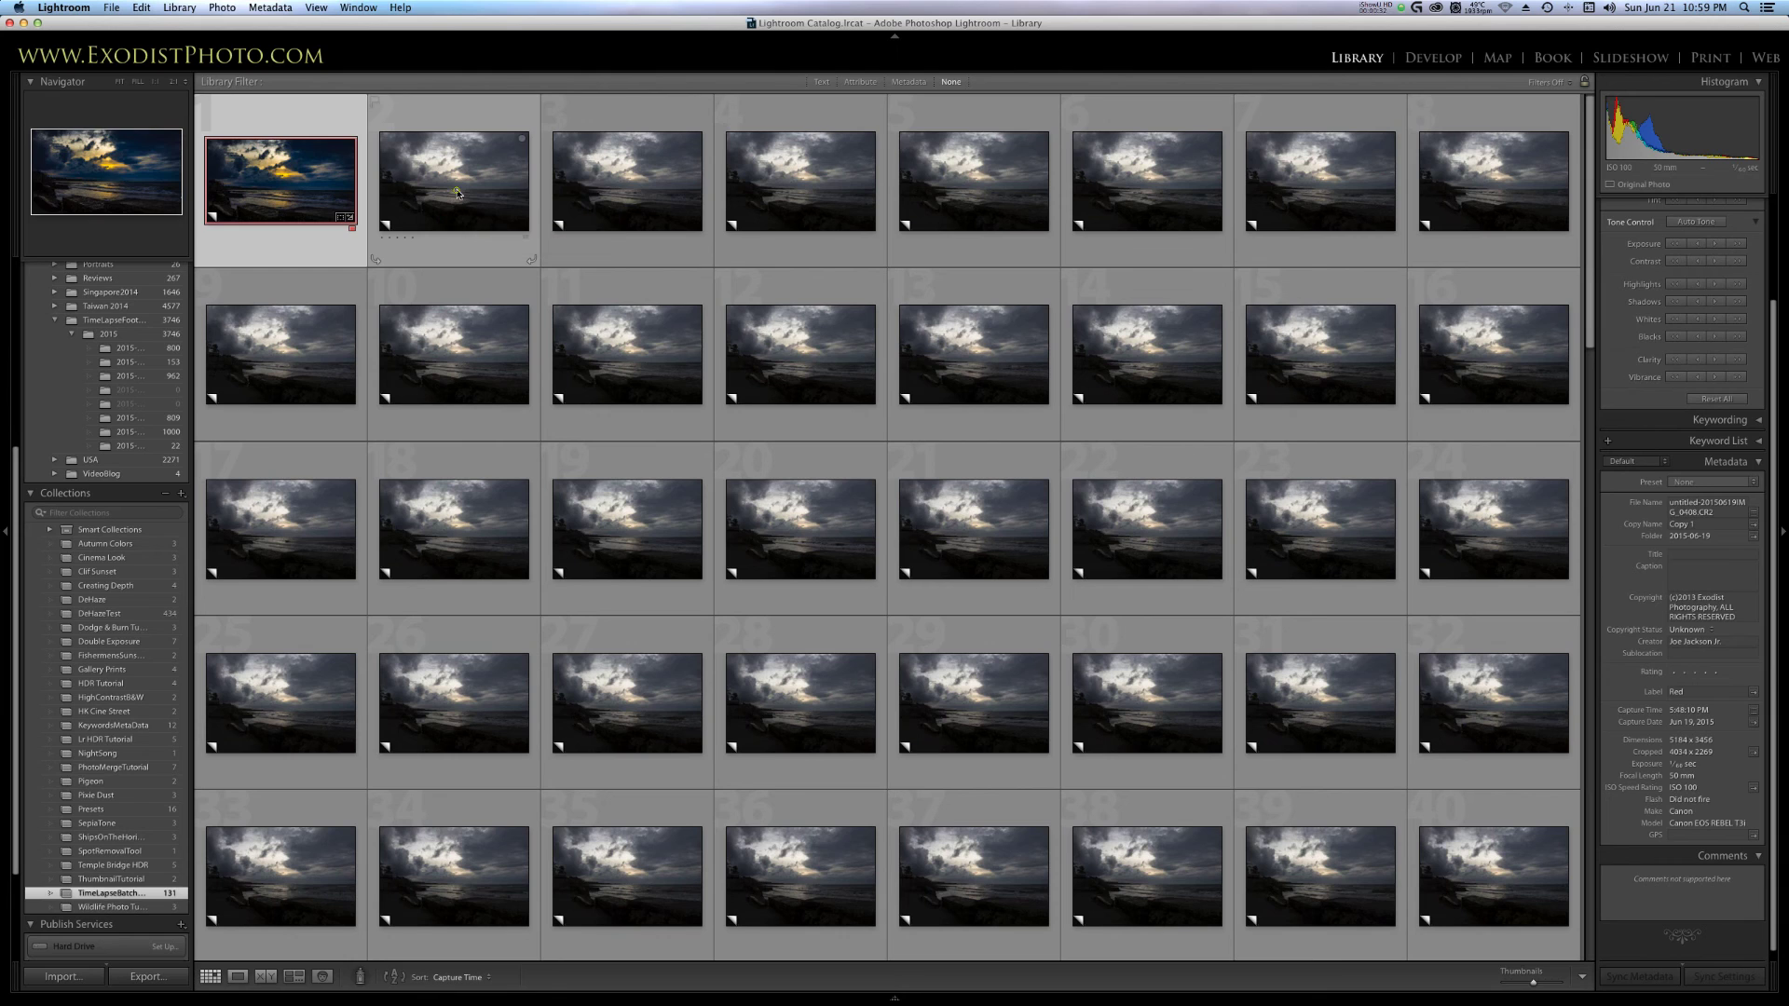
Open the second photo of the collection, the first unedited seascape frame, for developing.
click(457, 194)
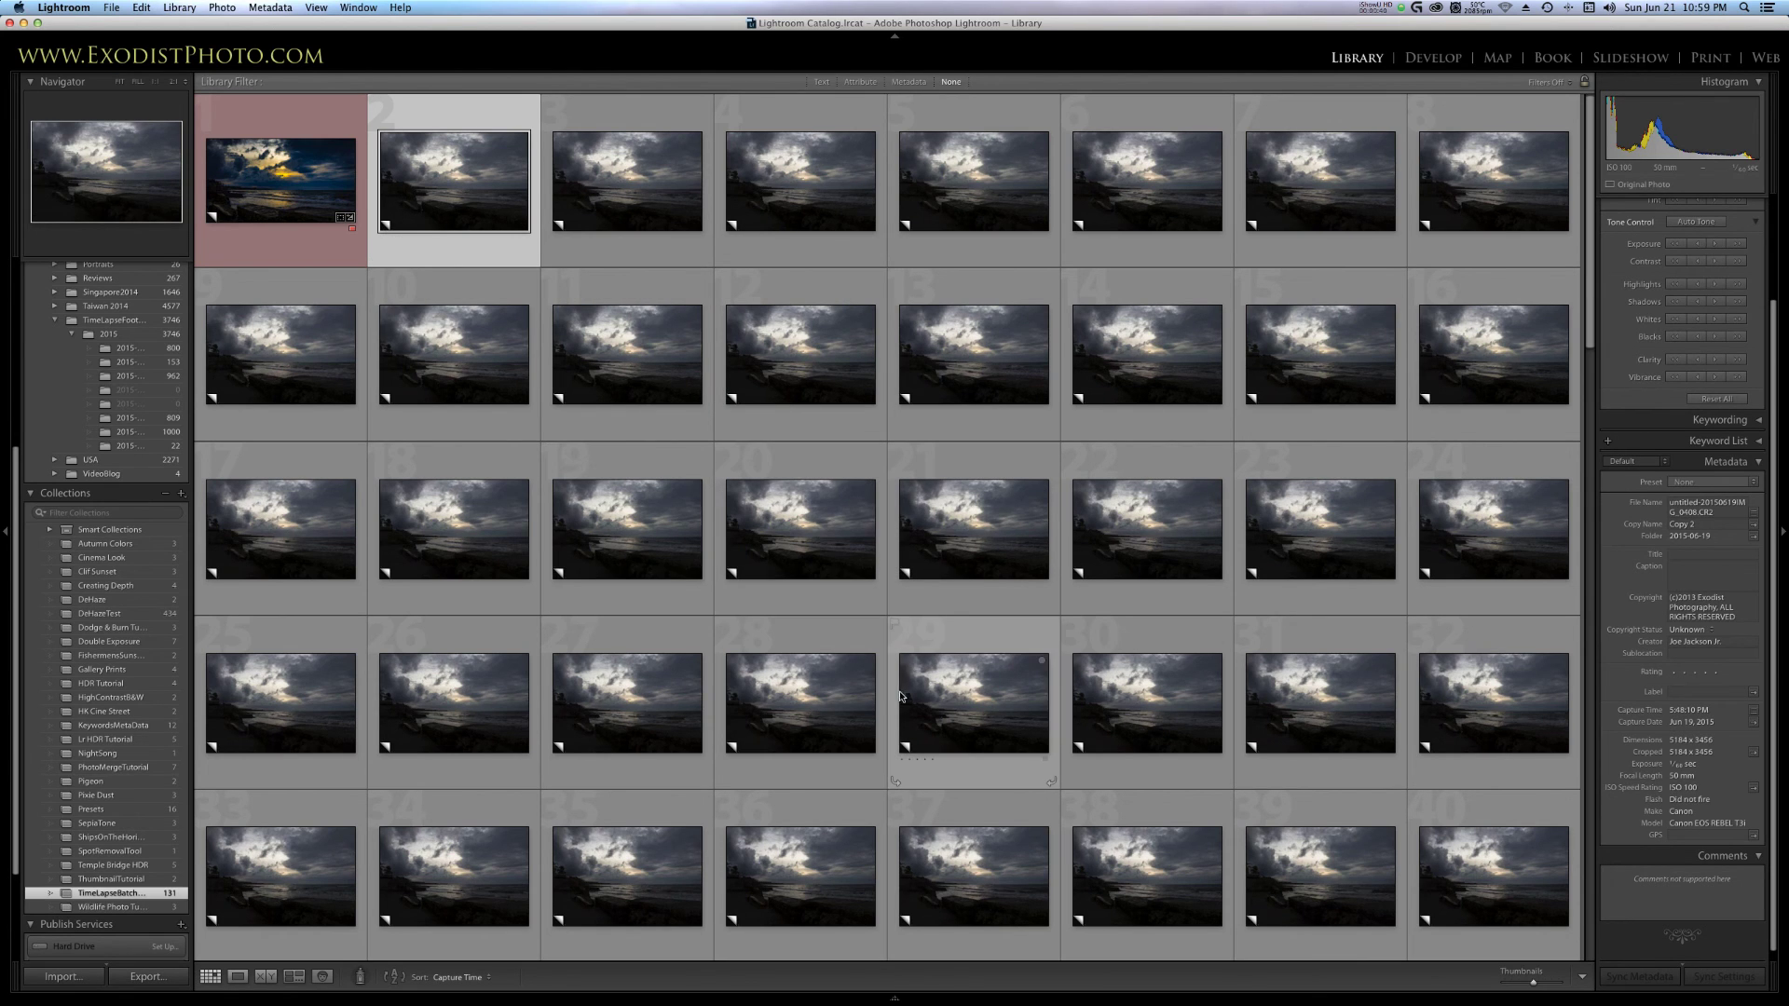
double_click(455, 176)
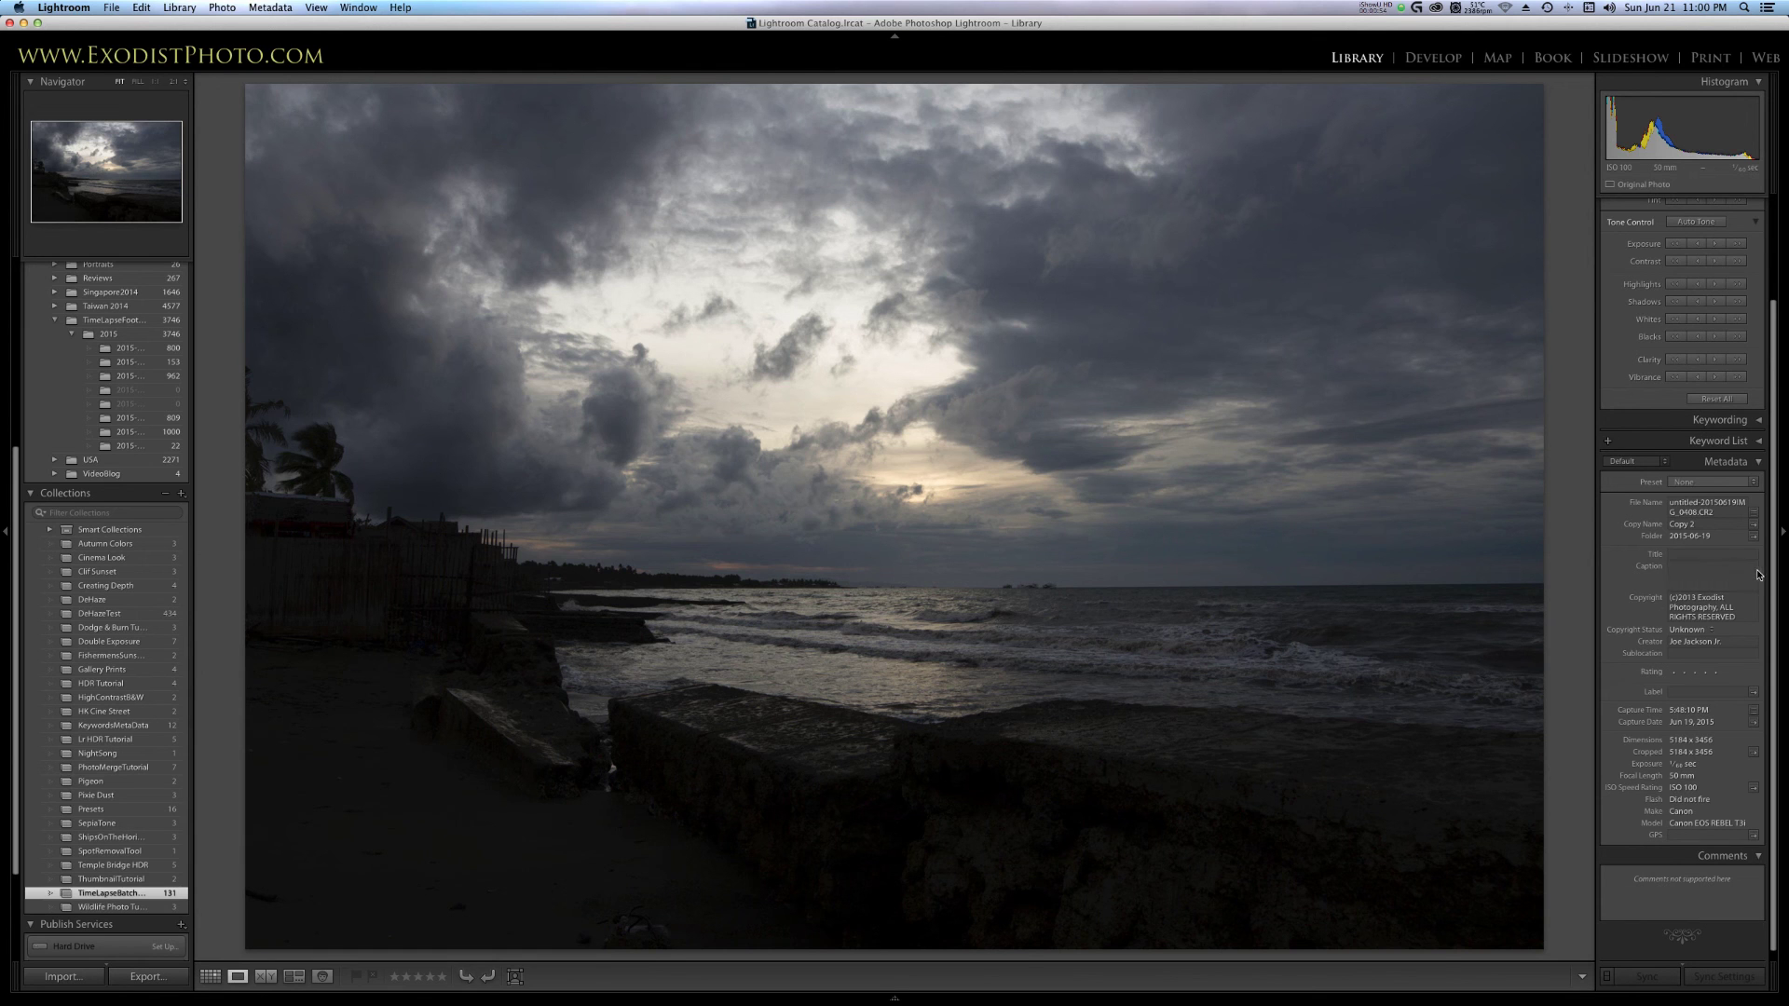
scroll(1714, 498, up, 3)
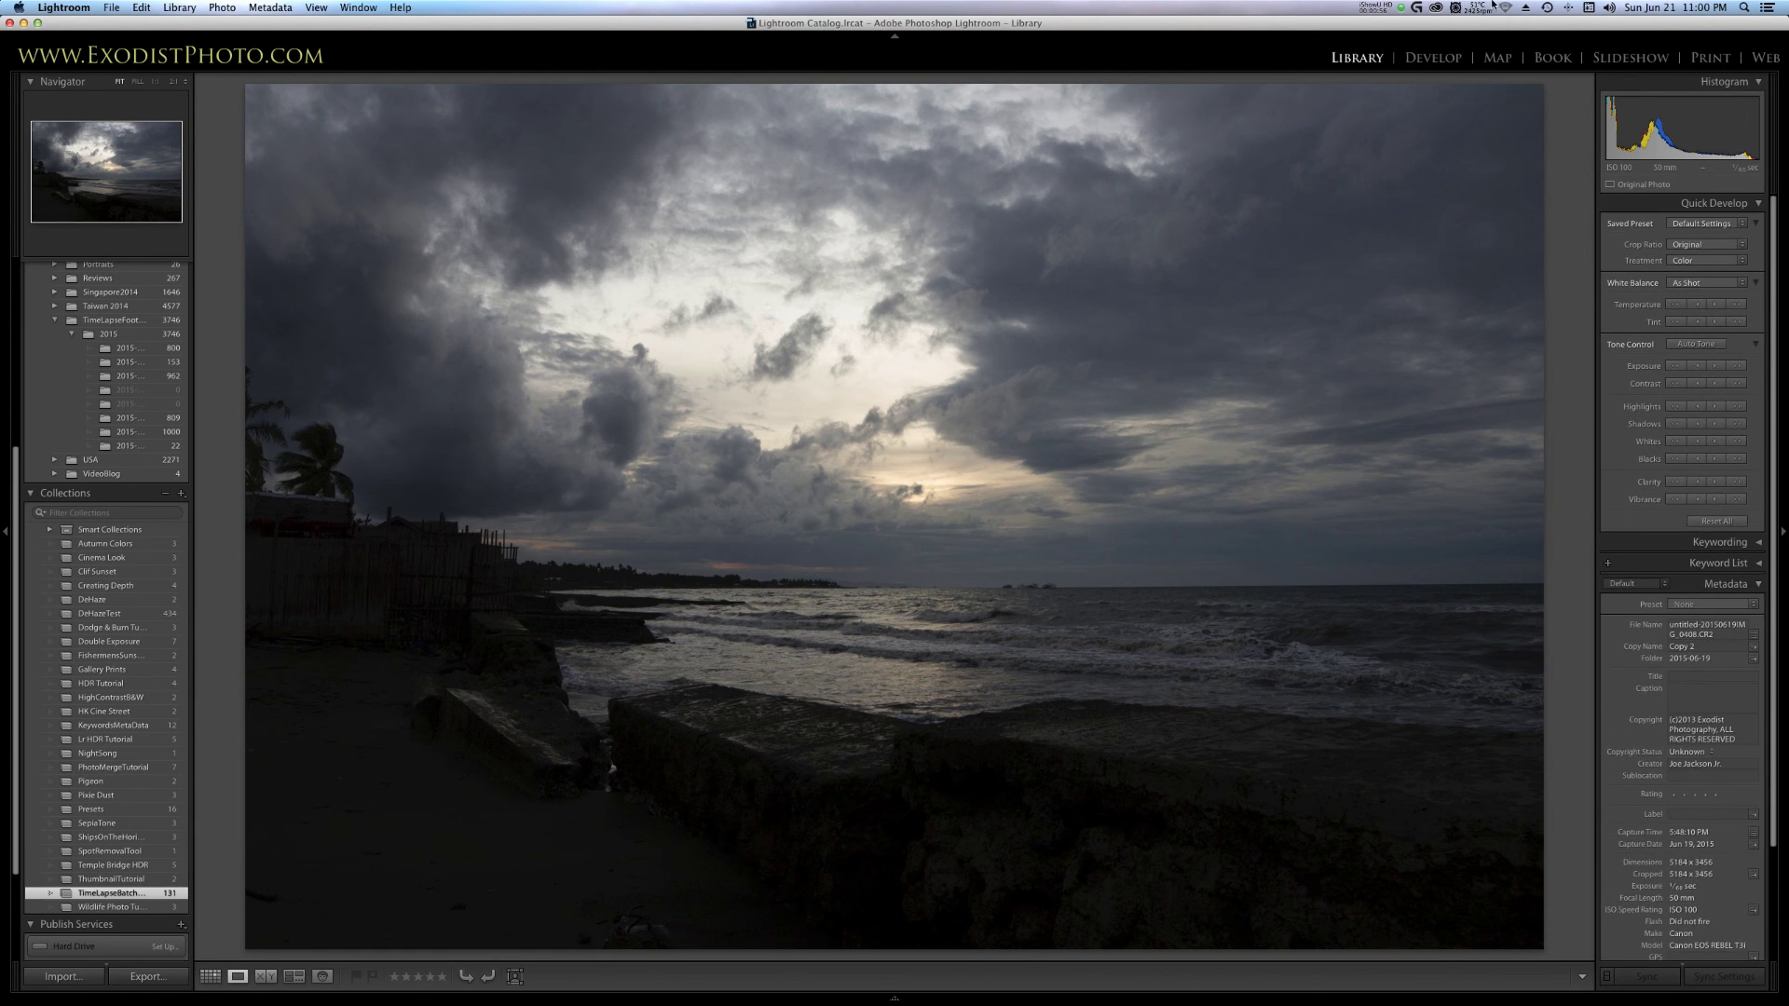
click(1433, 57)
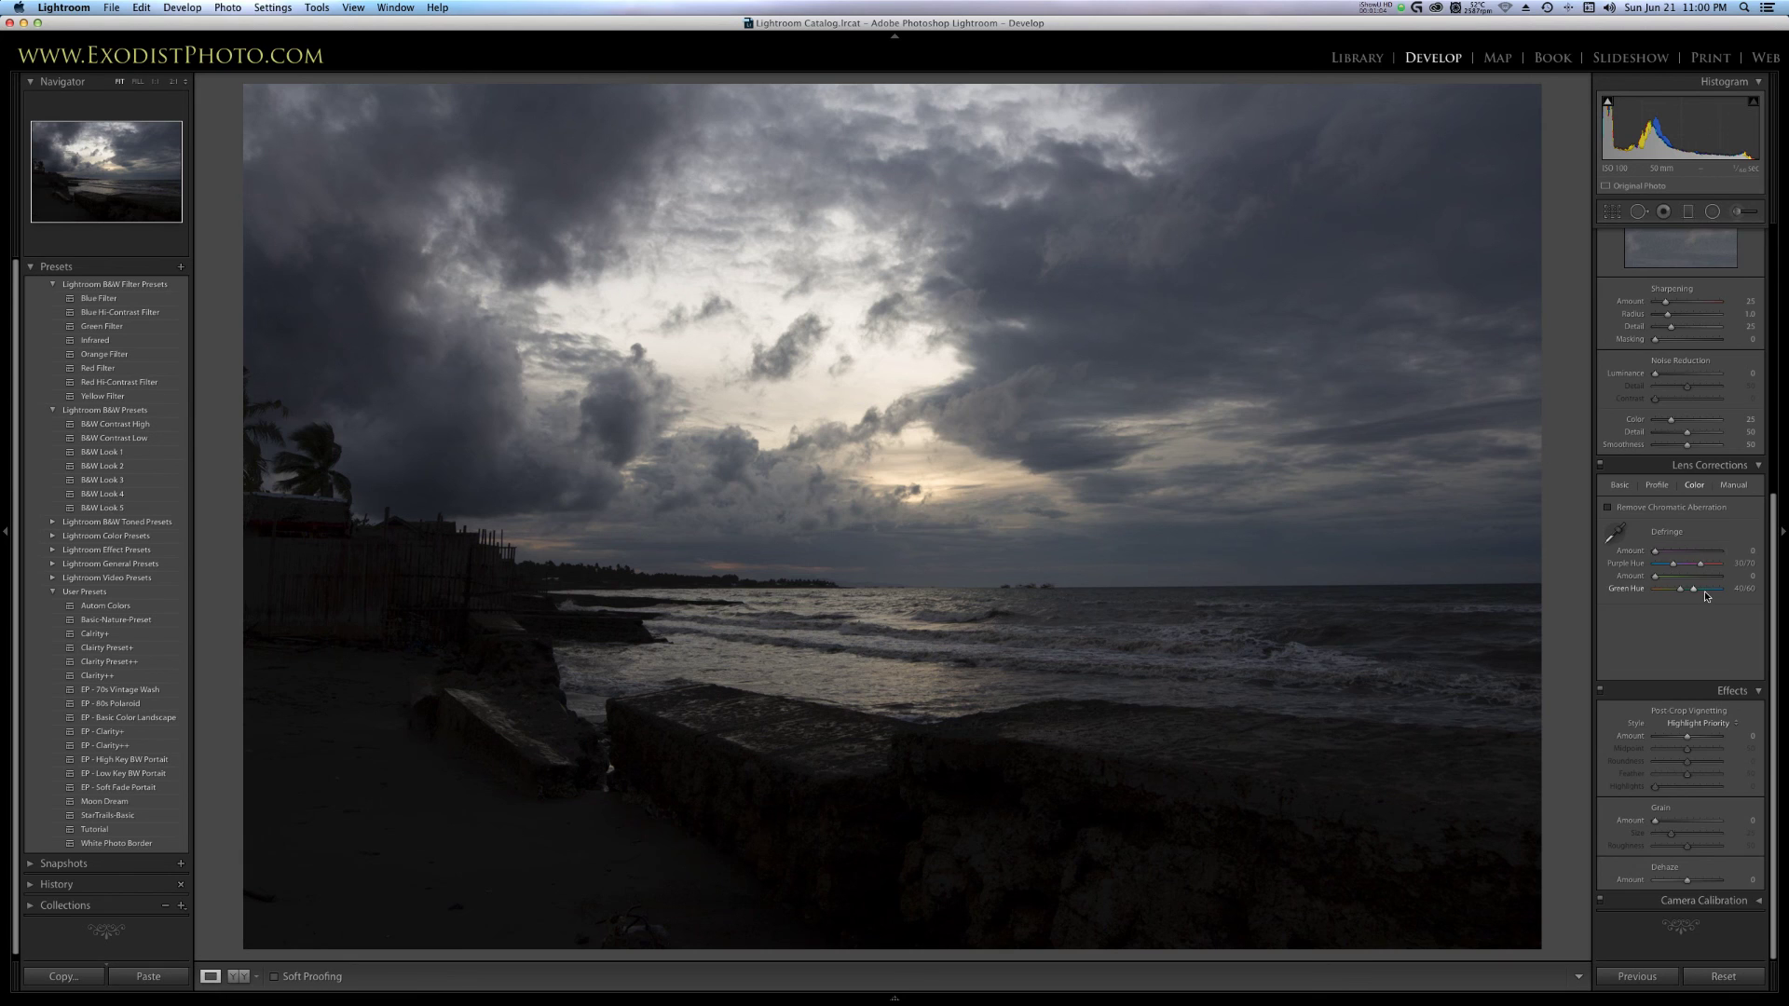
Turn on chromatic aberration removal in the photo's lens corrections.
scroll(1703, 591, up, 10)
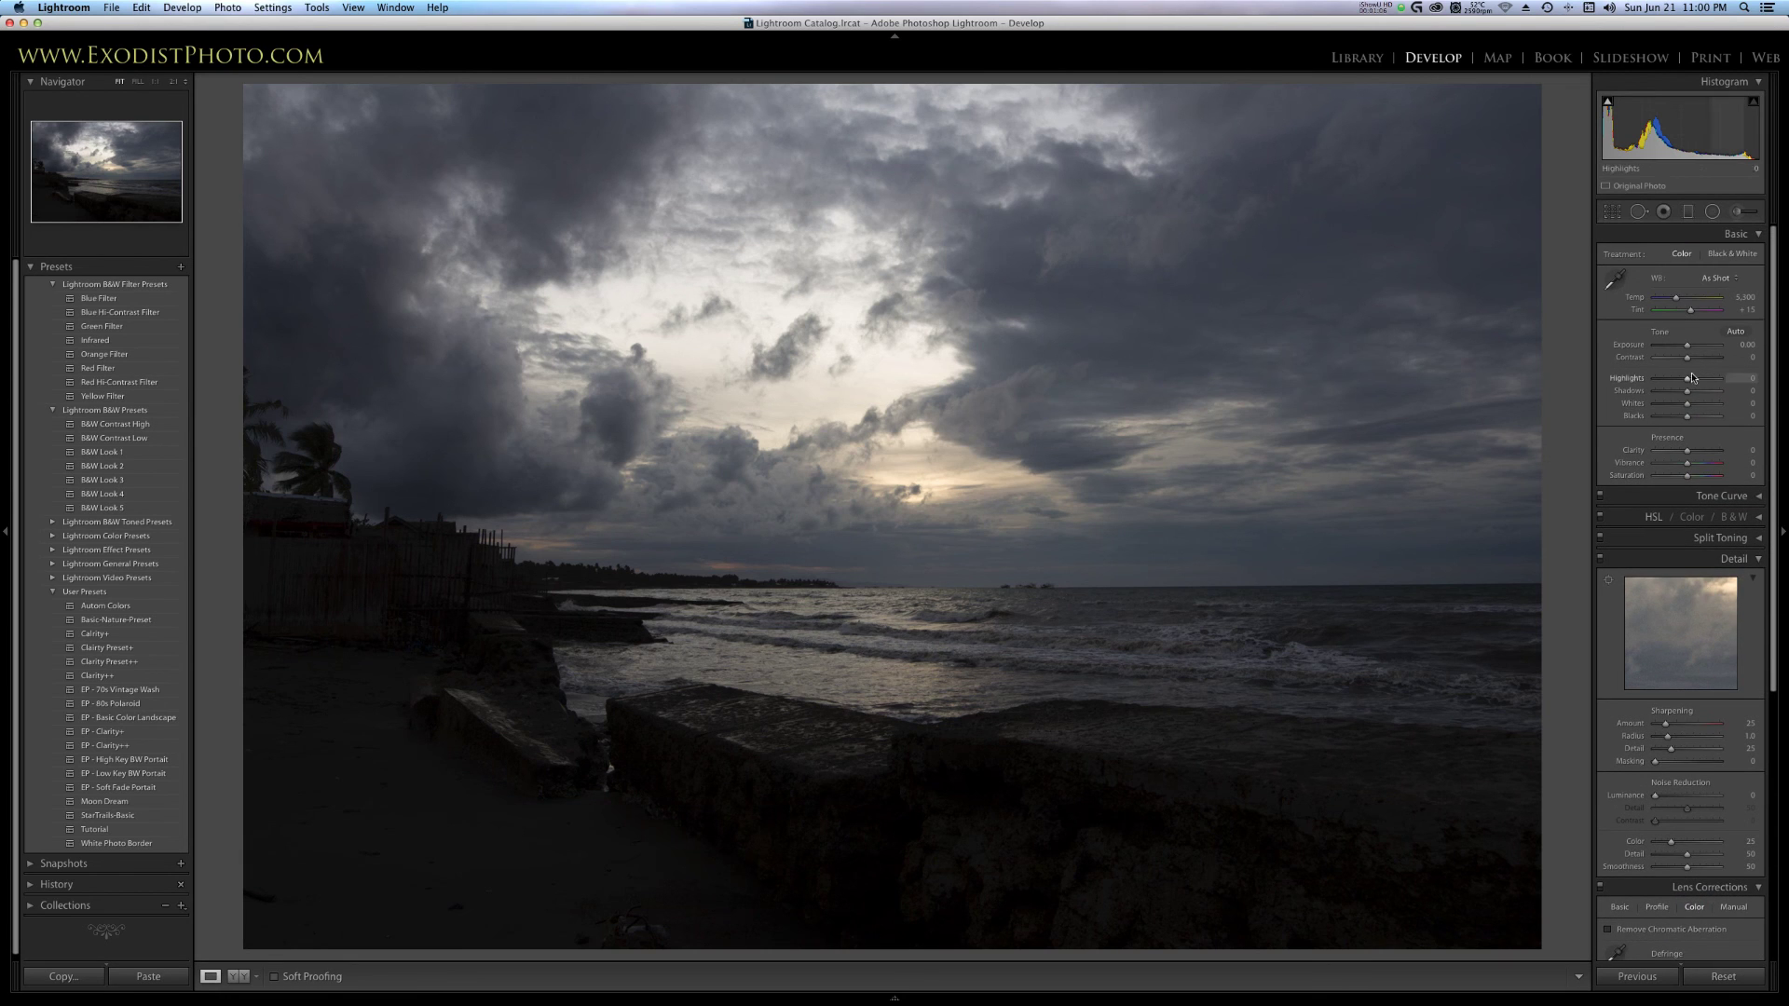
scroll(1691, 634, down, 5)
scroll(1677, 682, down, 2)
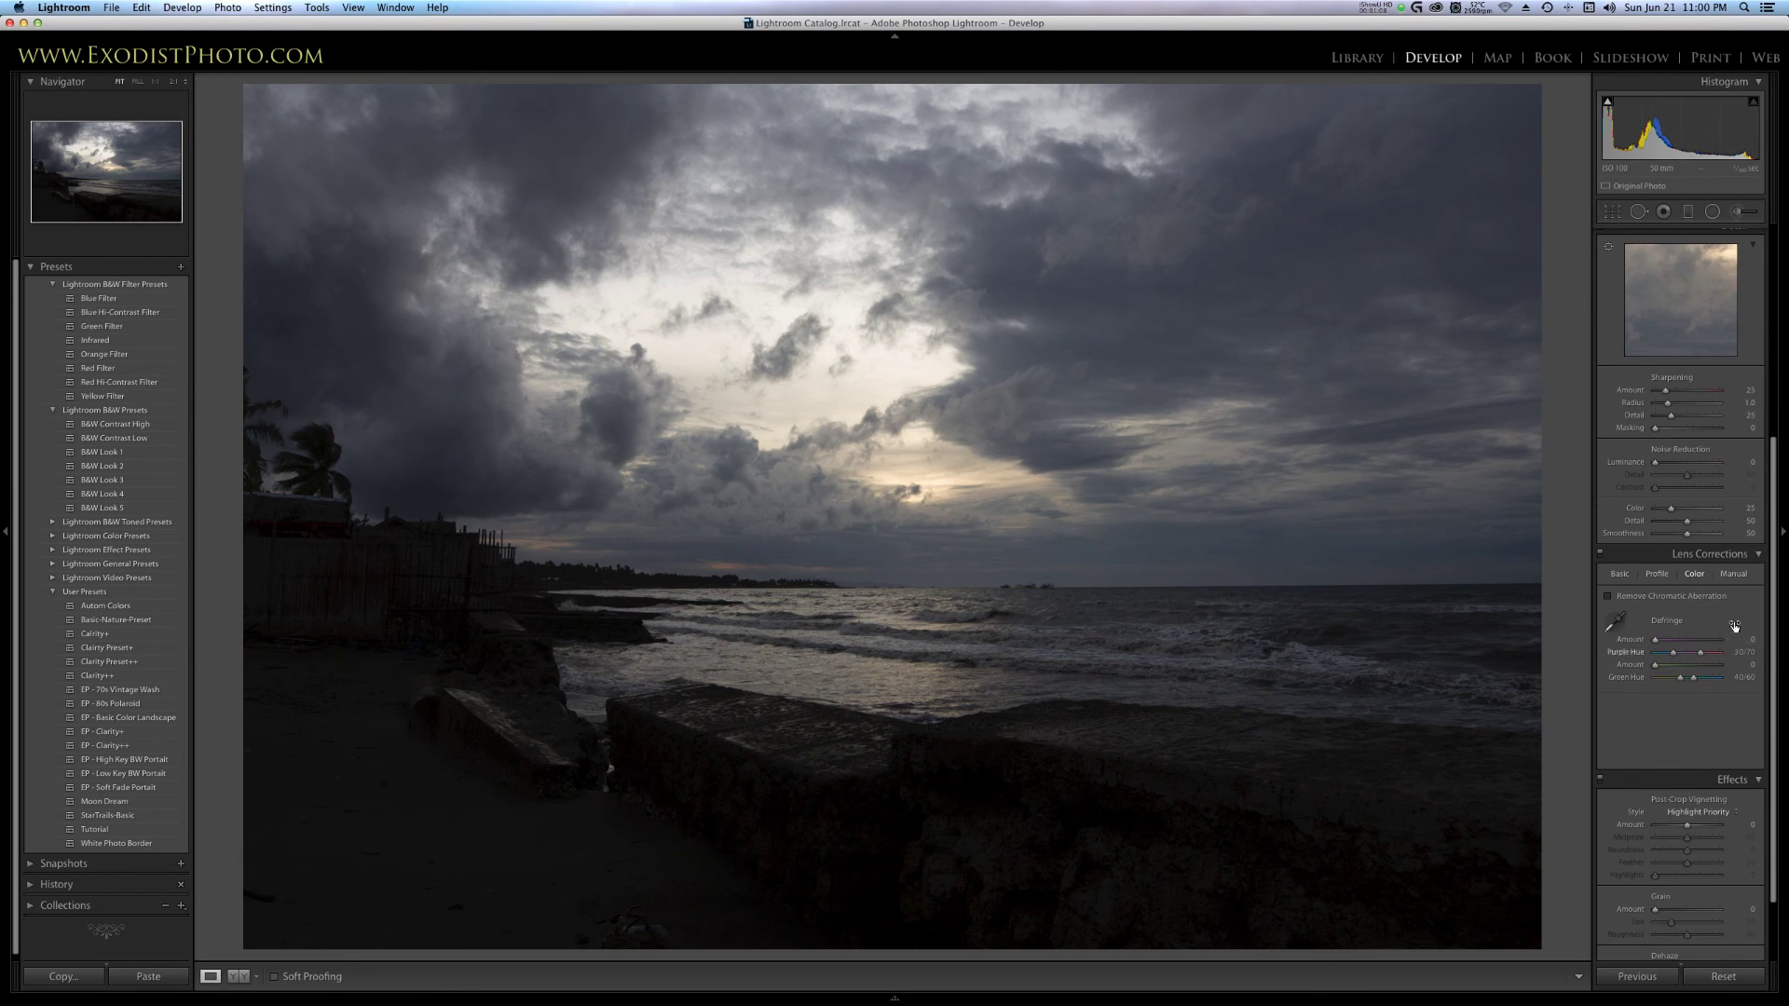
click(1607, 595)
Try lens profile corrections on the photo, turn them off again and show the manual lens corrections.
click(1657, 574)
click(1607, 597)
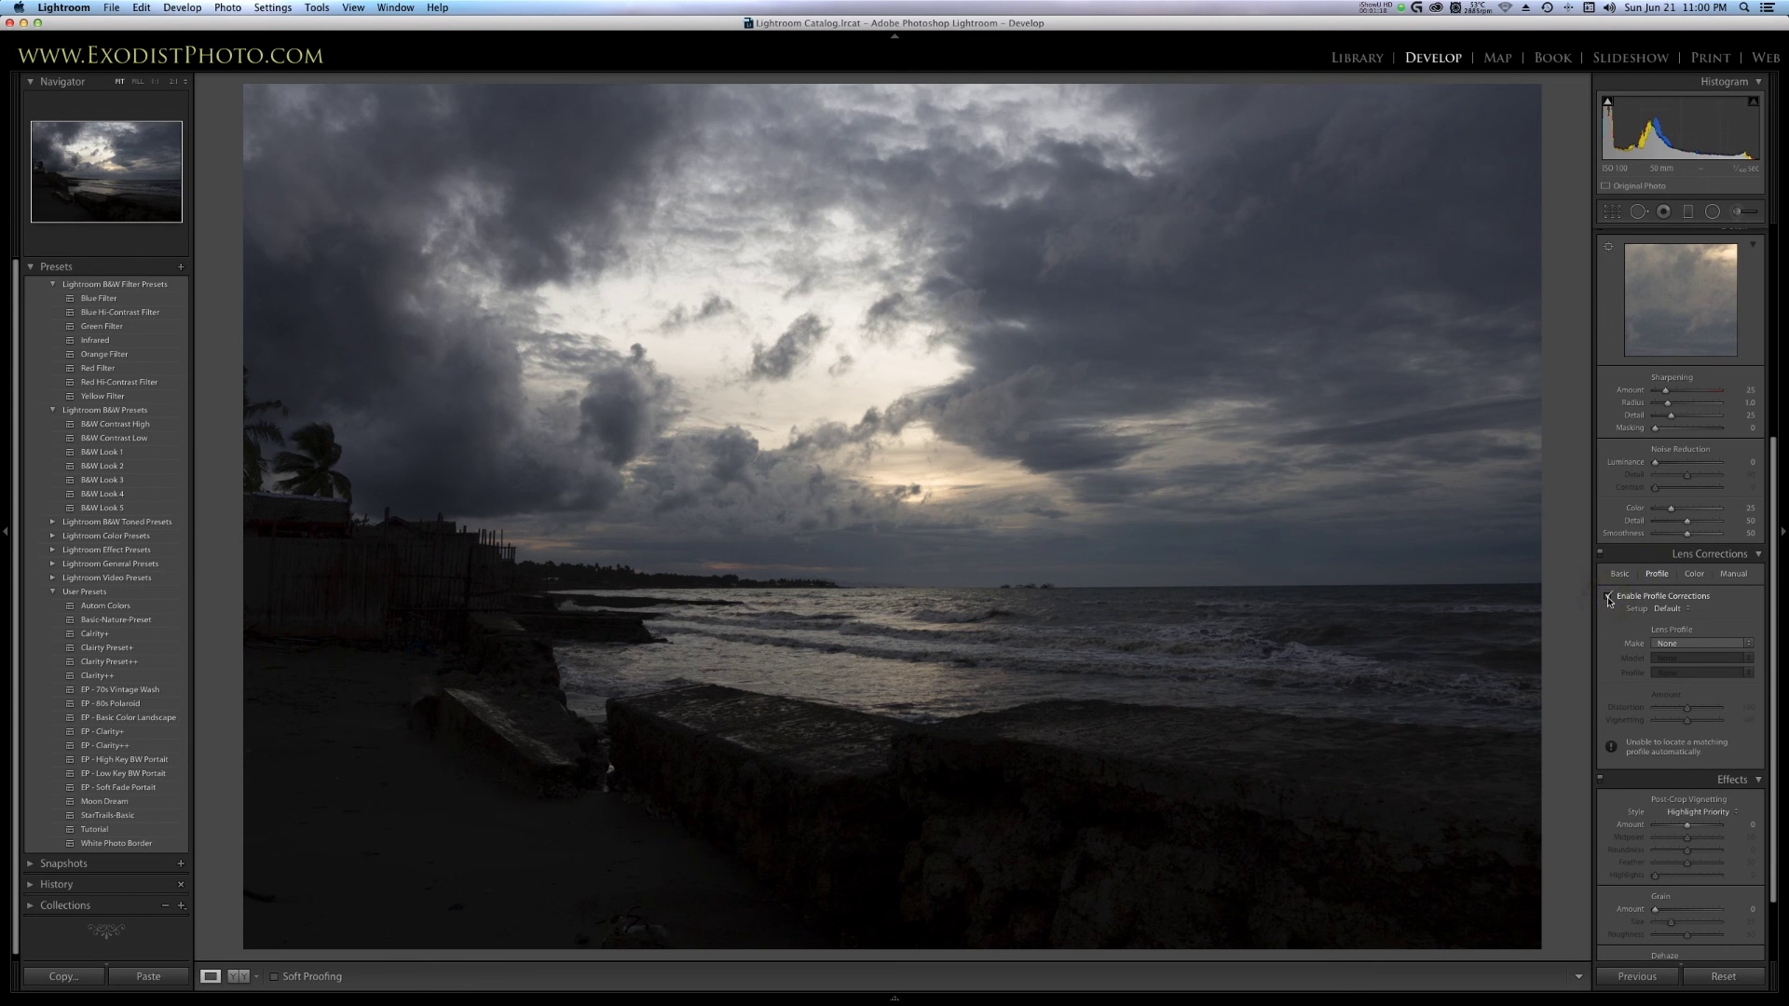
click(1607, 597)
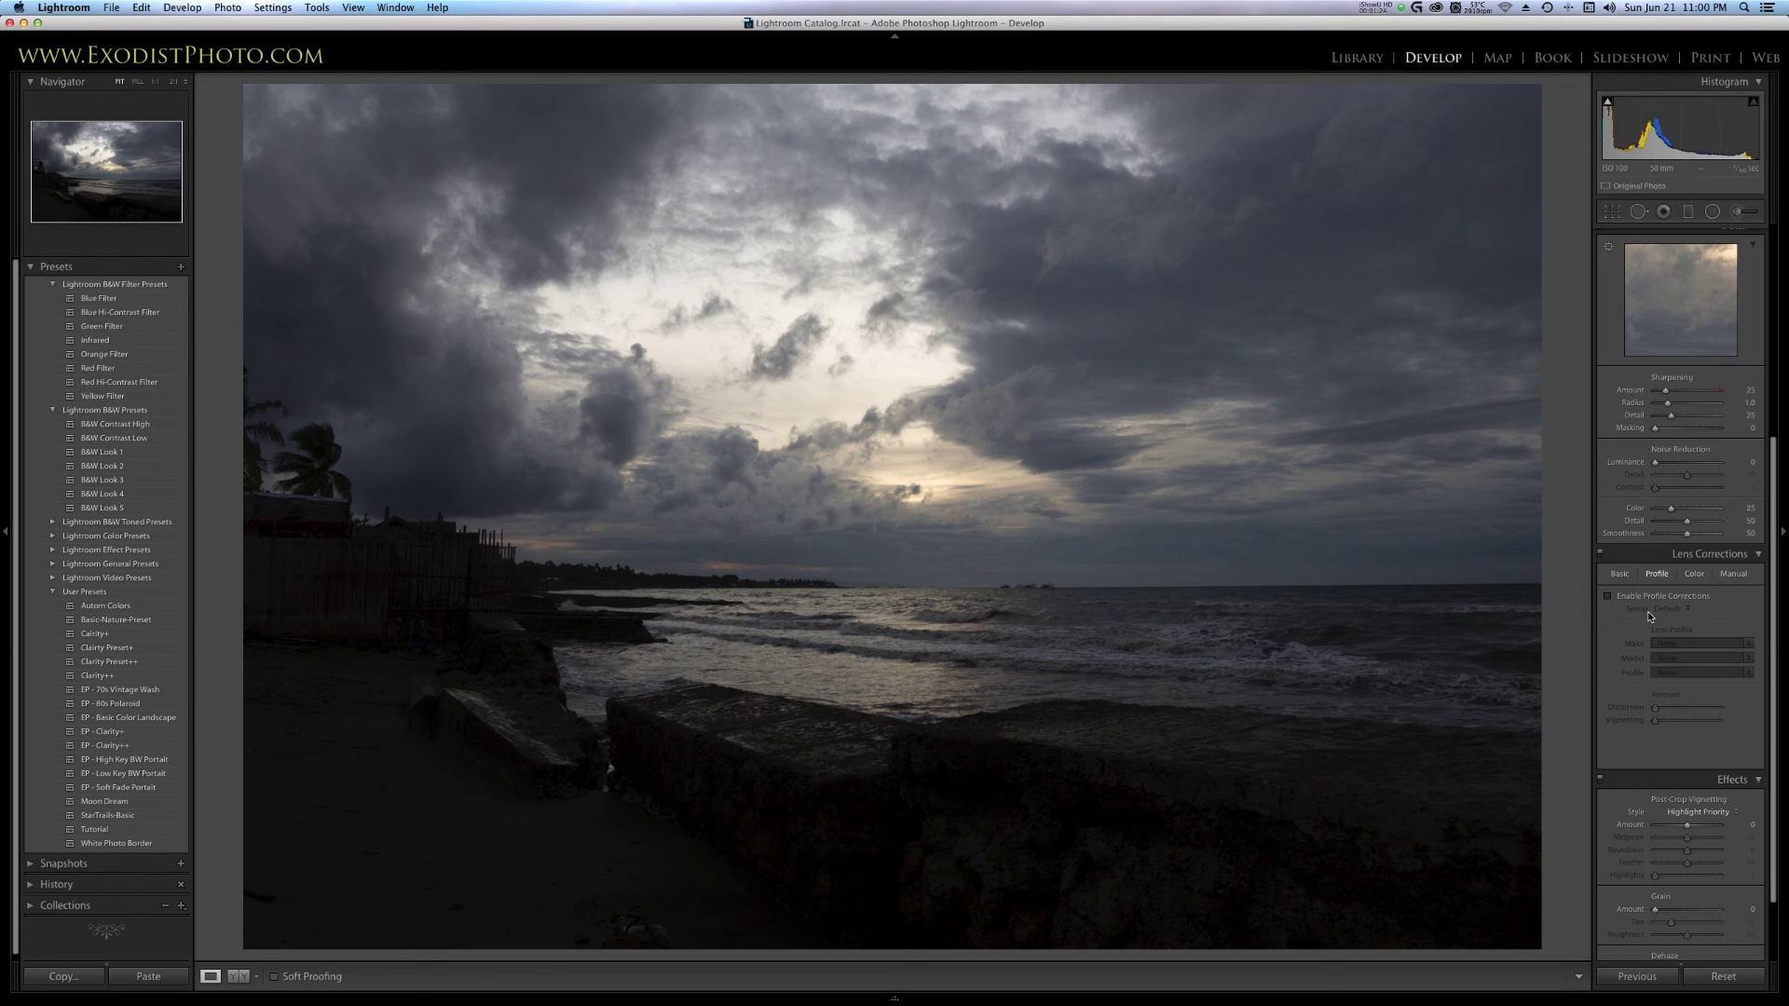
click(1732, 574)
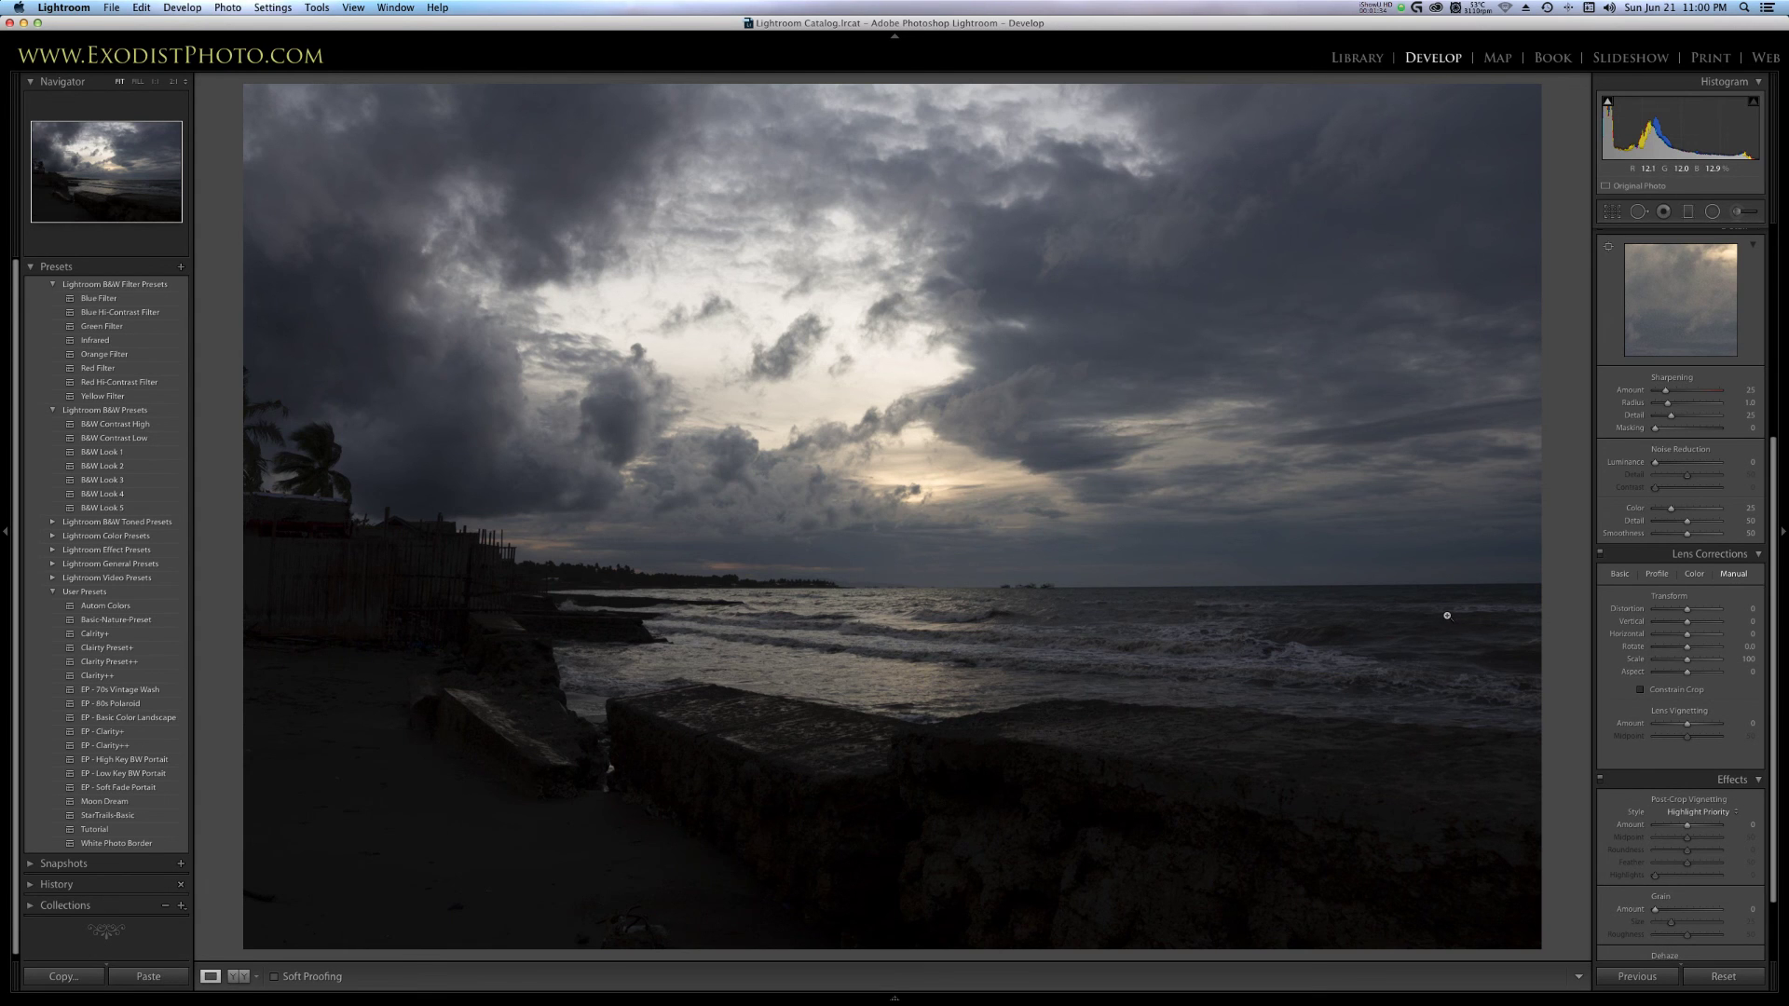
Crop the photo tighter around the bright clouds, horizon and sea wall, keeping the original aspect ratio.
scroll(1721, 683, up, 3)
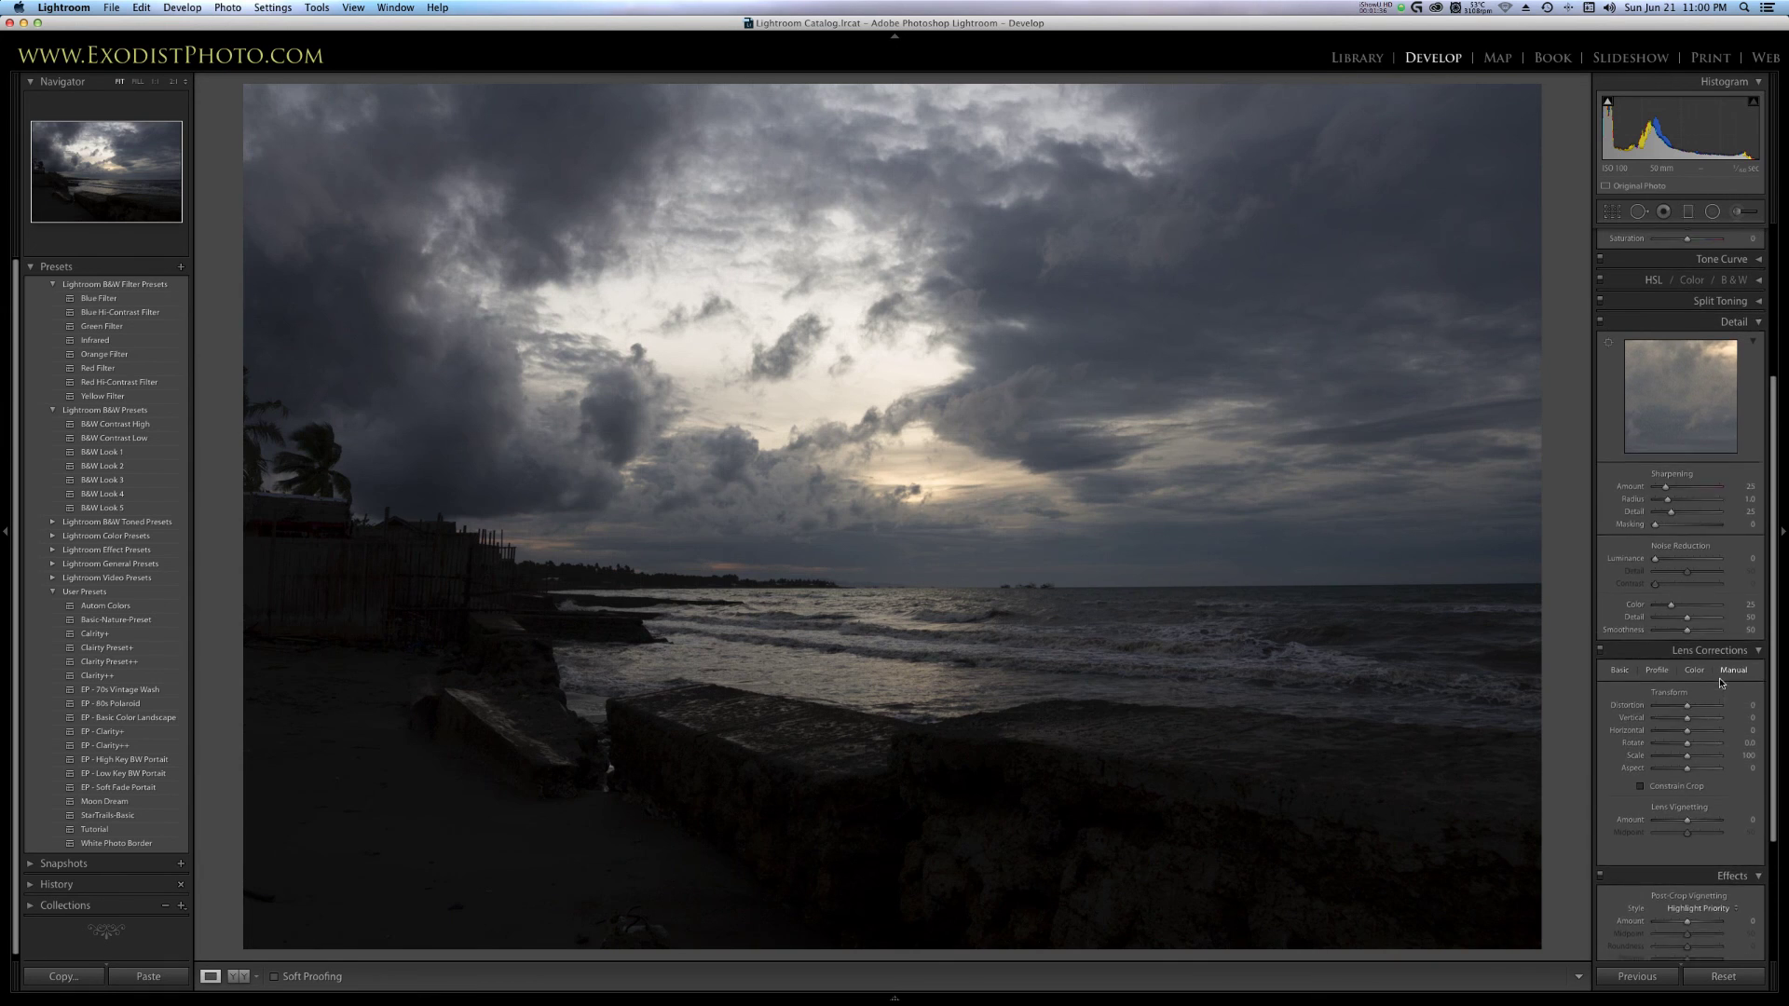
scroll(1721, 683, up, 1)
scroll(1742, 725, up, 3)
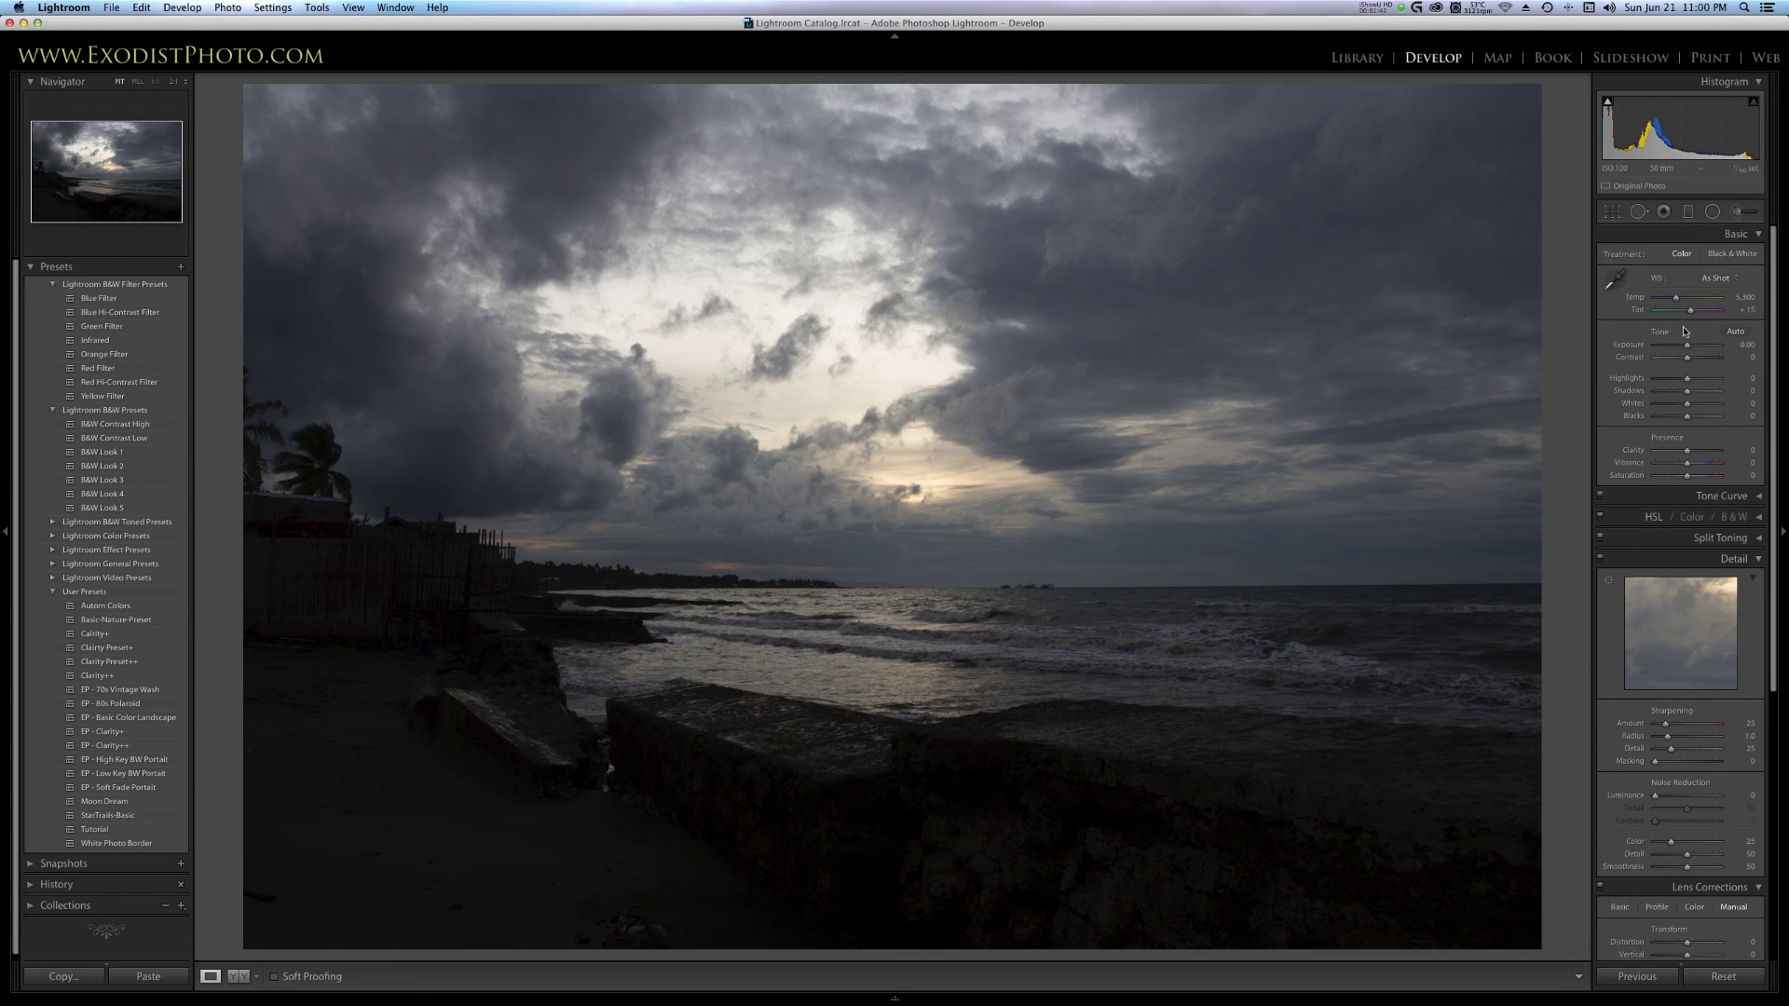
click(1613, 213)
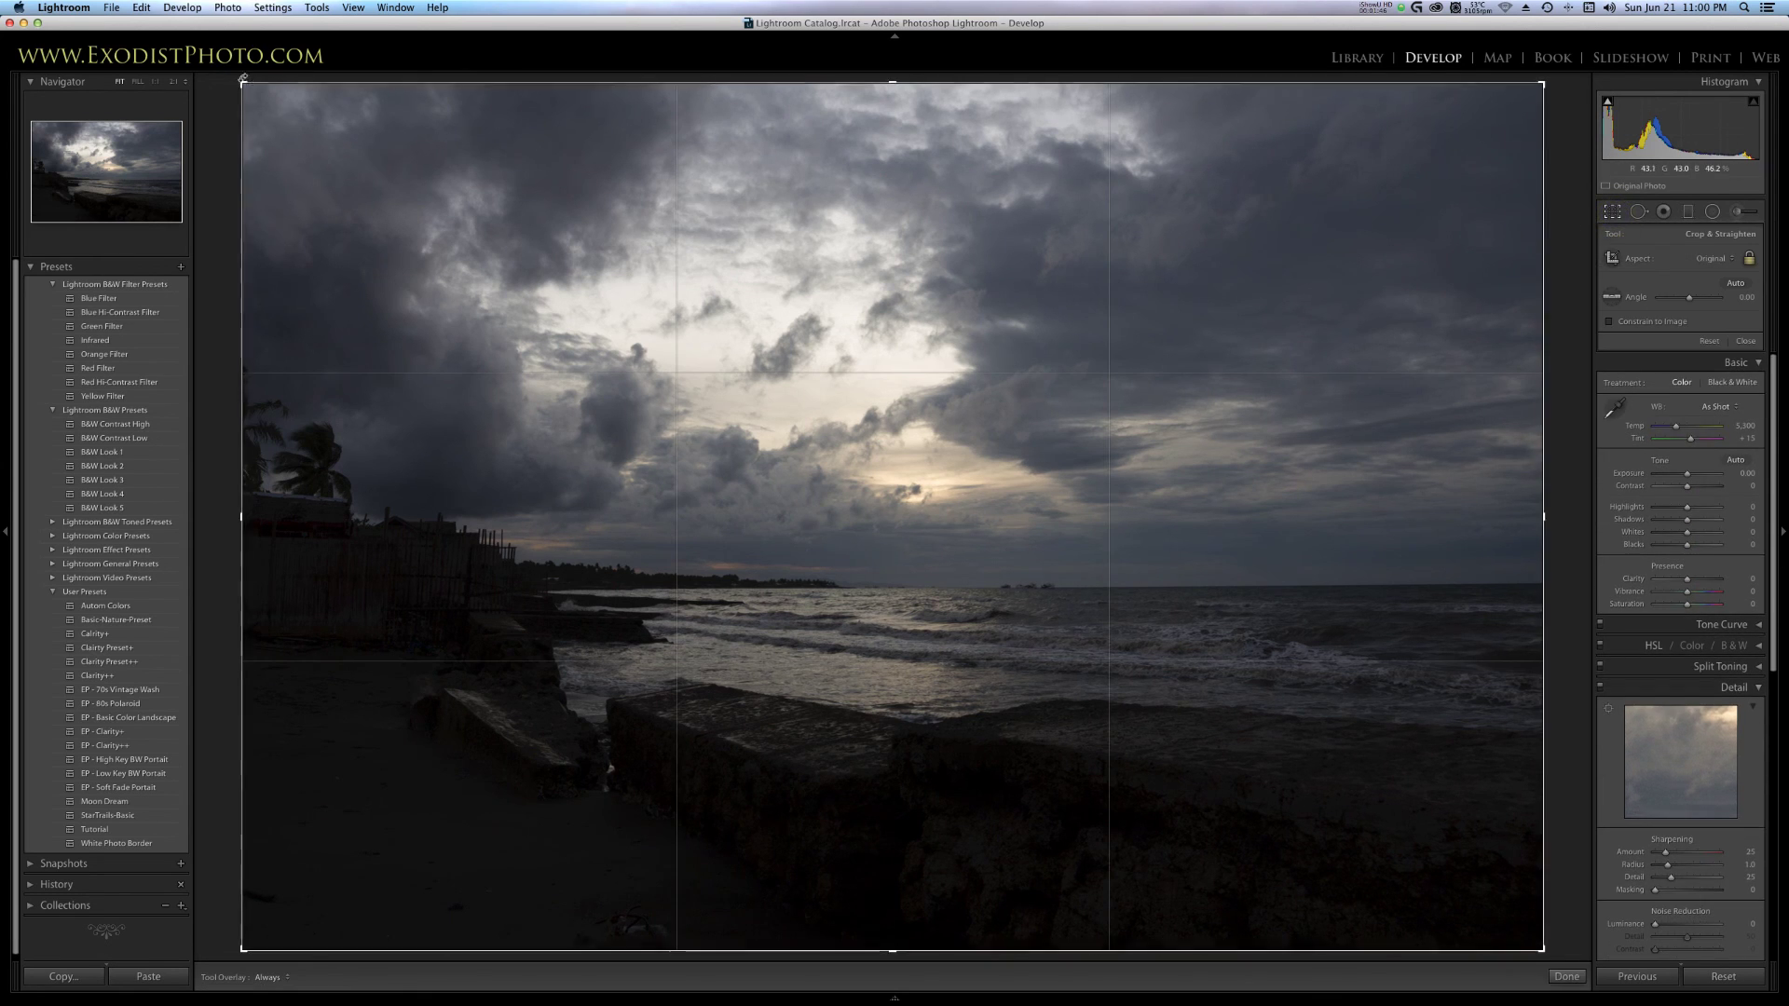
drag(243, 82, 290, 126)
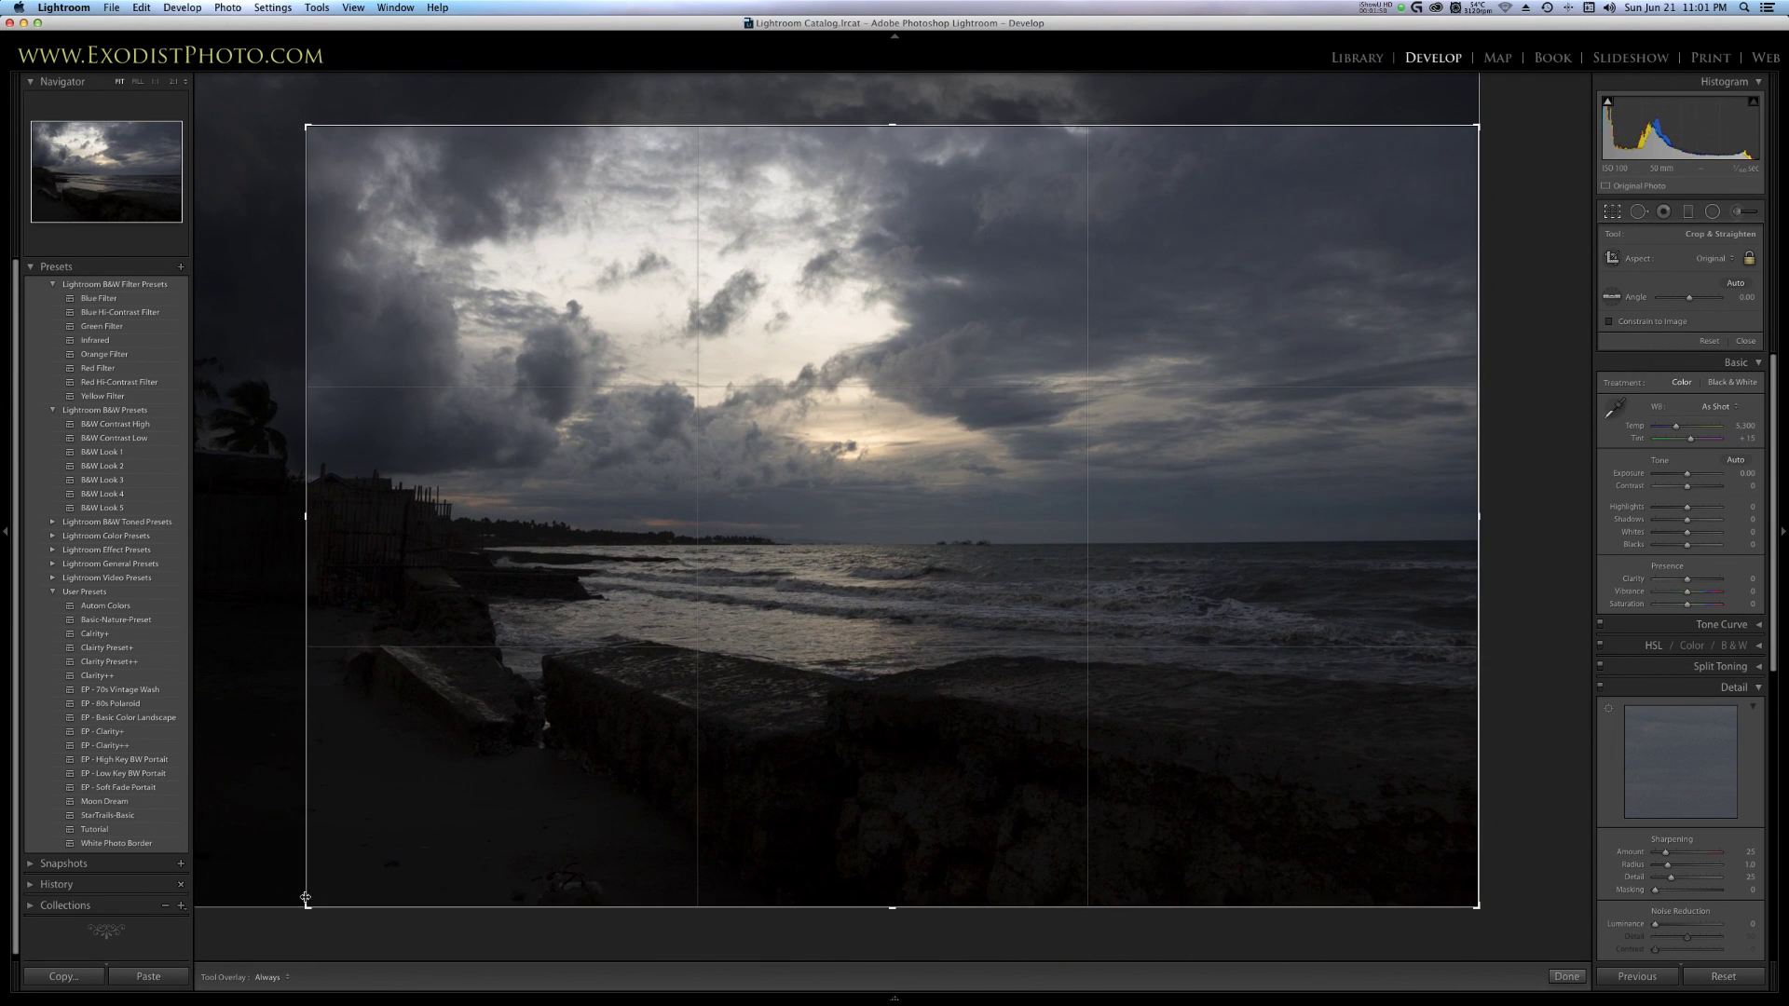
drag(306, 897, 301, 900)
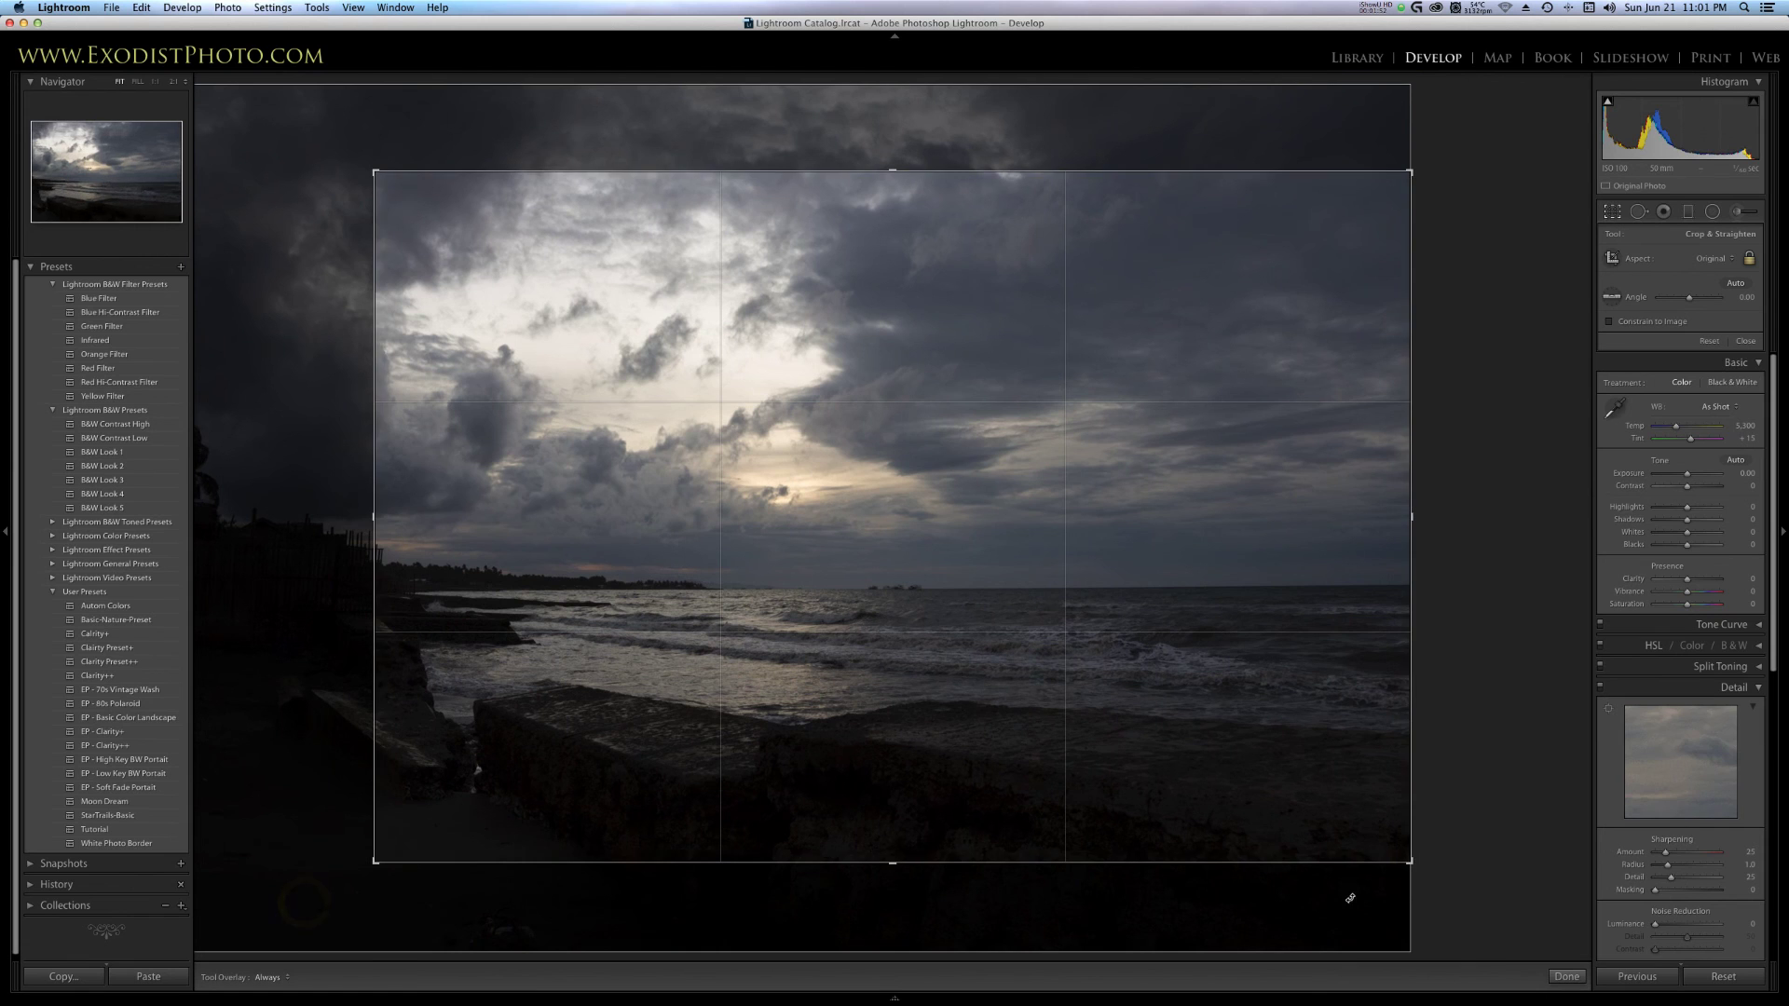
drag(1409, 519, 1320, 511)
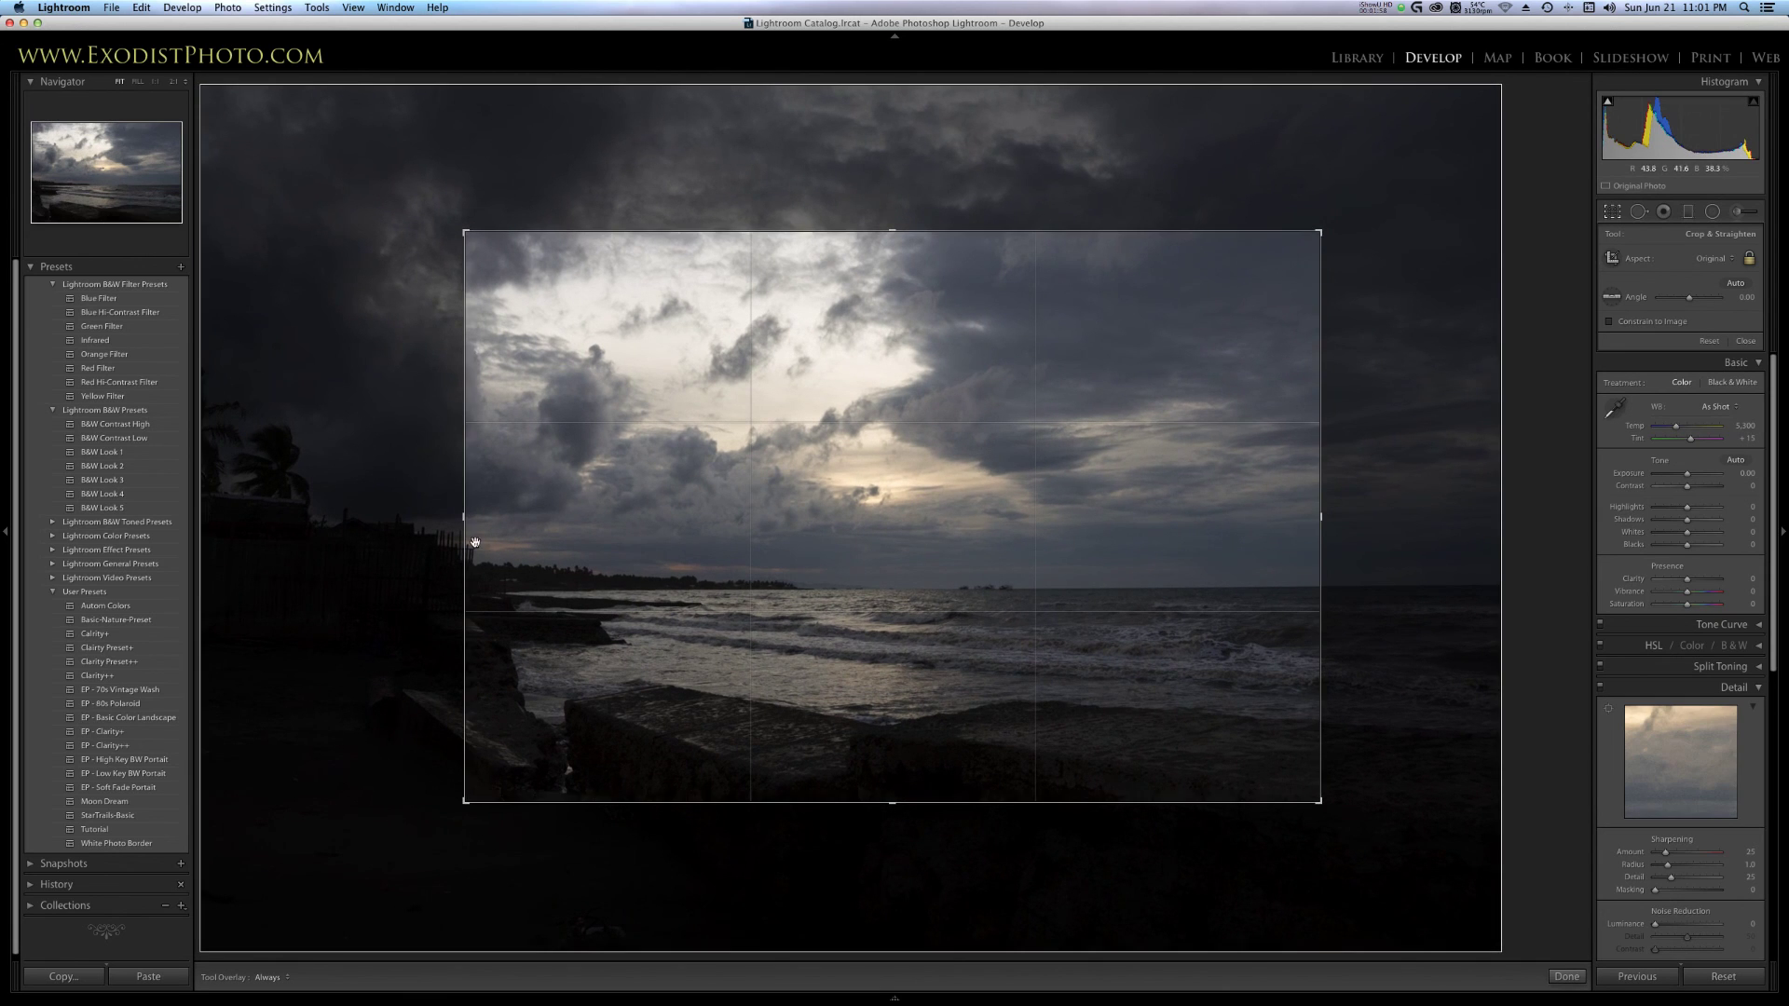
drag(463, 511, 405, 509)
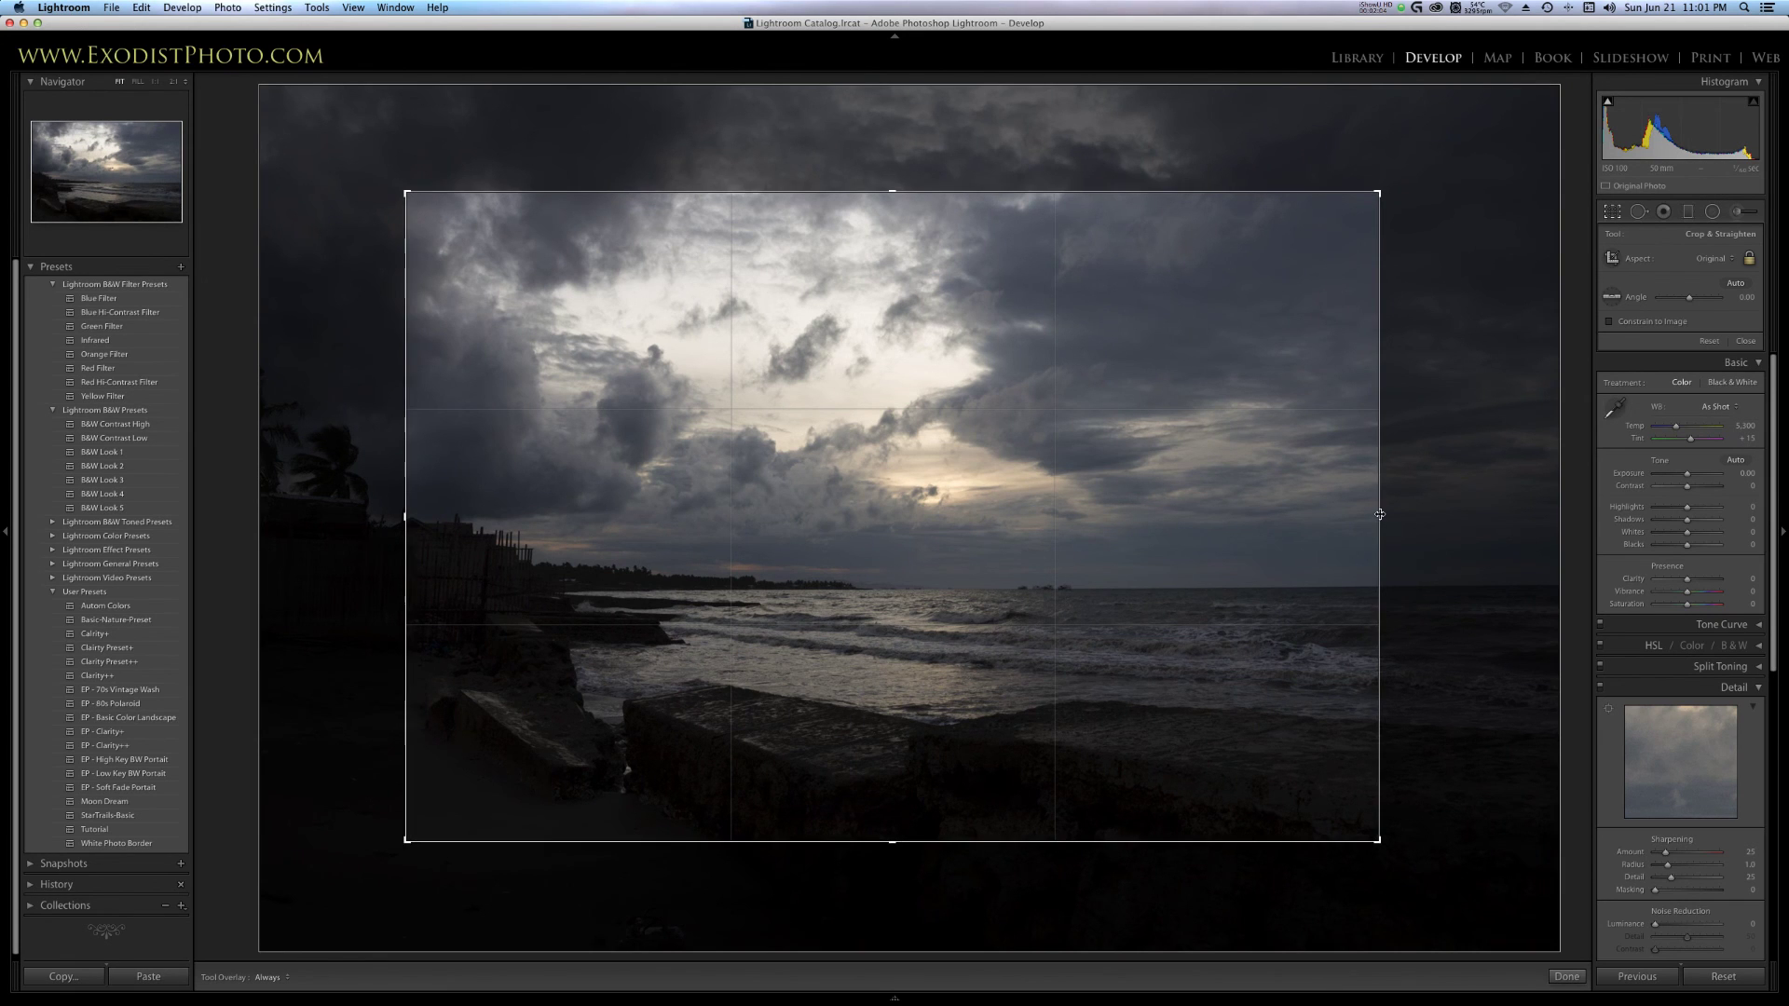
drag(1382, 515, 1393, 513)
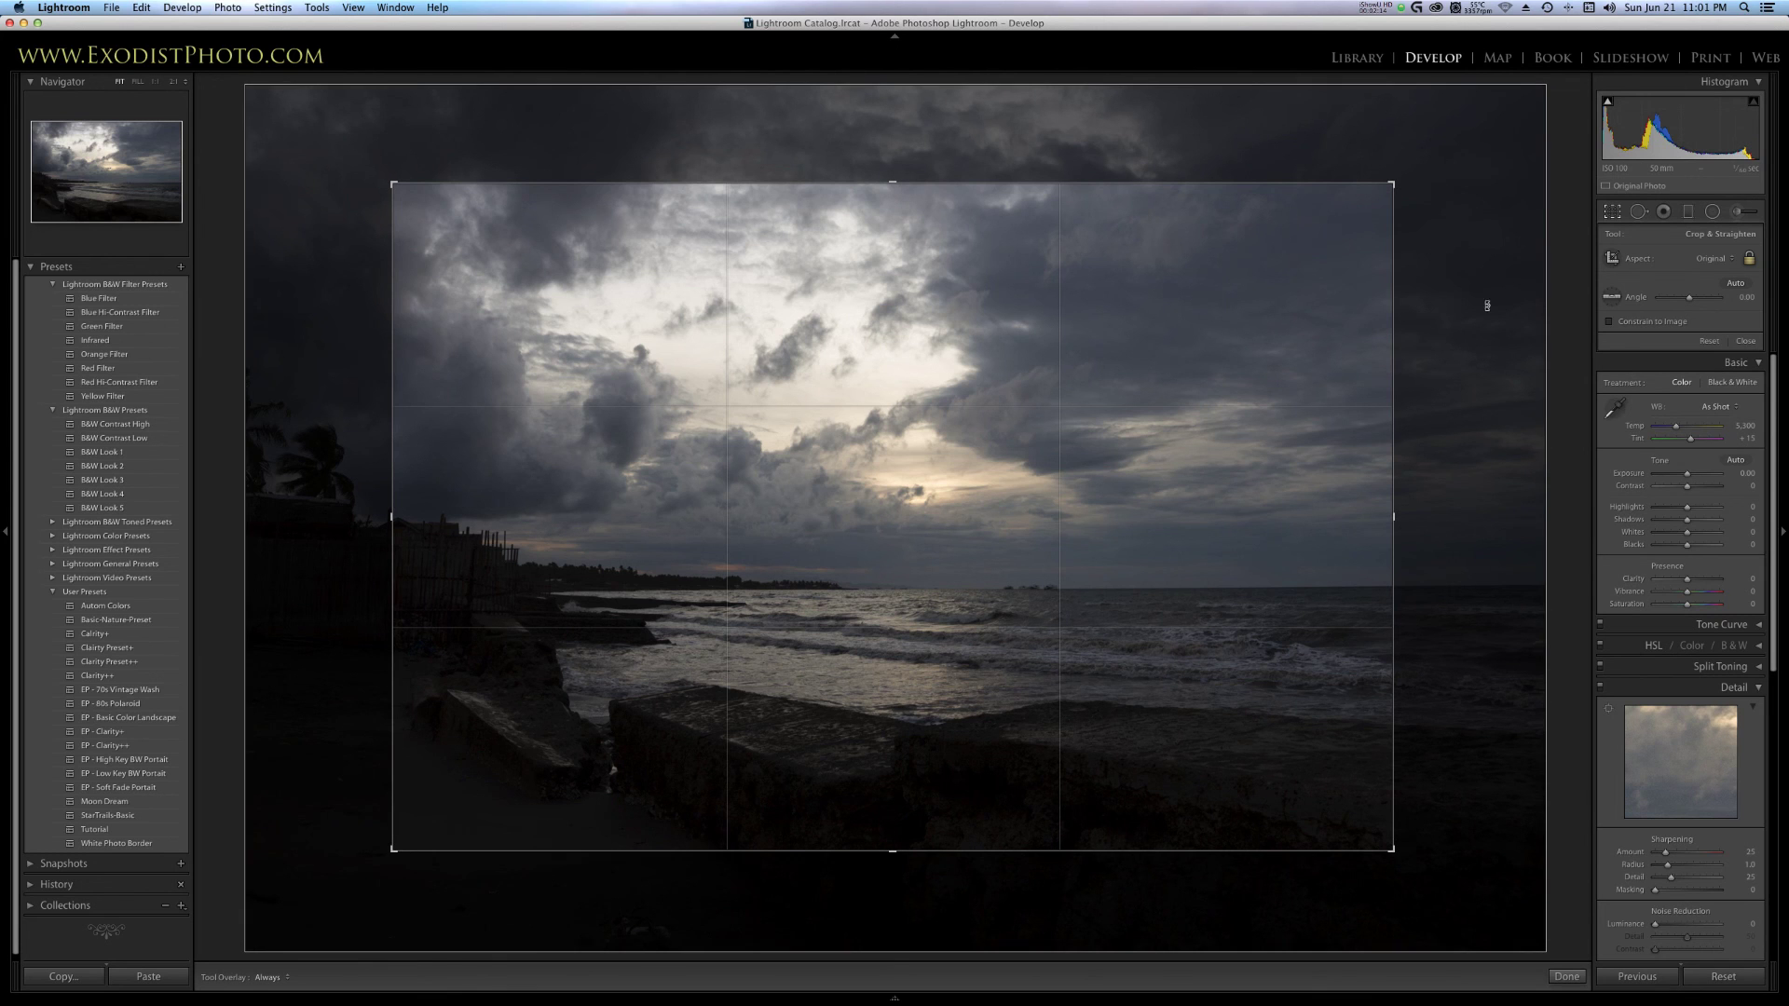
drag(1399, 521, 1408, 515)
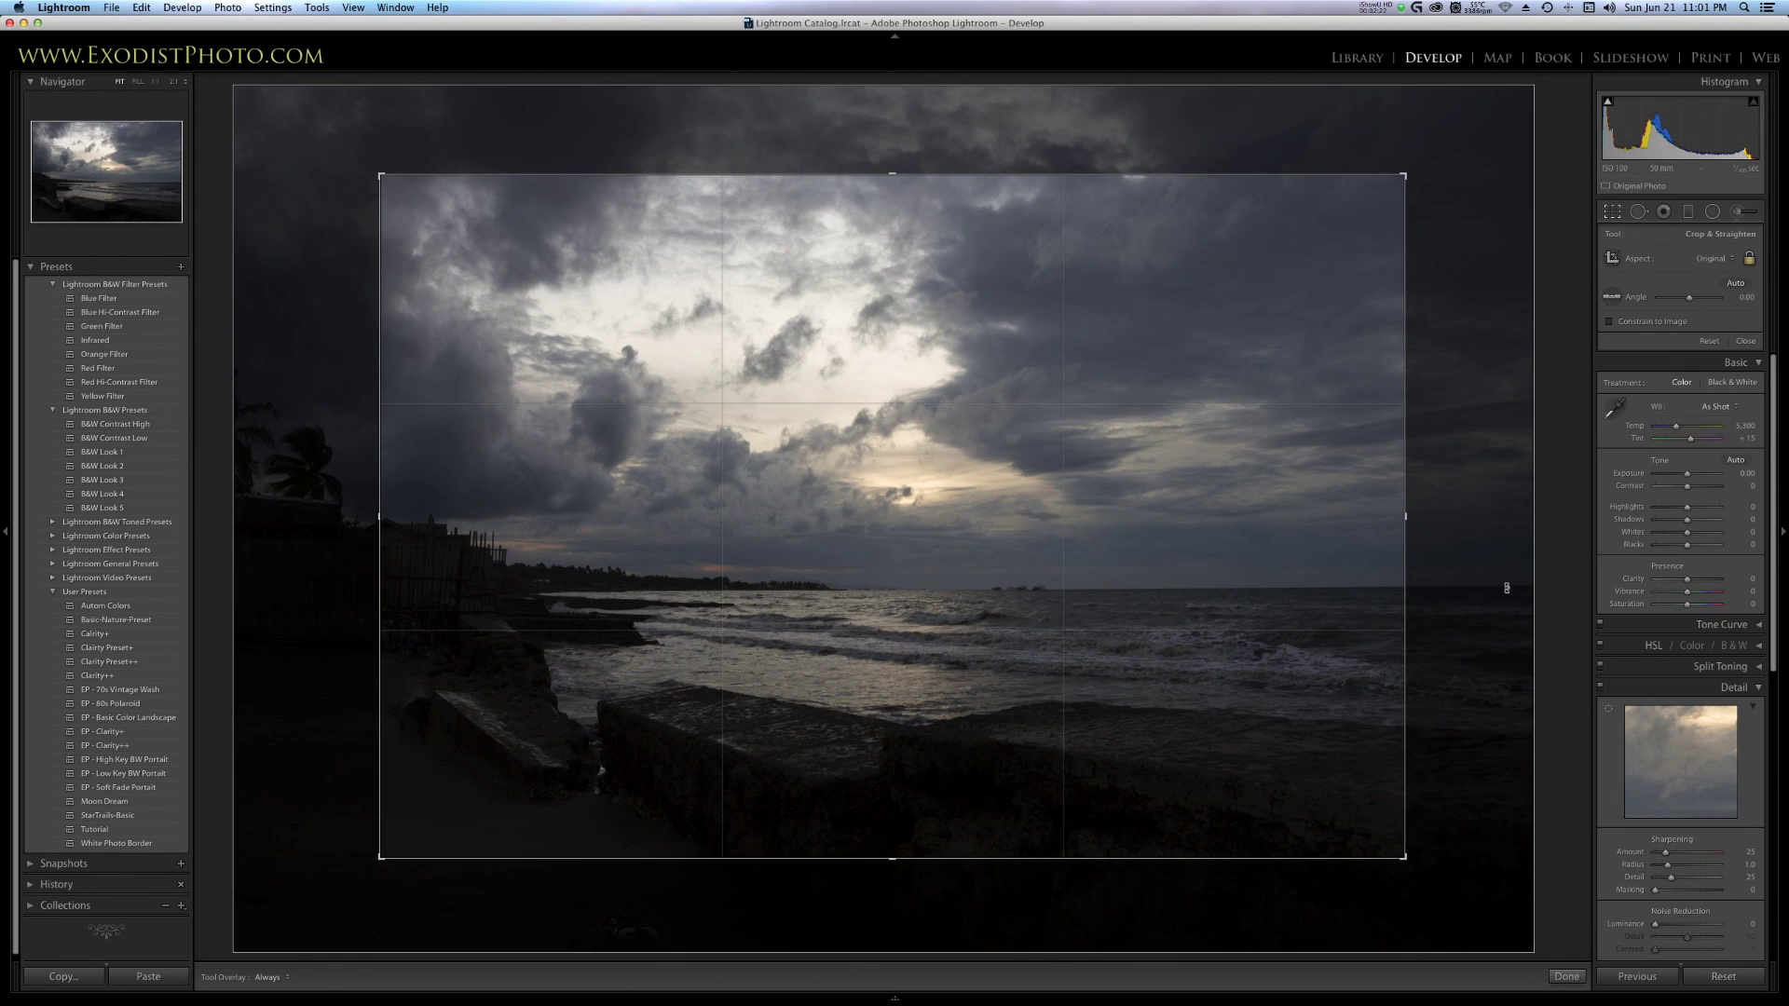
Straighten the photo along the sea horizon and apply the crop.
click(1612, 296)
drag(636, 590, 1391, 587)
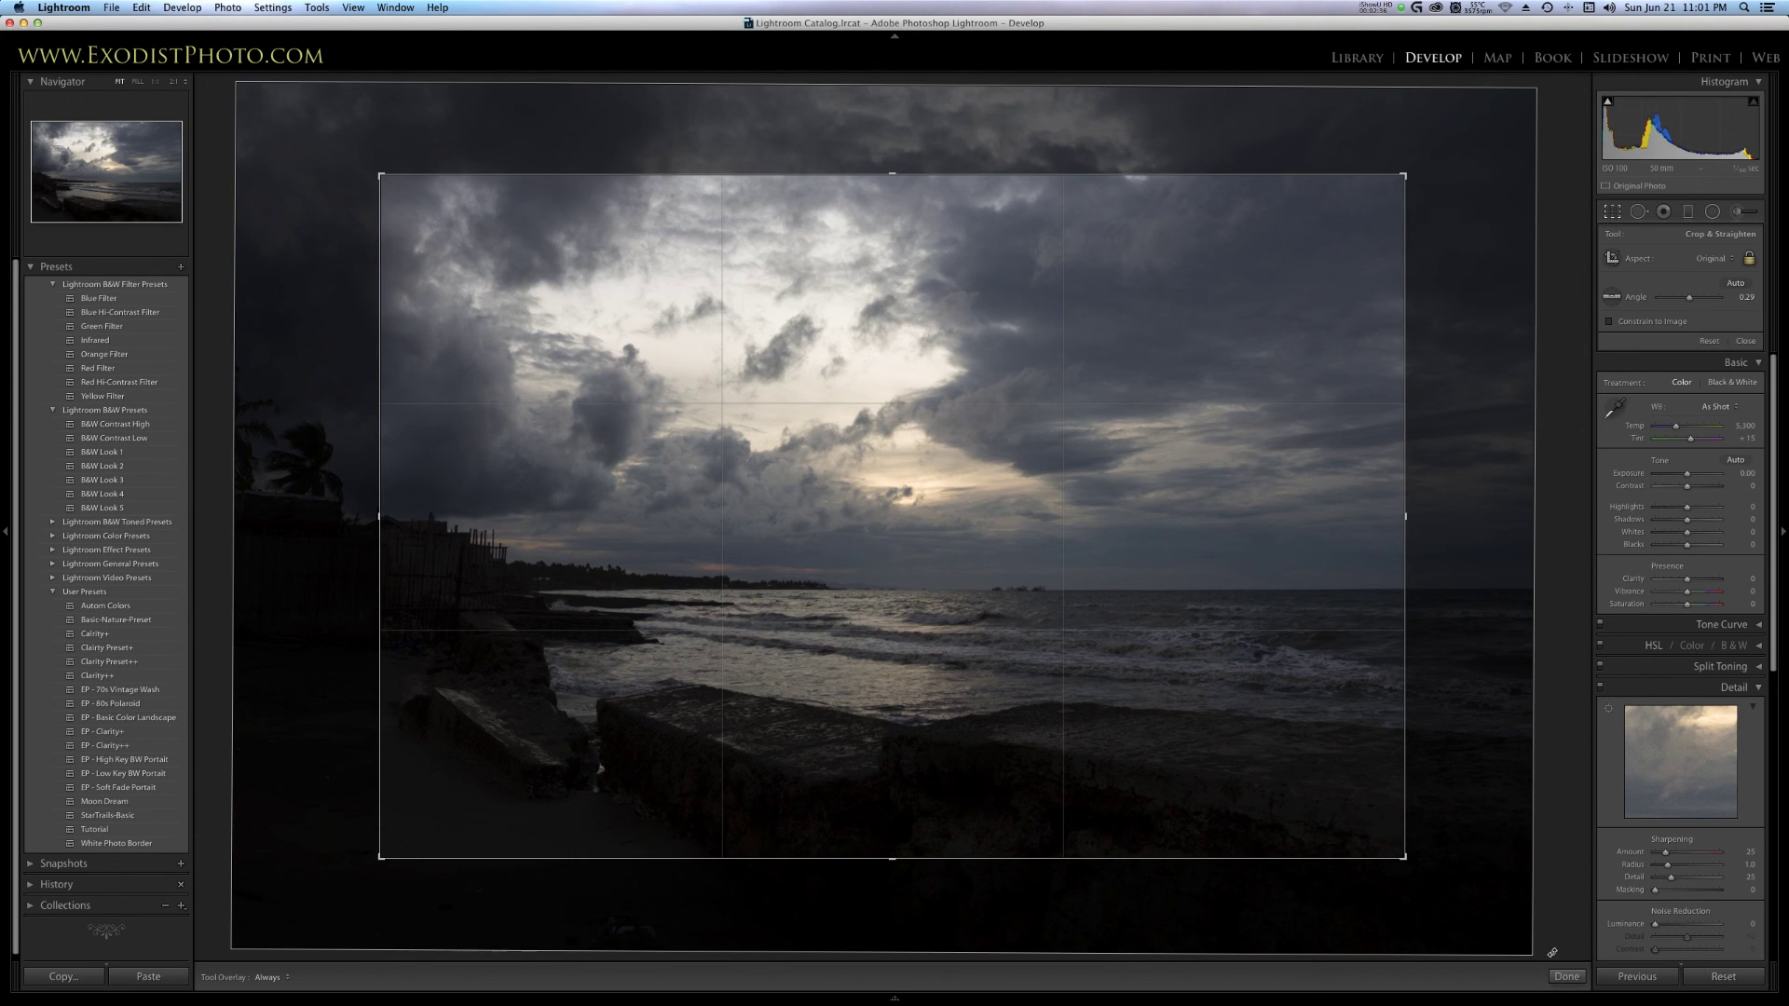
click(1567, 978)
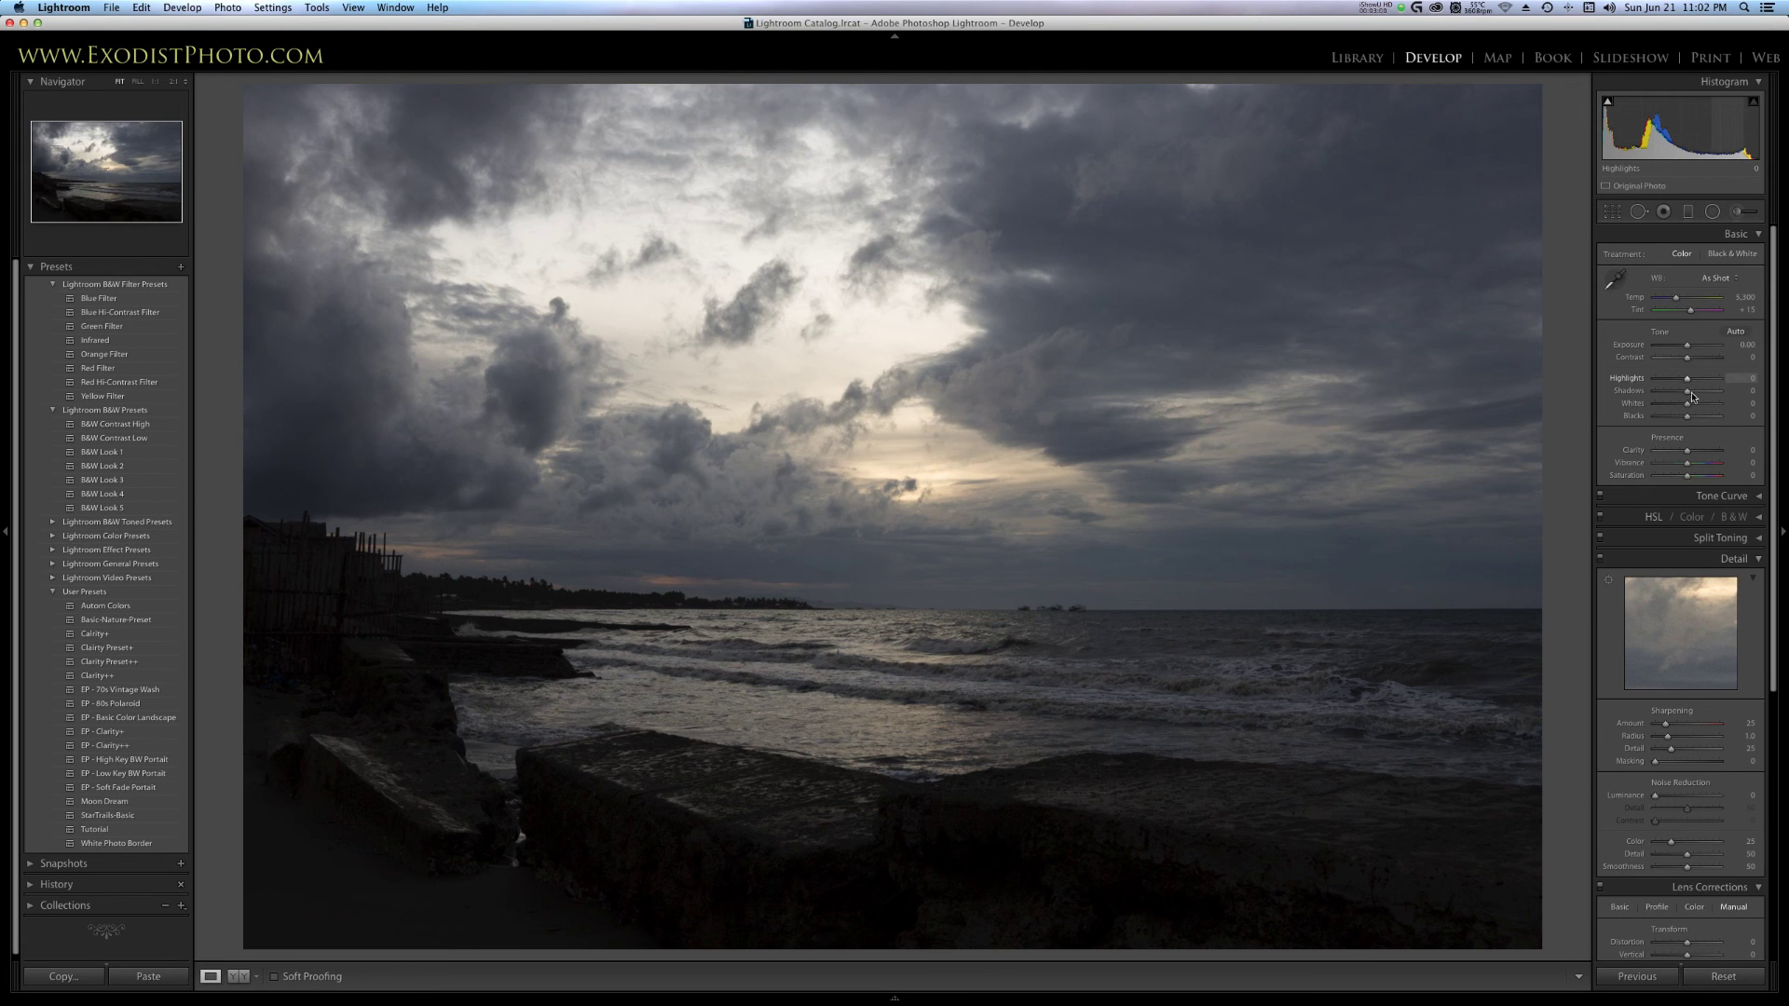
Set Highlights to -100, Shadows to +100 and Whites to +42.
drag(1684, 377, 1638, 380)
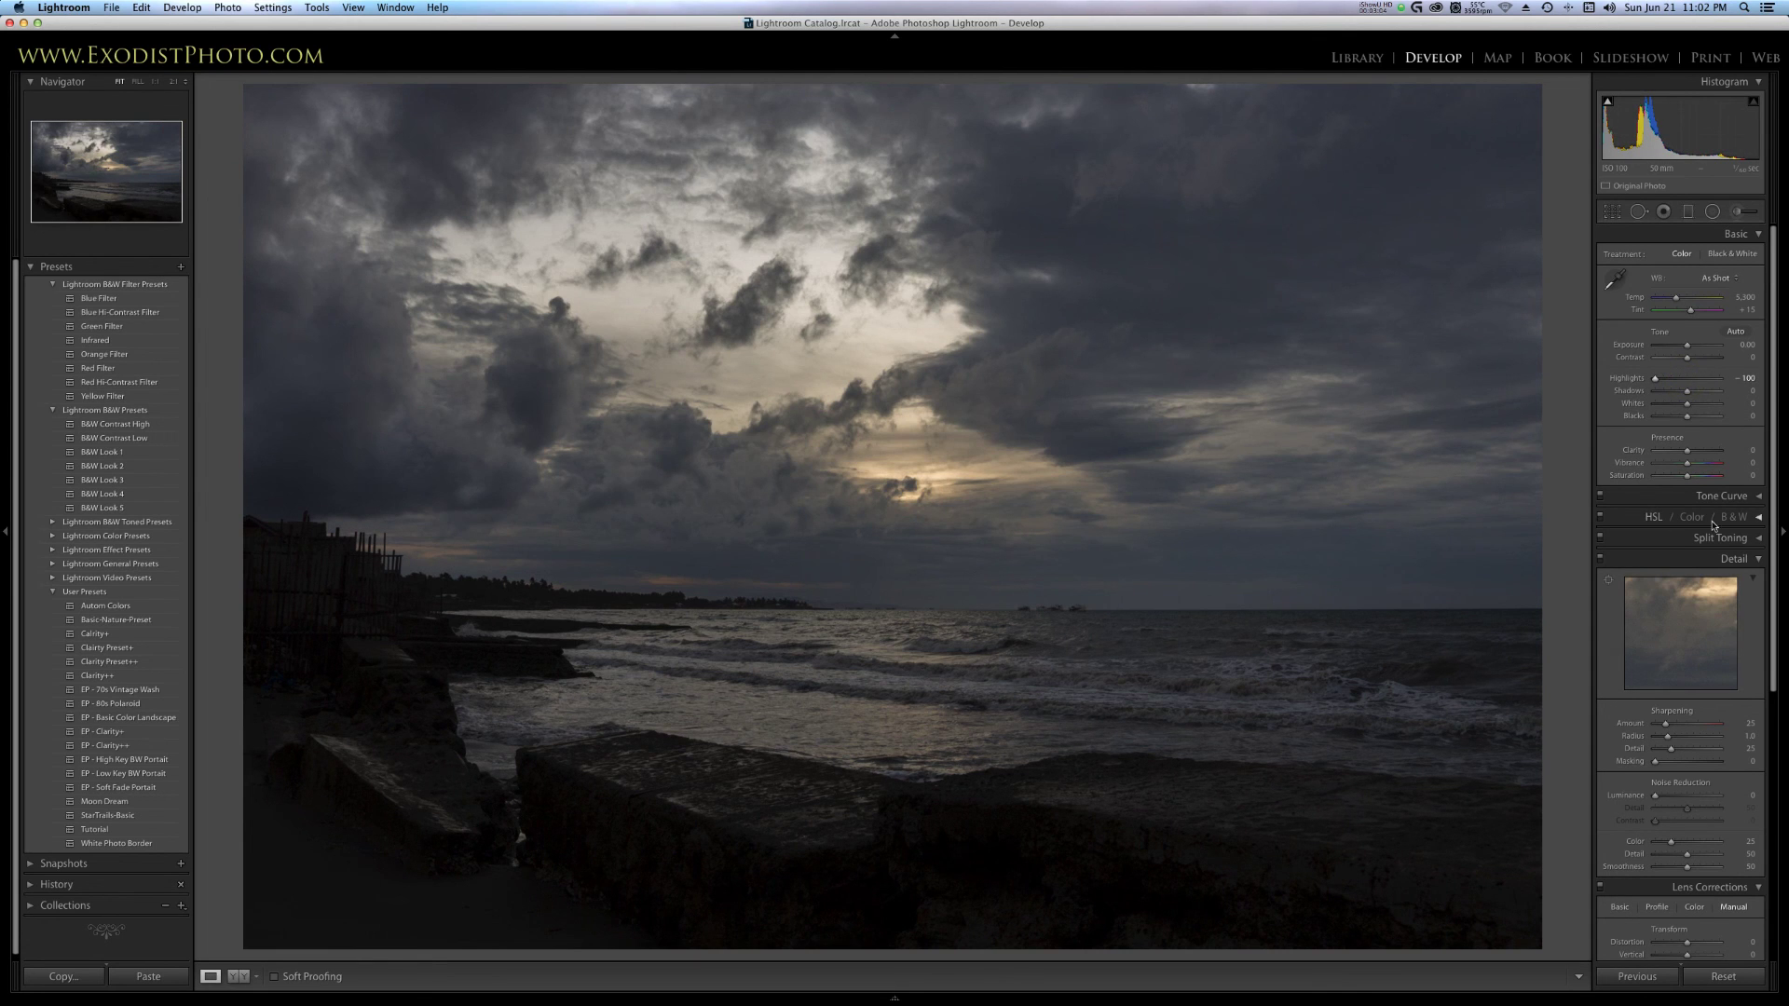
drag(1687, 393, 1731, 391)
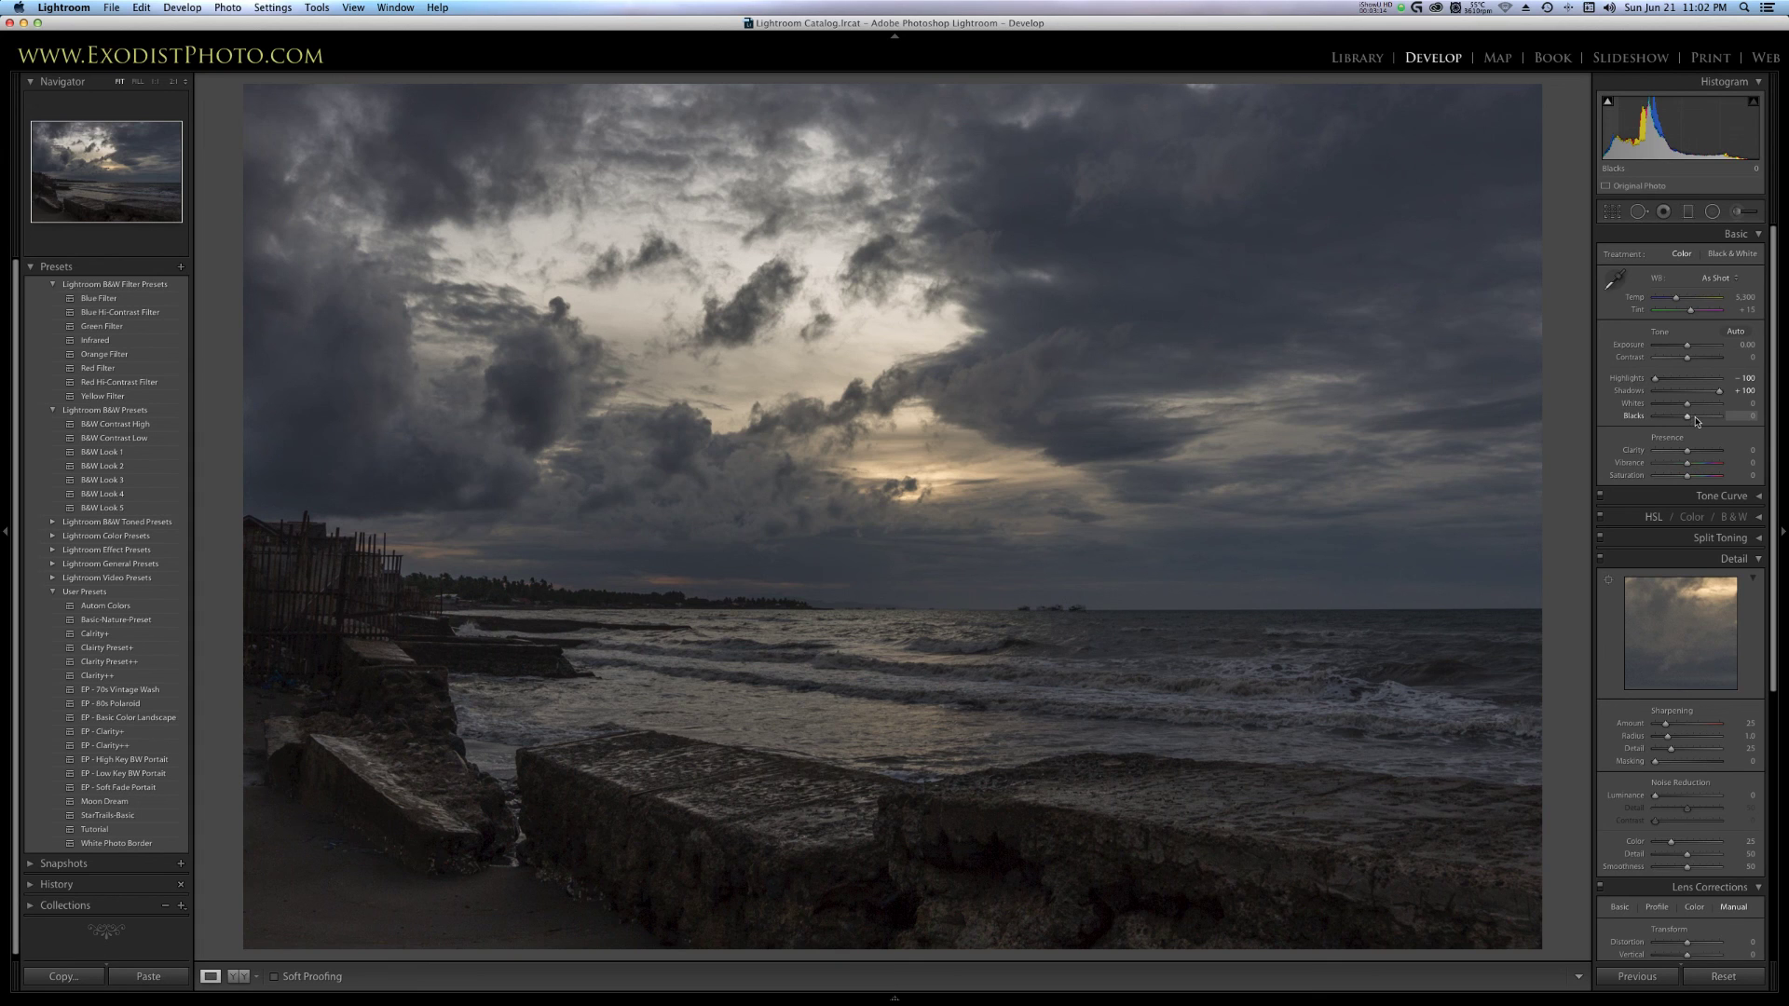
drag(1688, 404, 1702, 408)
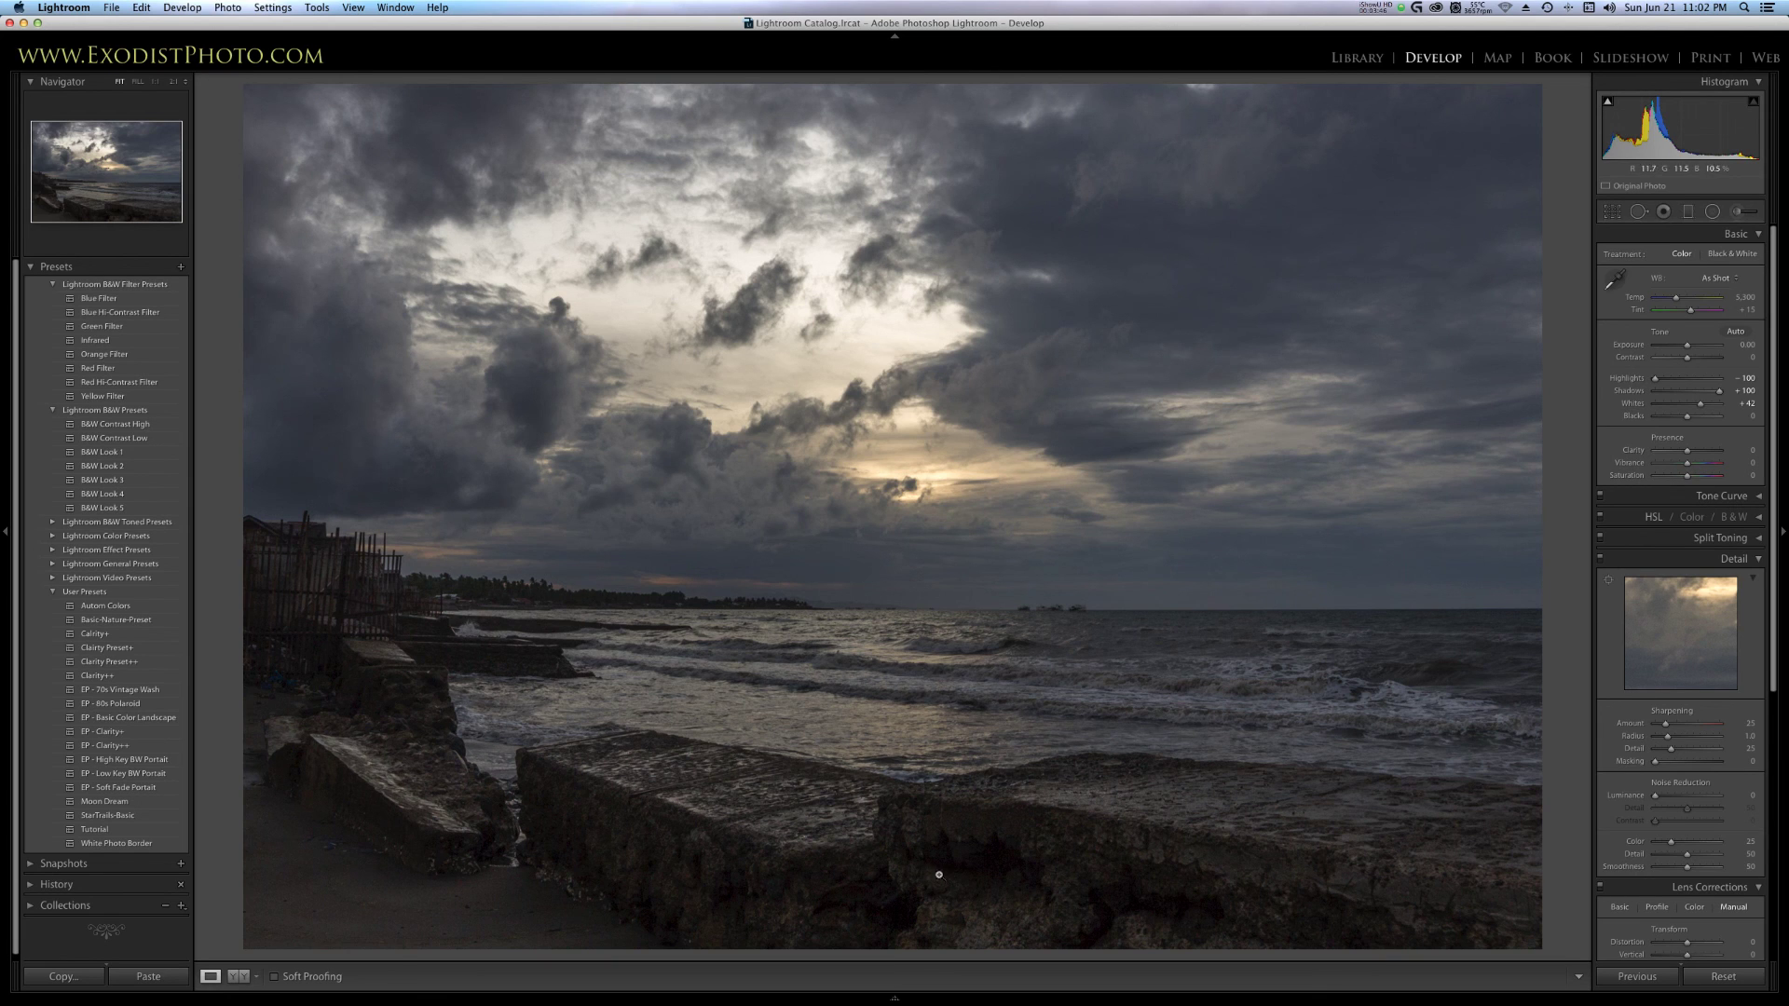
Set Clarity to +40, Vibrance to +60 and Saturation to +56, and try a slight contrast increase.
click(1688, 453)
drag(1689, 454, 1701, 455)
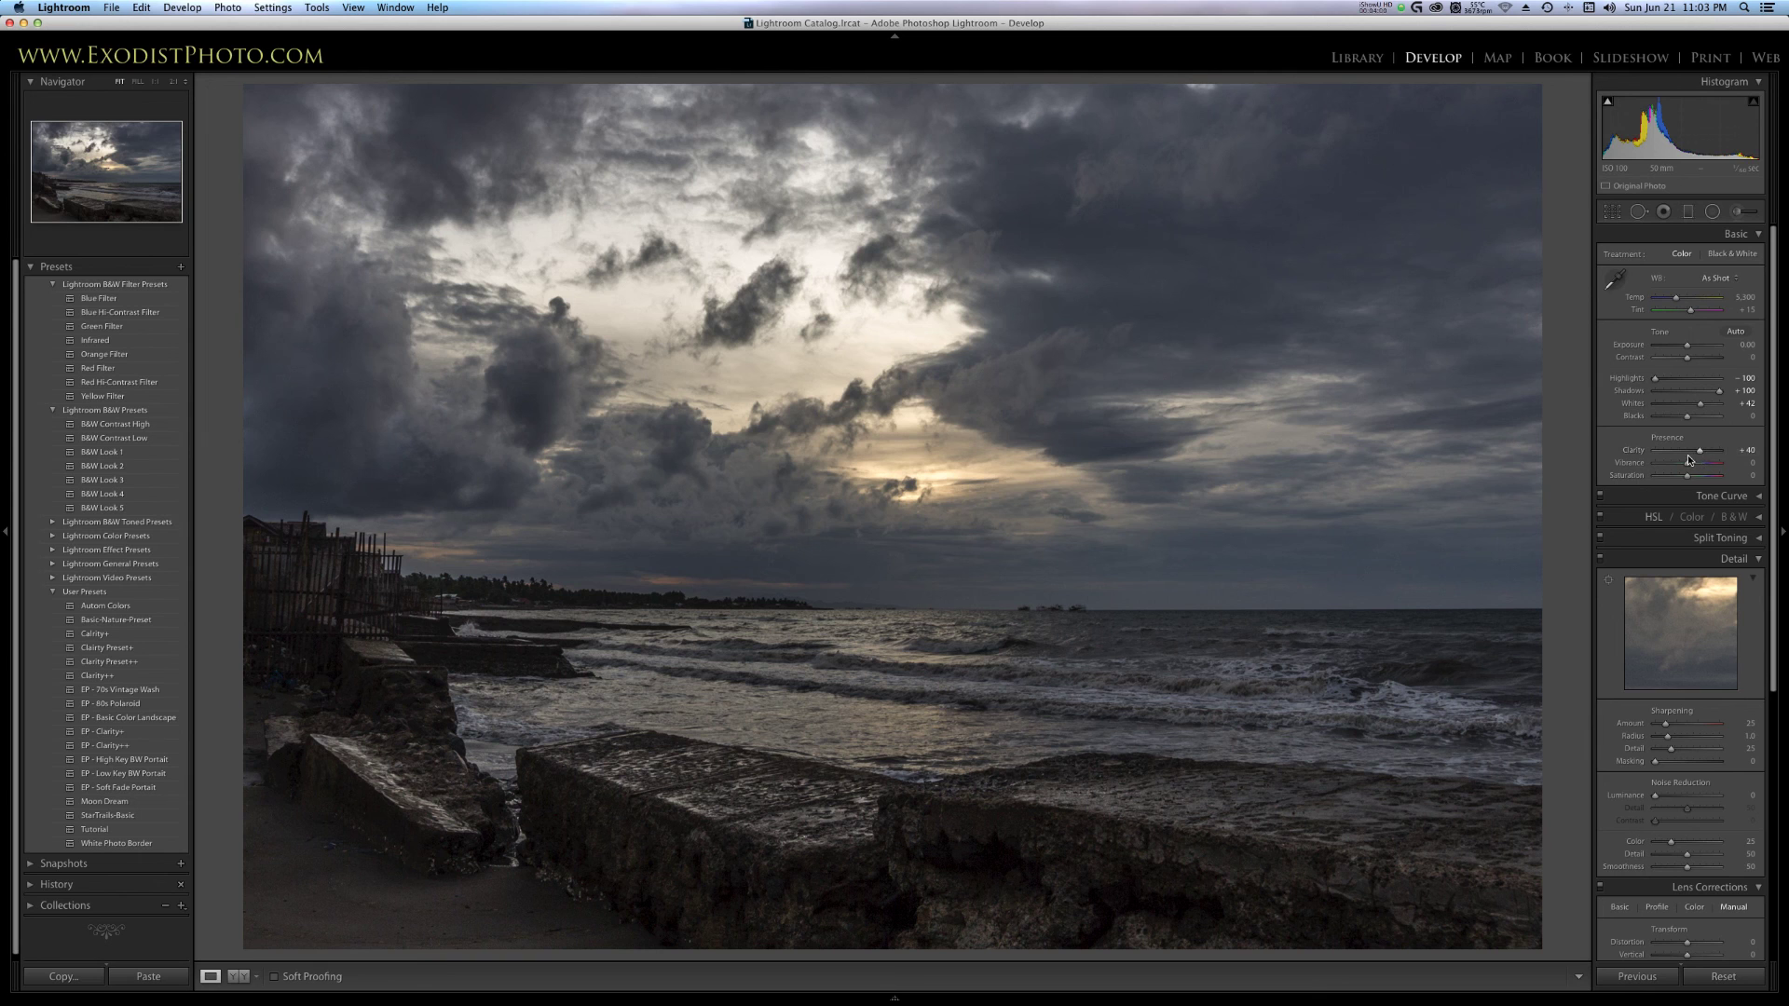
drag(1689, 468, 1705, 468)
drag(1686, 480, 1700, 481)
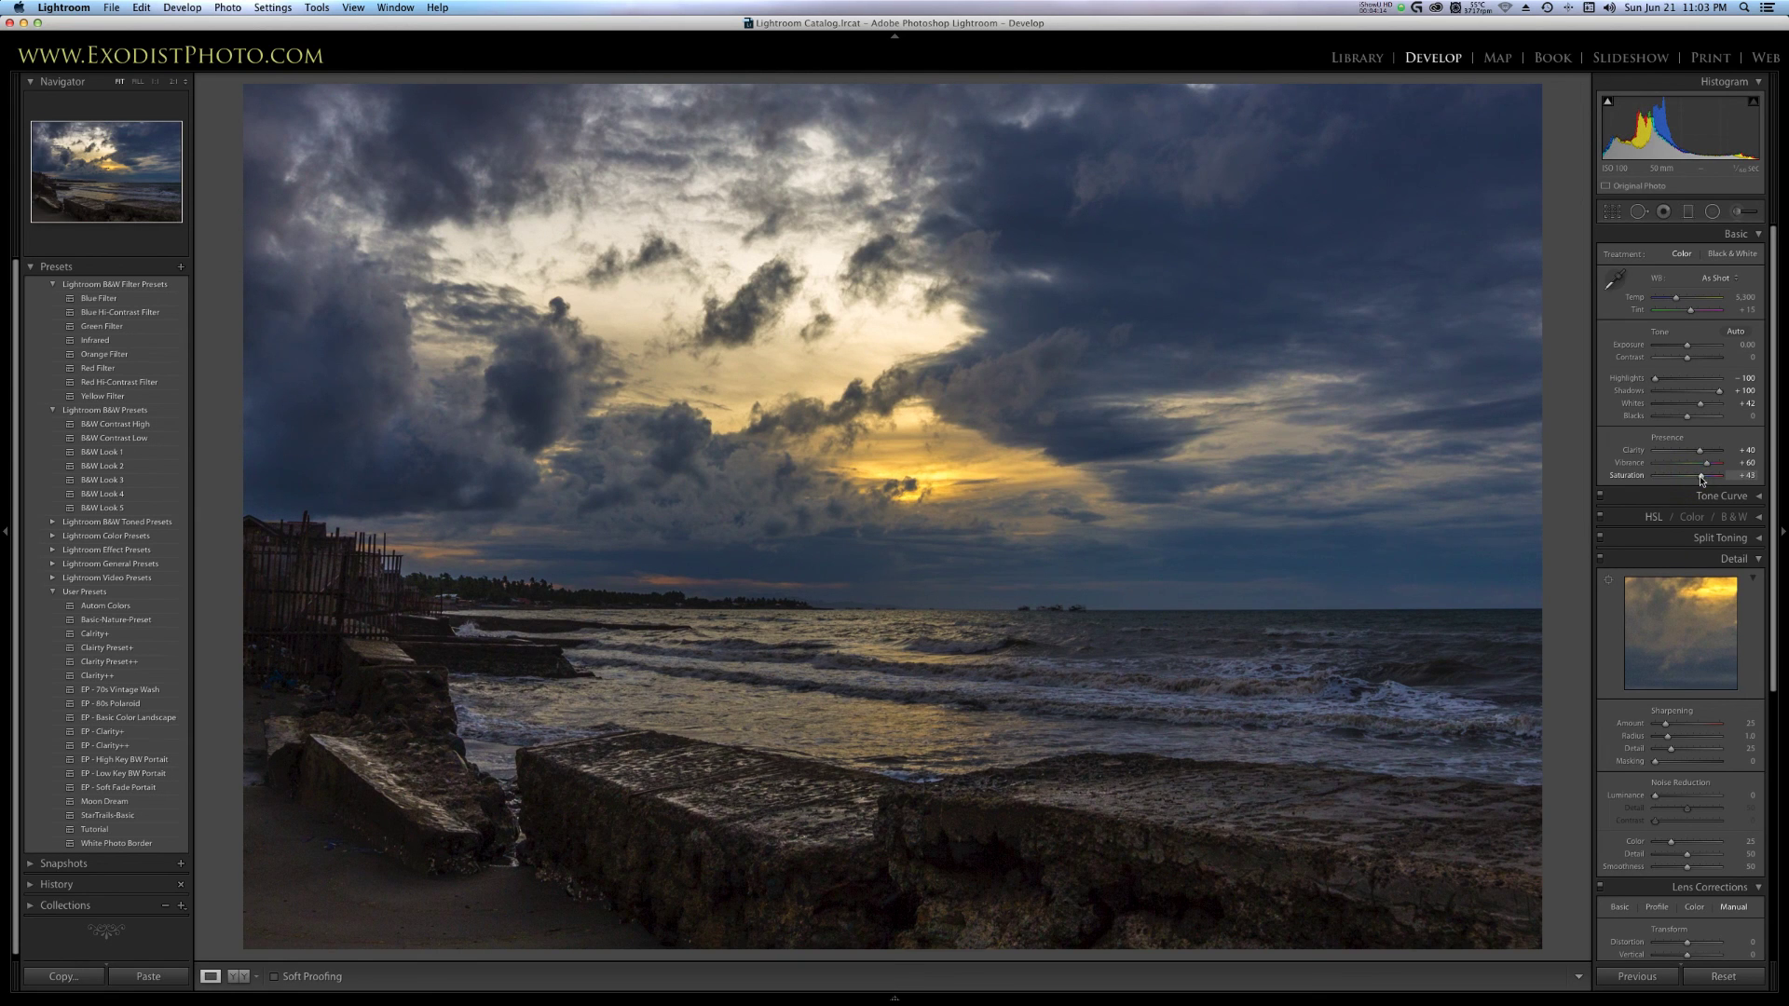
drag(1701, 480, 1704, 480)
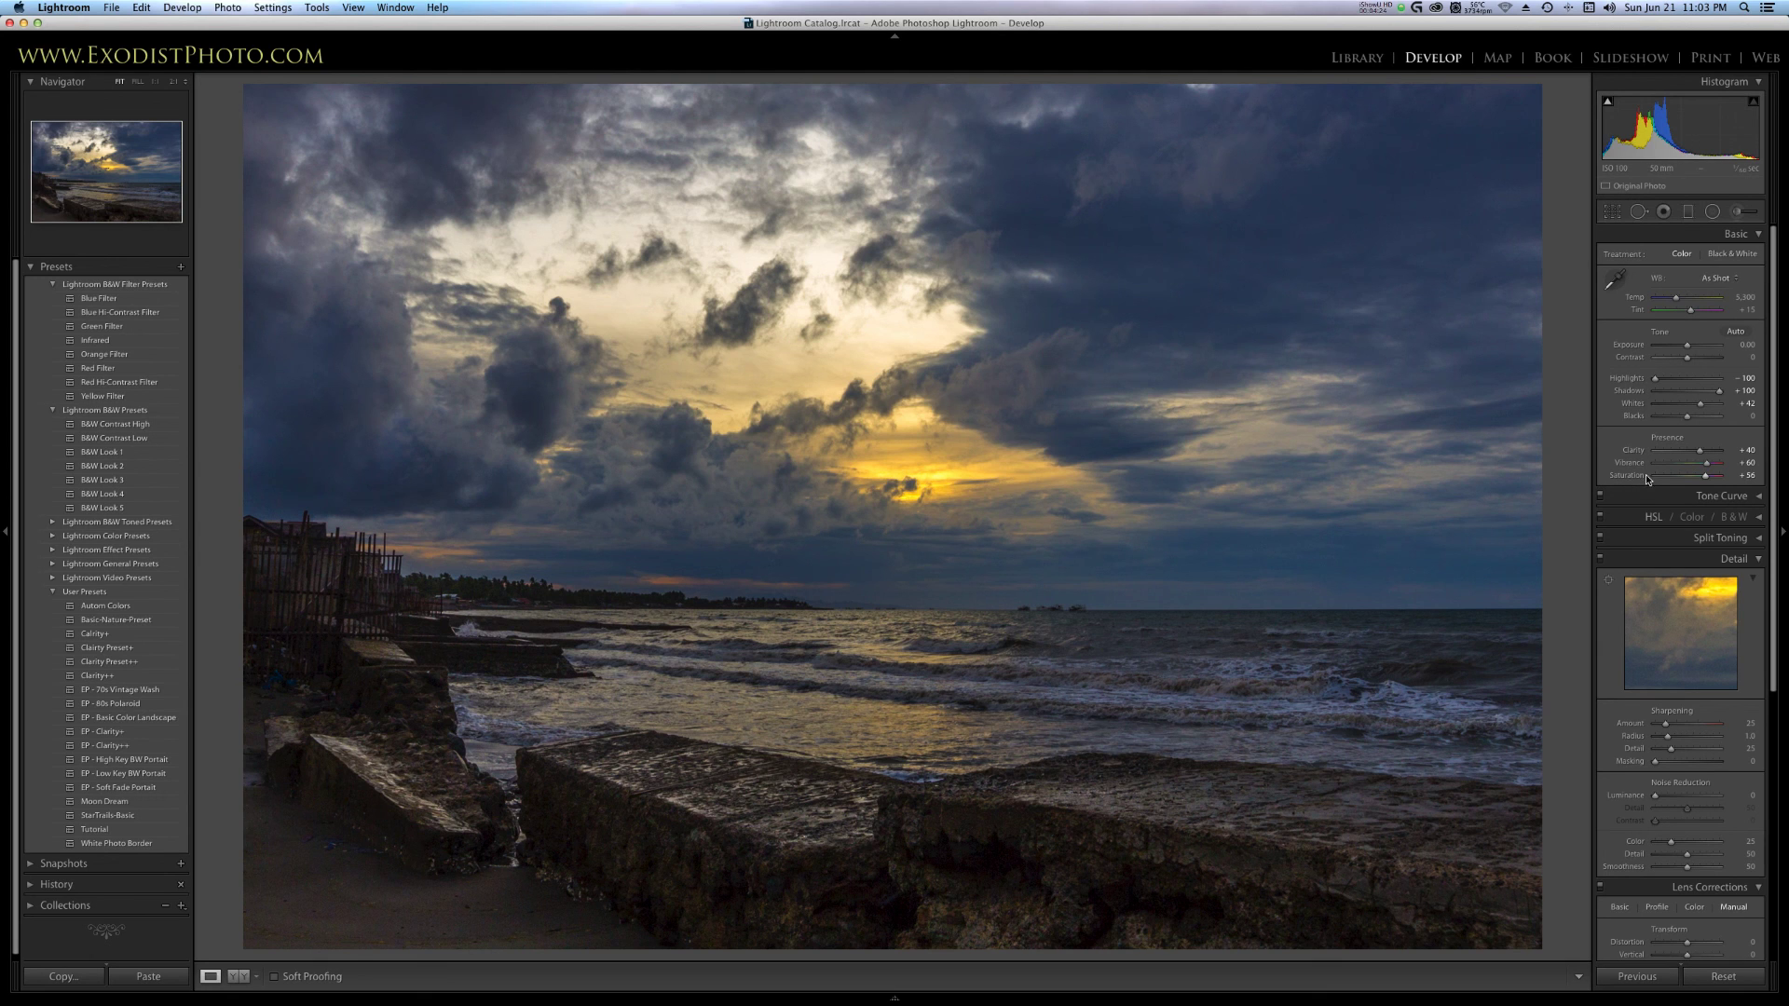
scroll(1726, 624, down, 1)
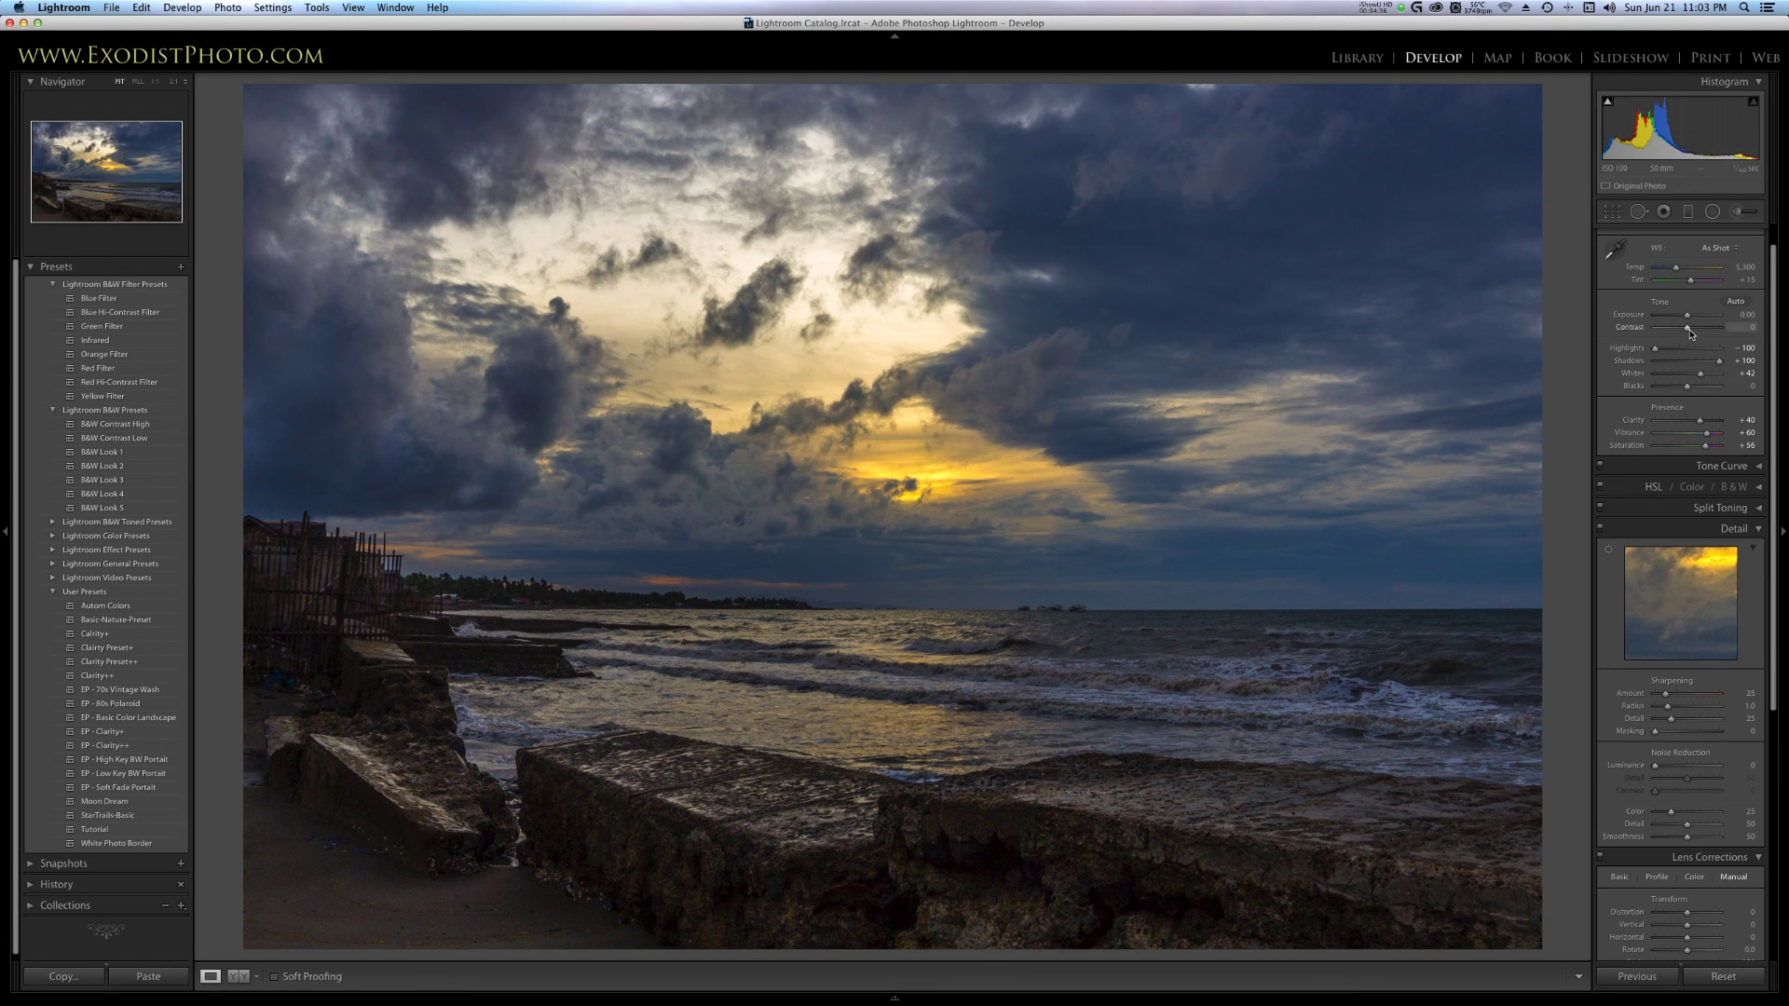
drag(1688, 330, 1693, 333)
Set the sharpening amount to 0, luminance noise reduction to 25 and color noise reduction to 50.
scroll(1693, 614, down, 3)
scroll(1692, 615, down, 3)
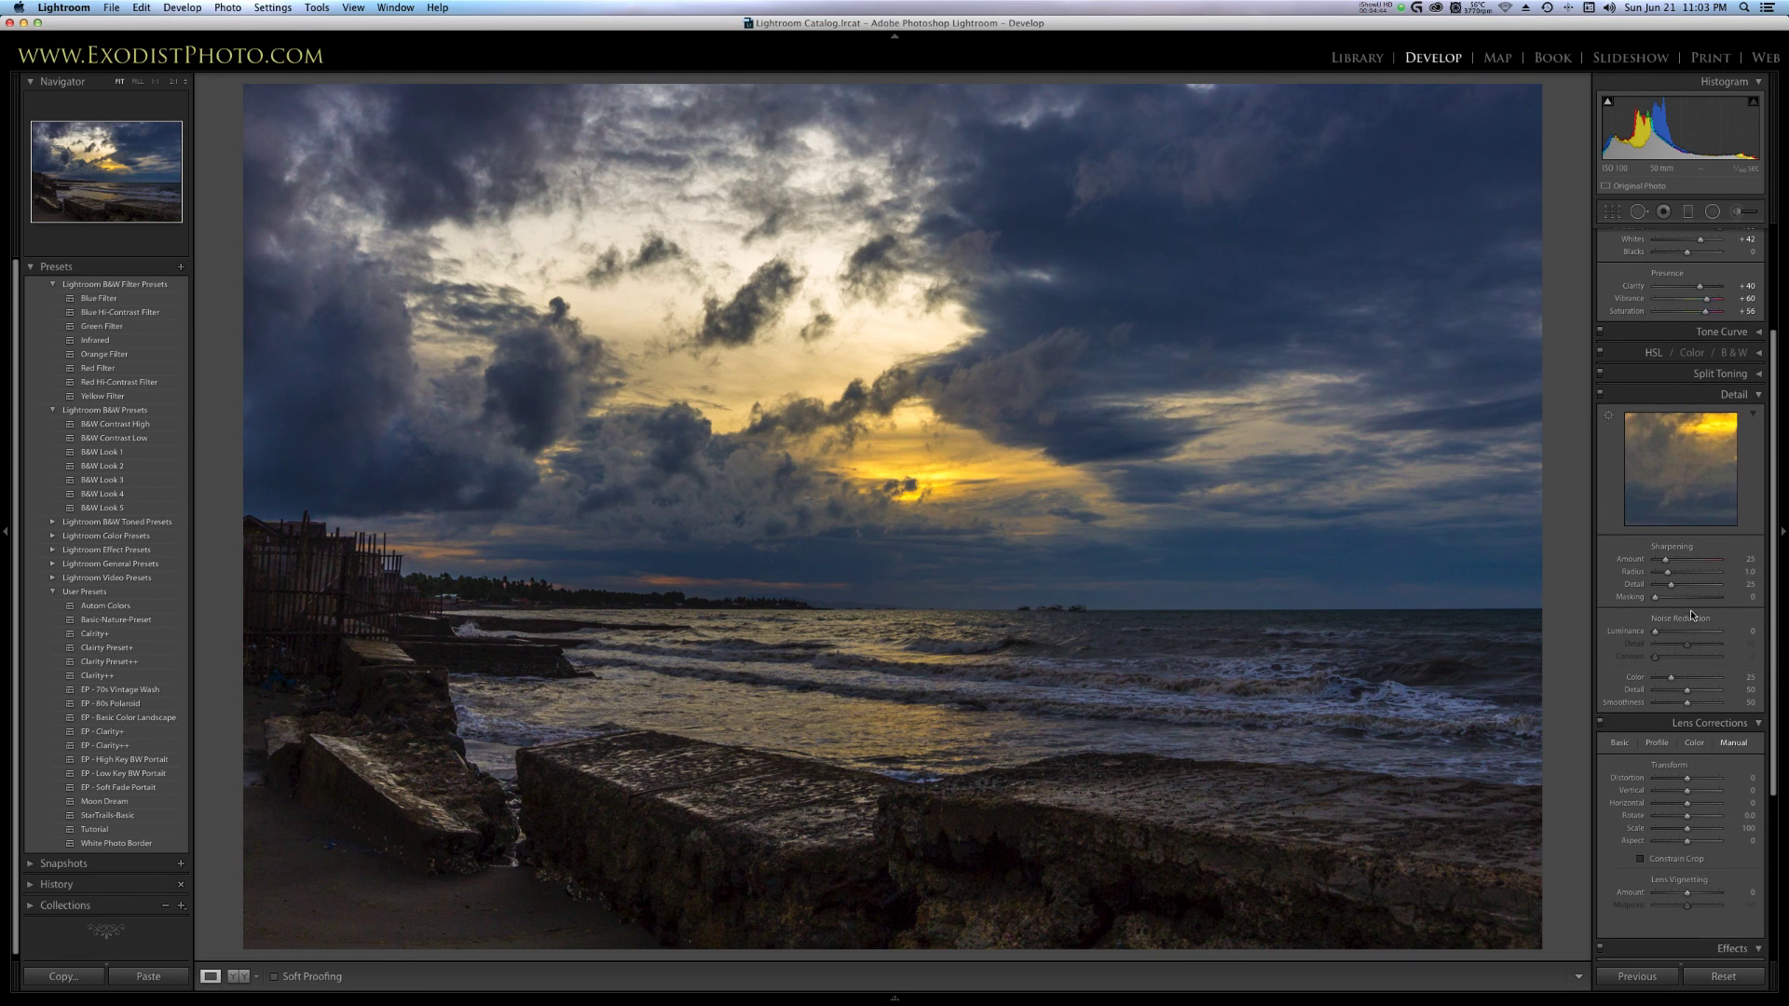
drag(1665, 562, 1653, 561)
scroll(1668, 619, down, 3)
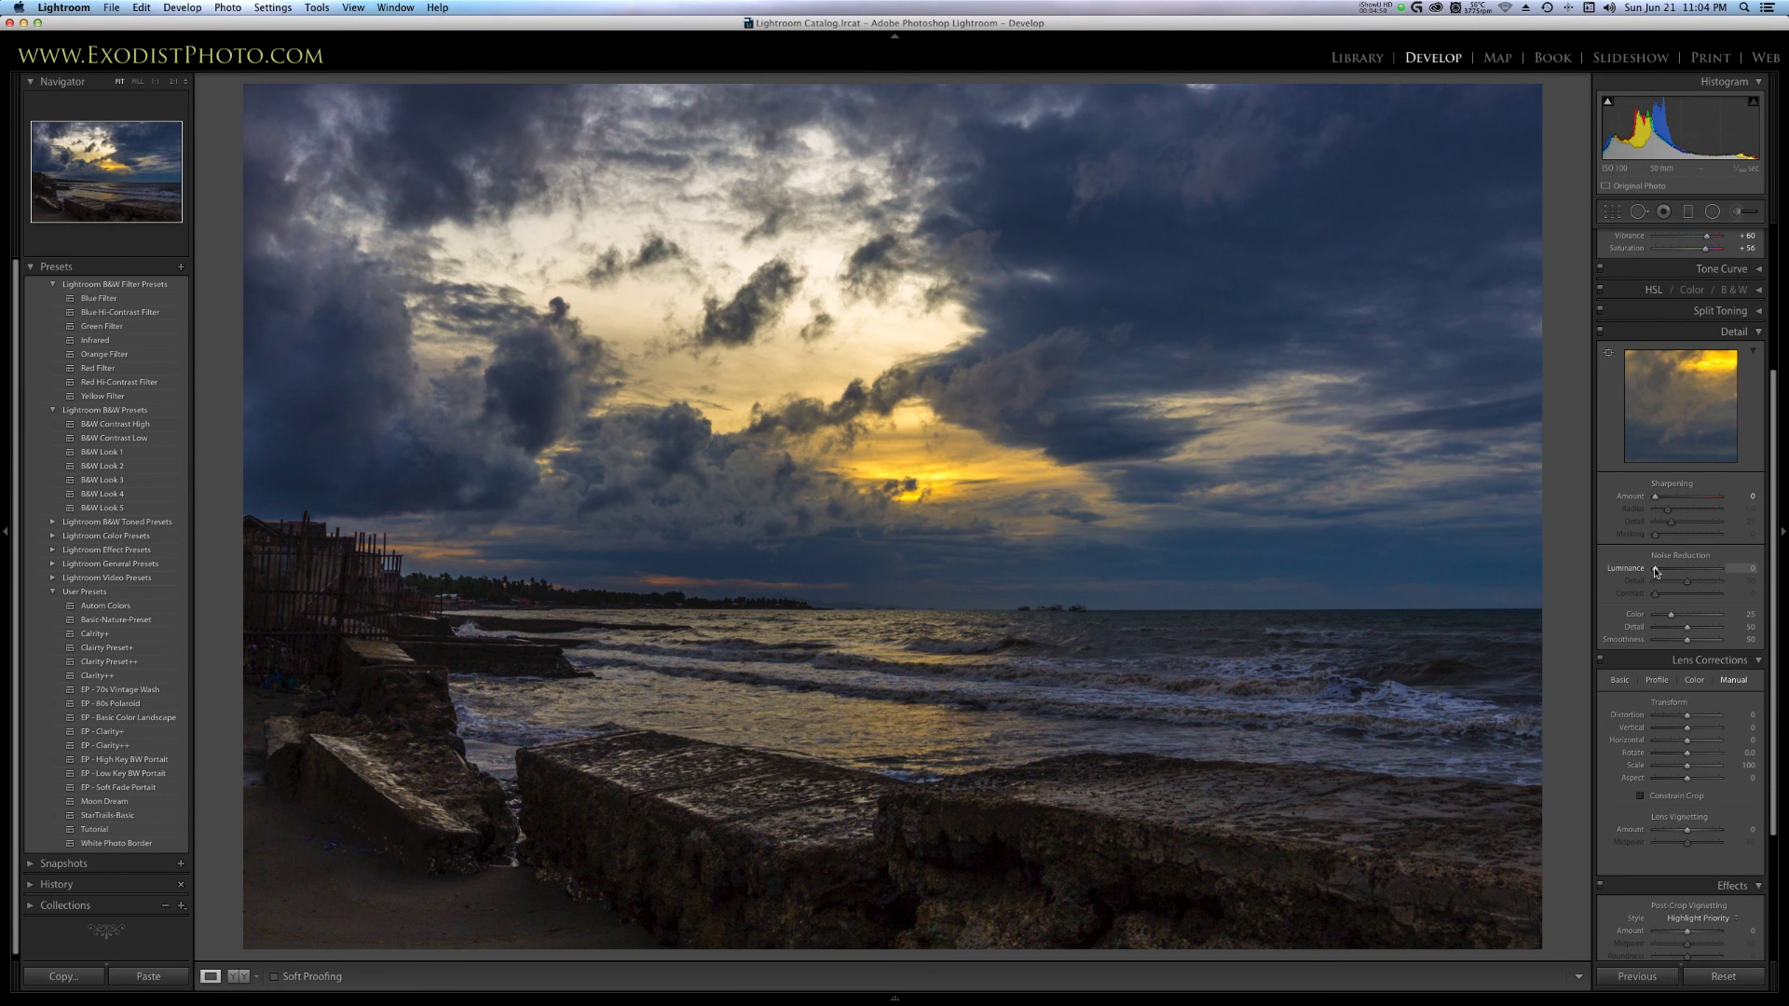
drag(1656, 570, 1674, 572)
drag(1672, 618, 1690, 617)
Add a dark post-crop vignette with amount -27 and midpoint 33.
scroll(1705, 614, down, 3)
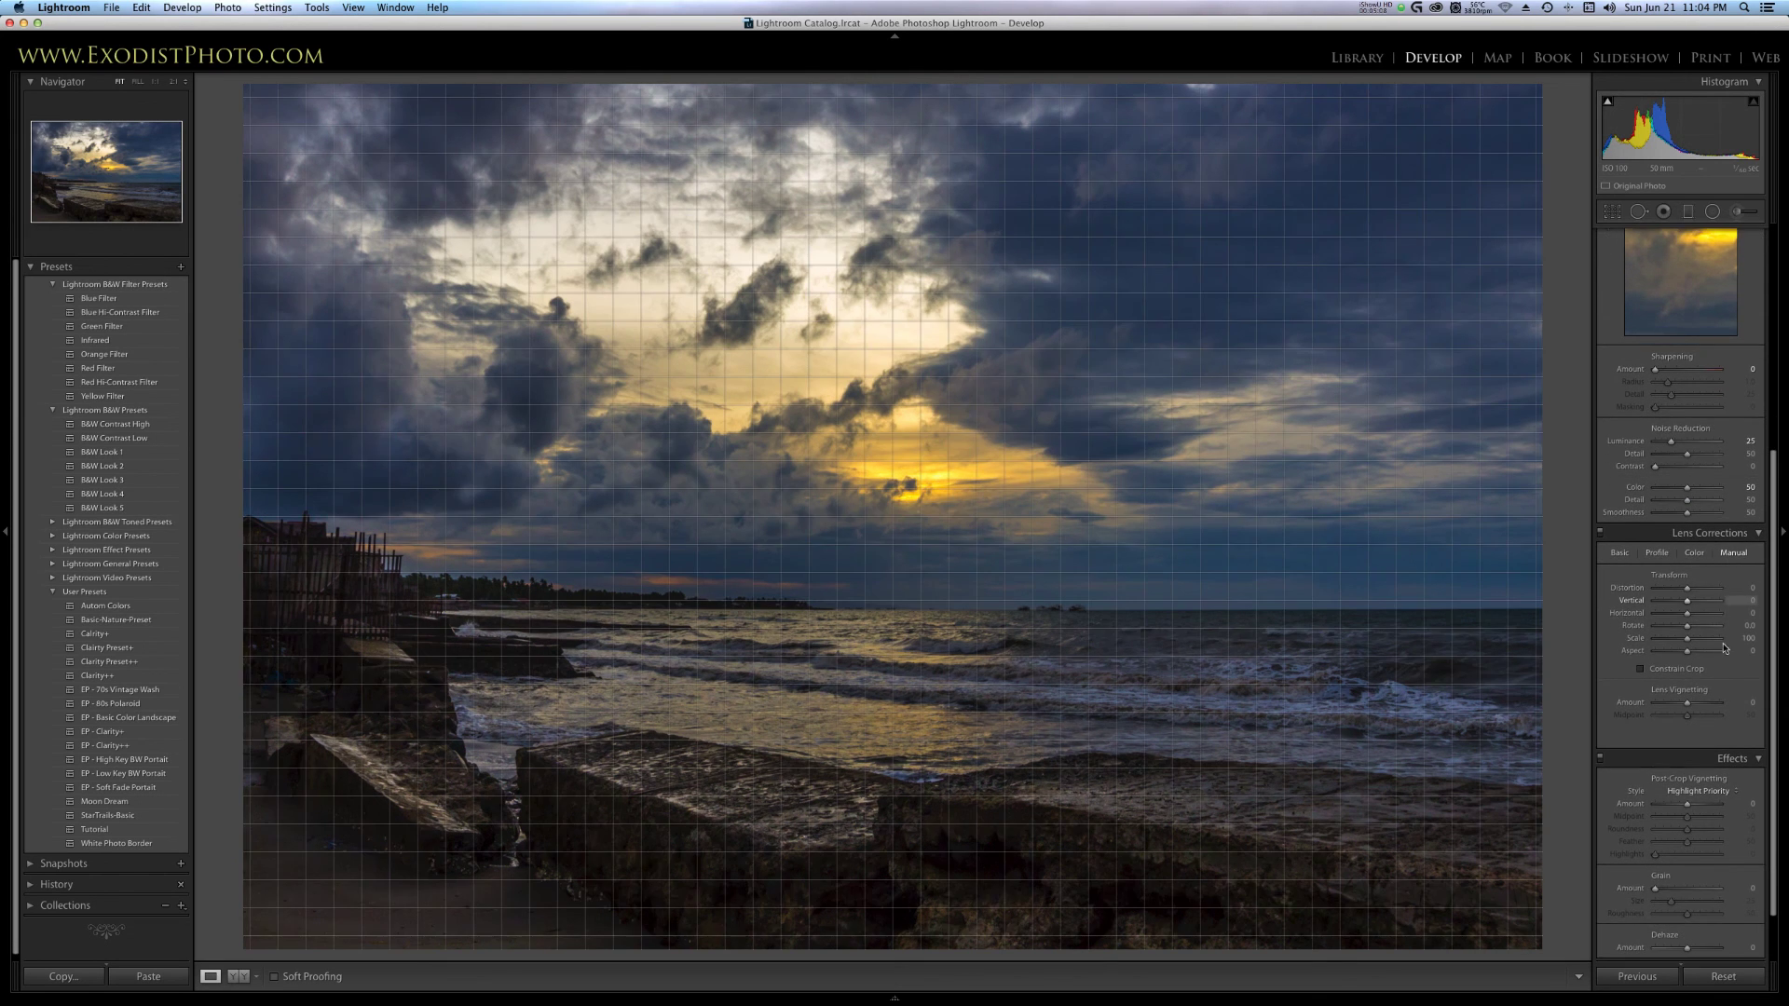
scroll(1744, 755, down, 1)
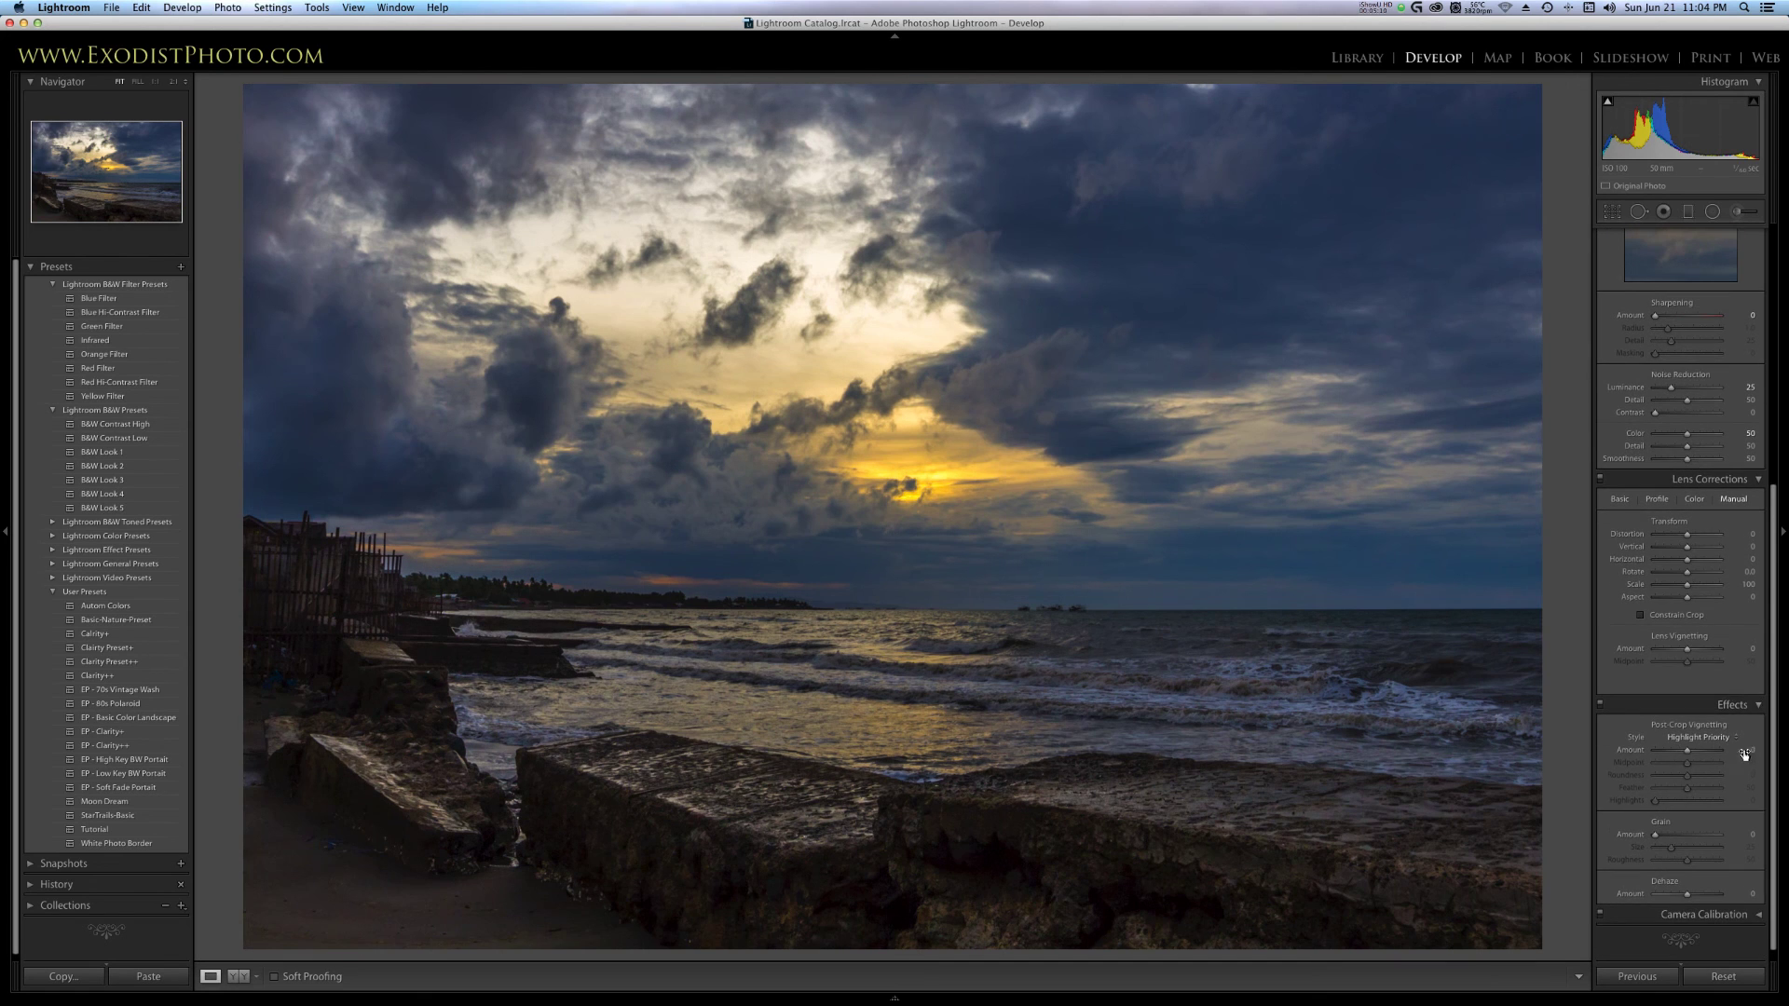
scroll(1700, 736, down, 1)
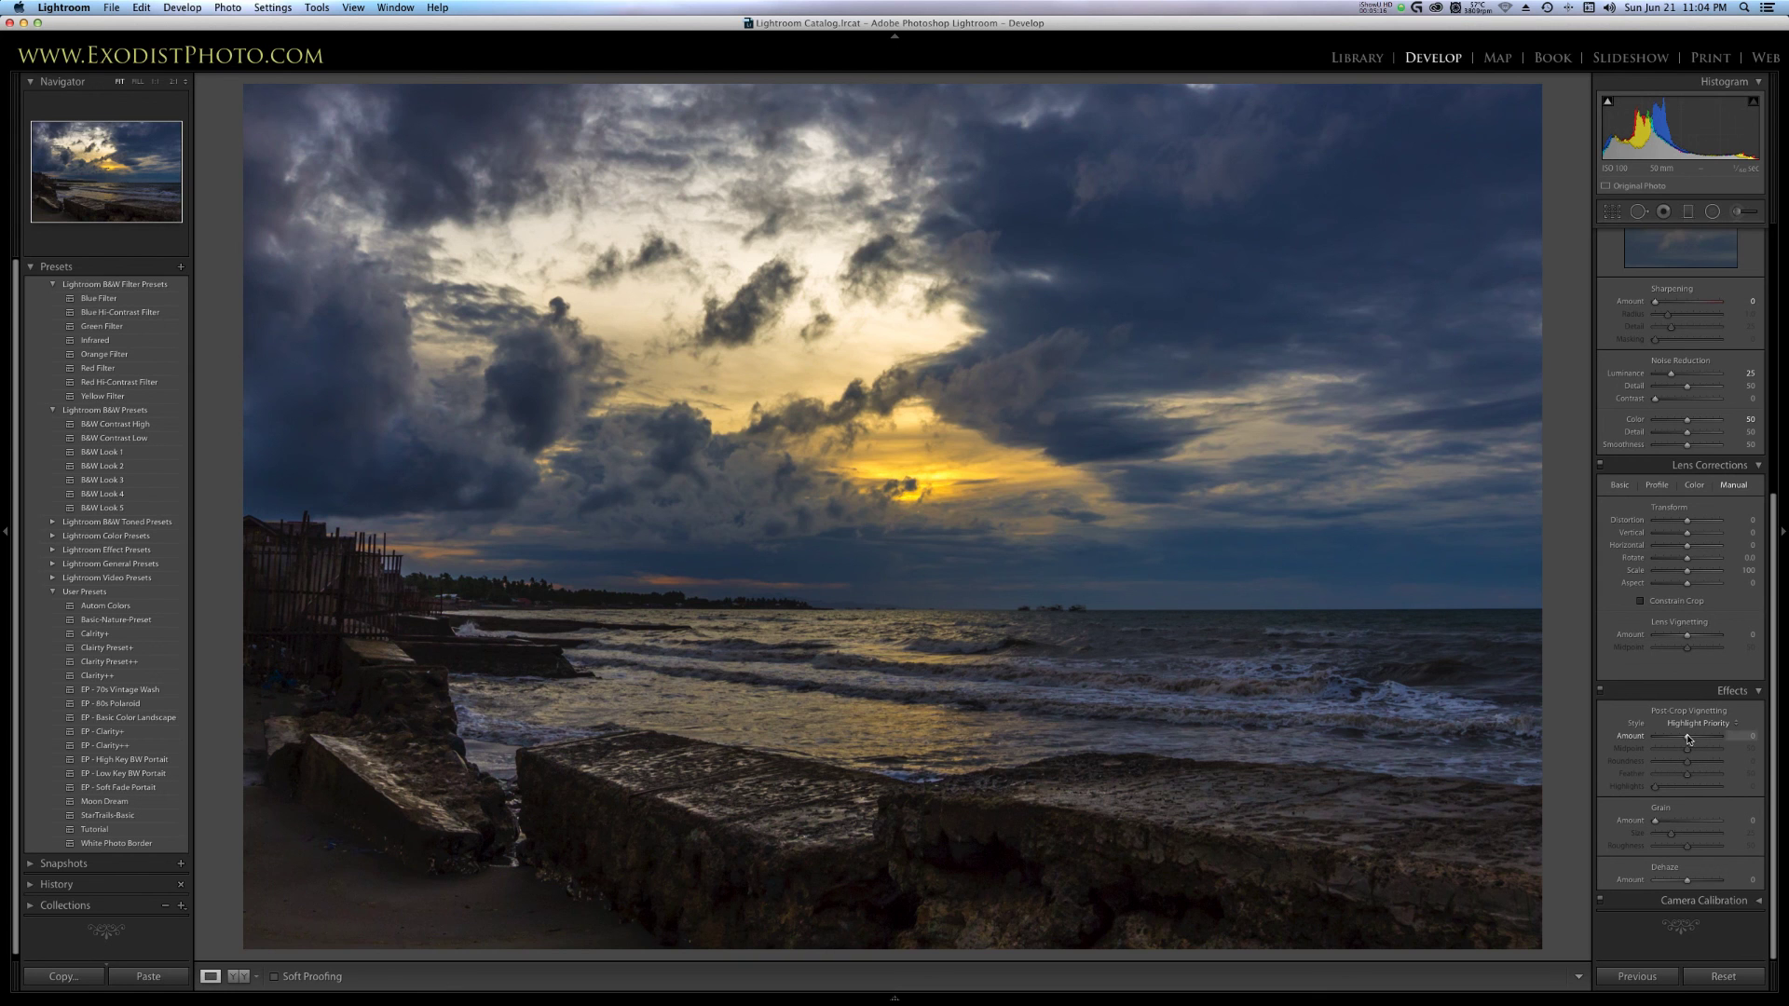
drag(1688, 739, 1680, 739)
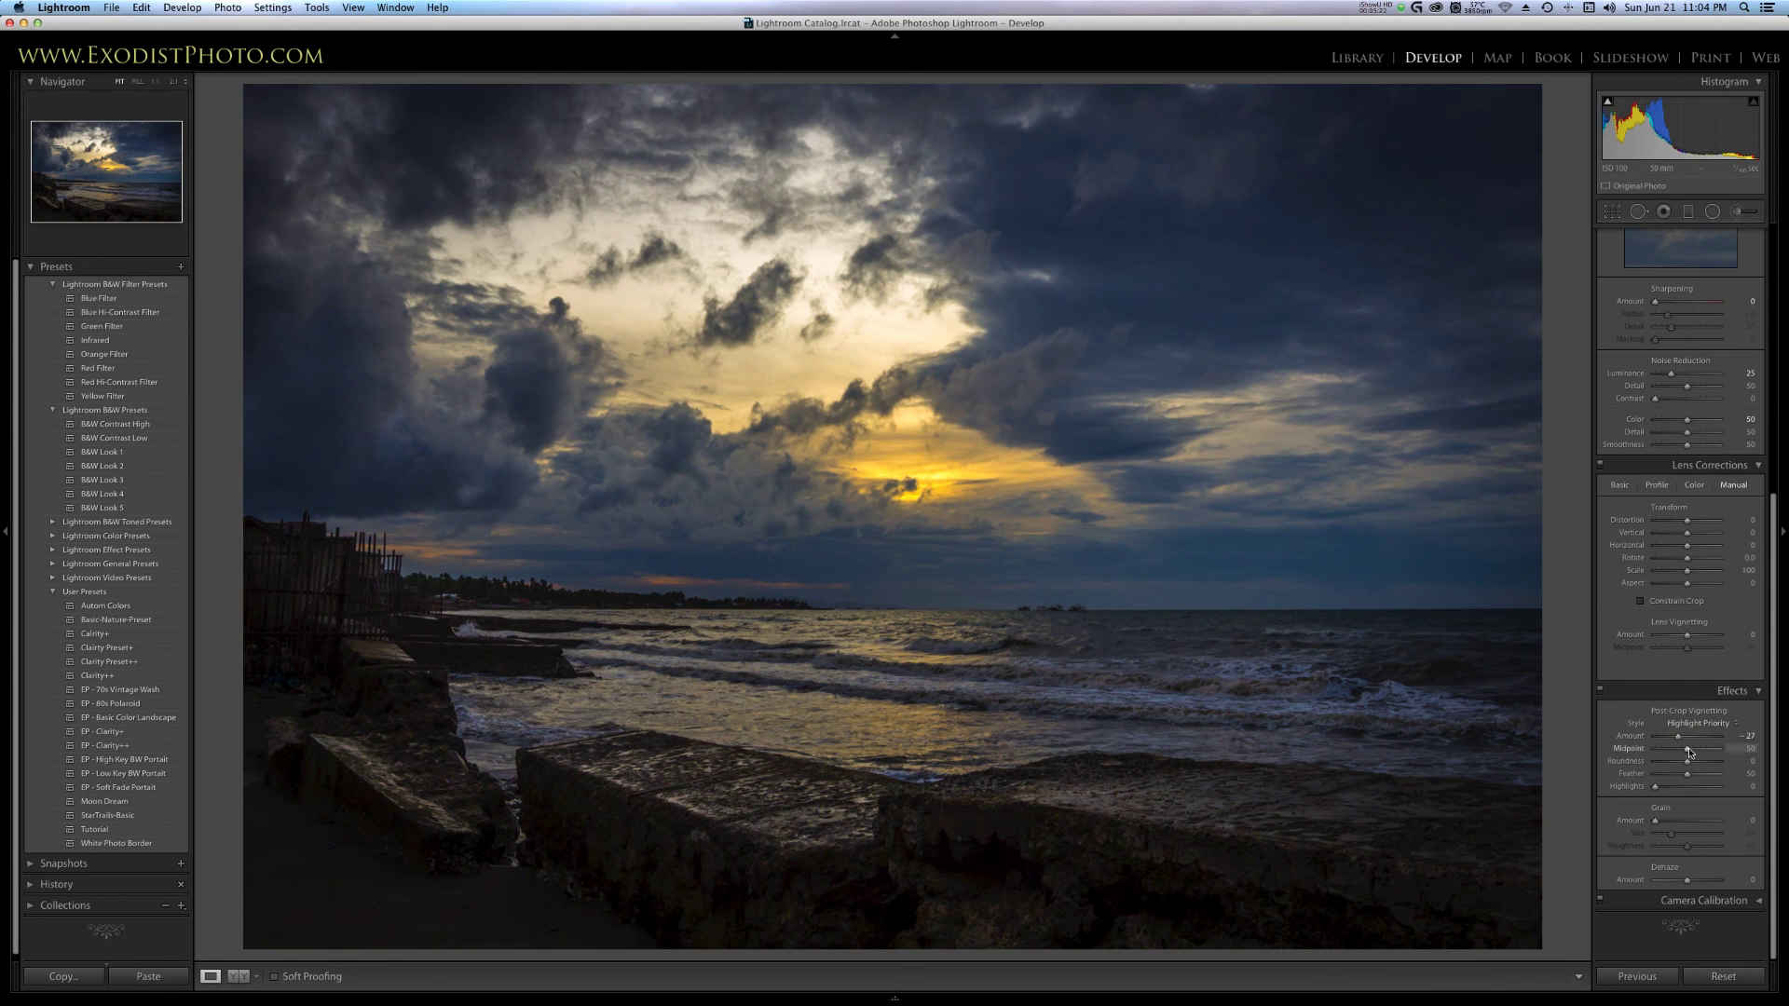
drag(1689, 749, 1678, 751)
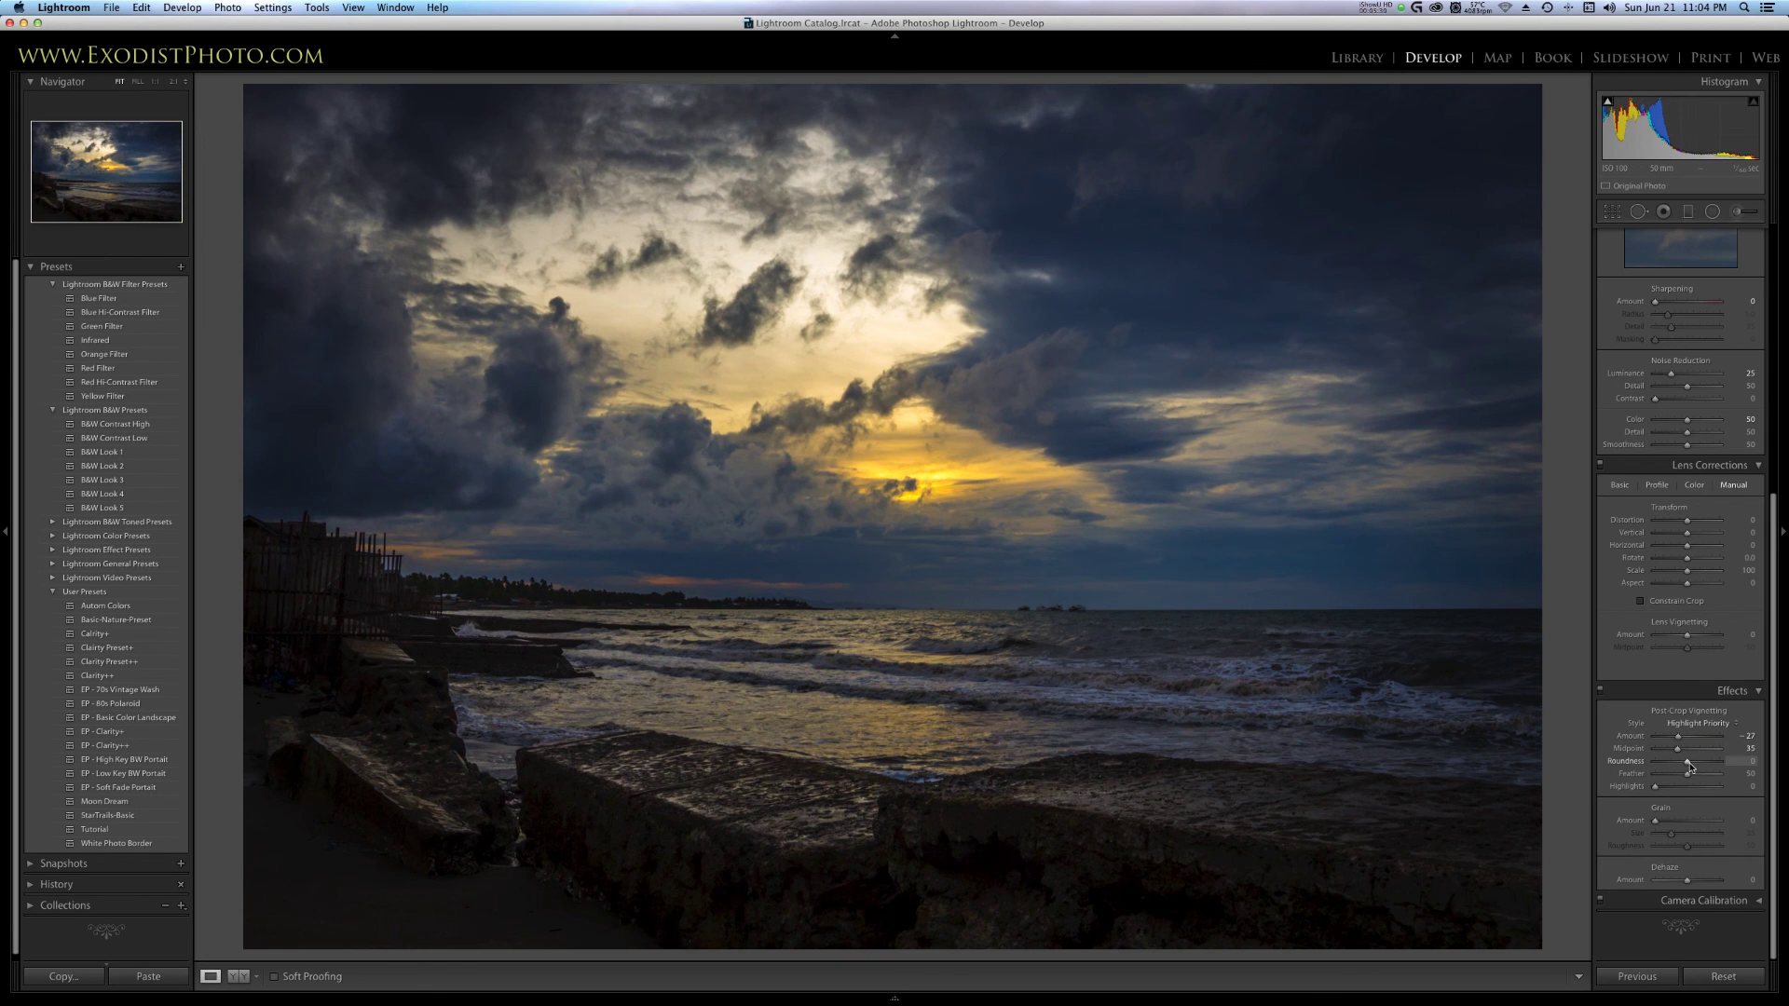
Reset the vignette's roundness, set its feather to 63 and set the Dehaze amount to +41.
drag(1689, 766, 1692, 767)
double_click(1632, 761)
drag(1689, 778, 1697, 779)
drag(1690, 882, 1703, 882)
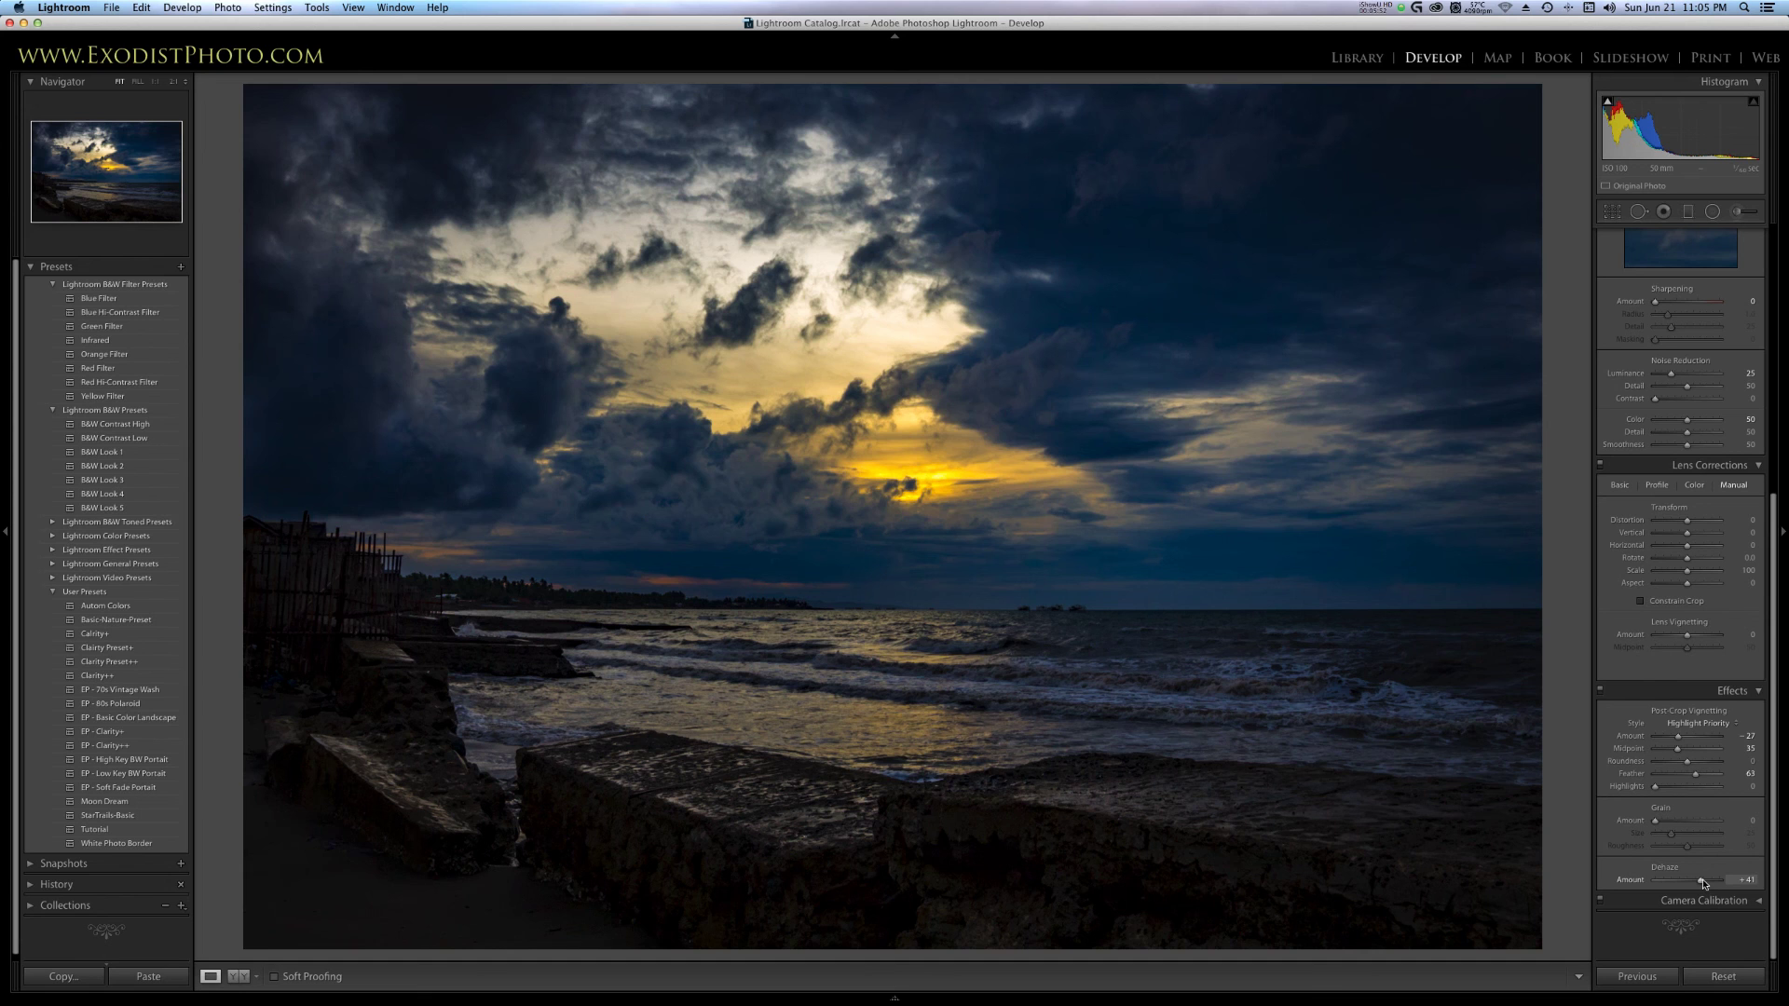
Raise the Dehaze amount to about +55.
drag(1703, 883, 1707, 883)
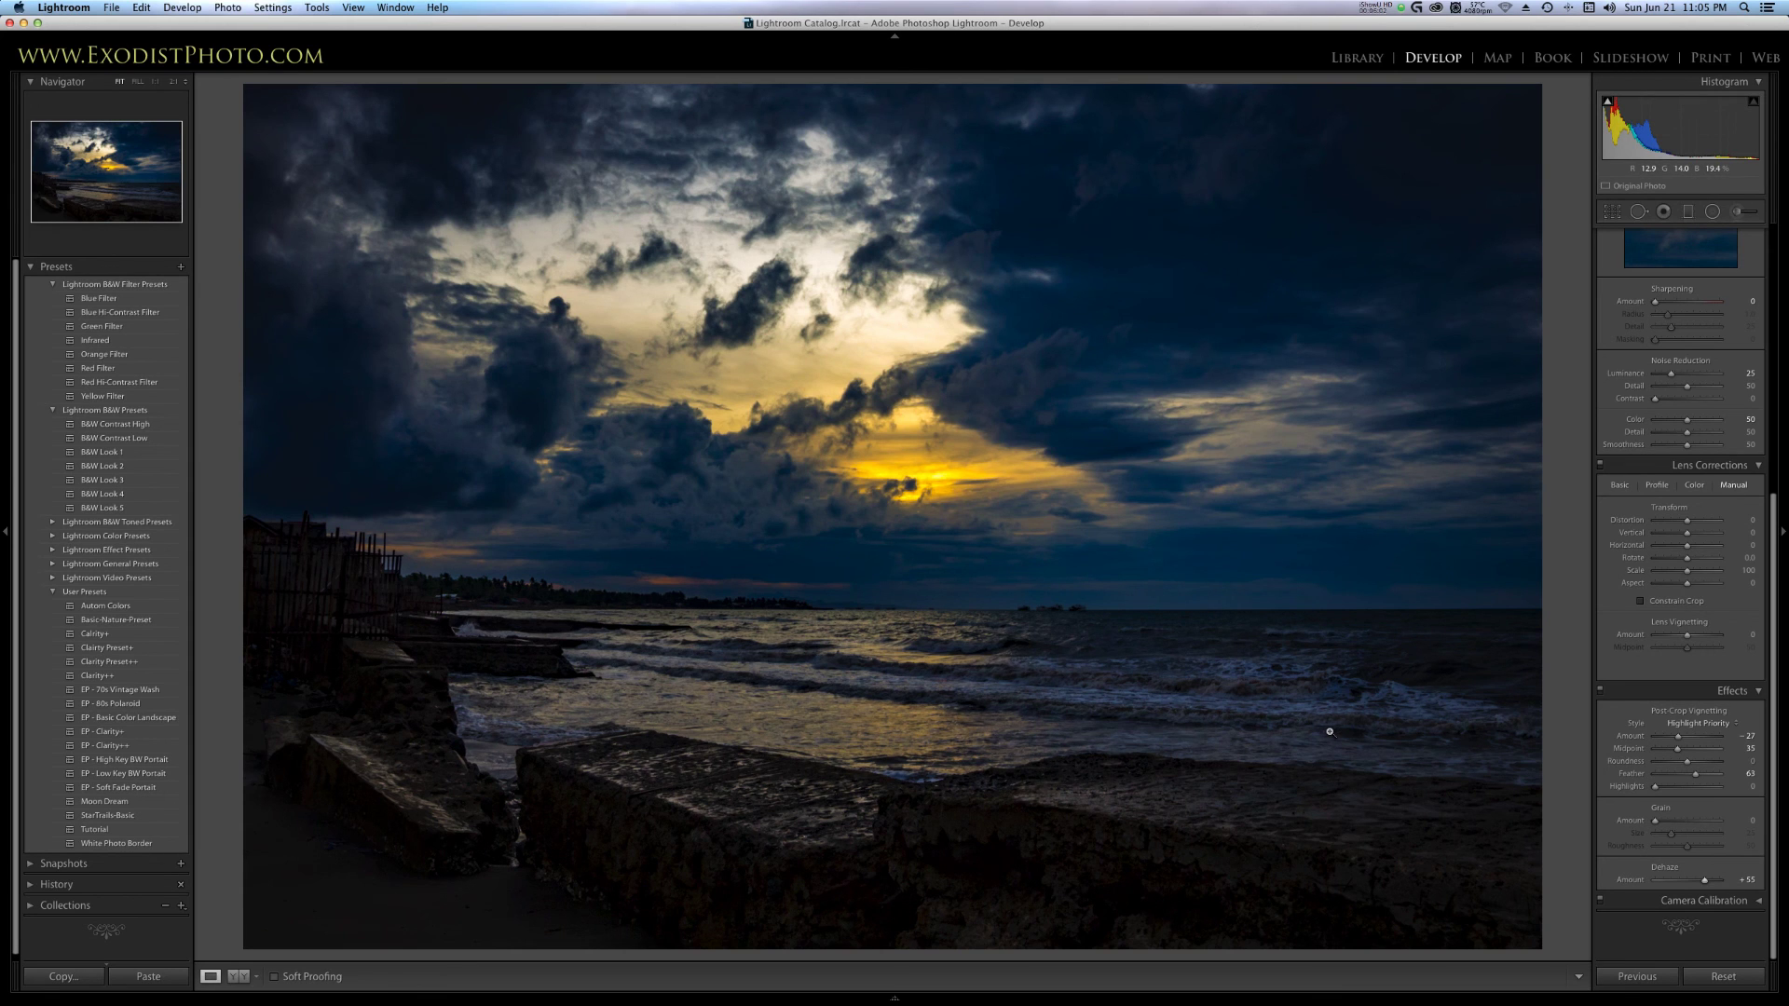
scroll(1722, 746, up, 5)
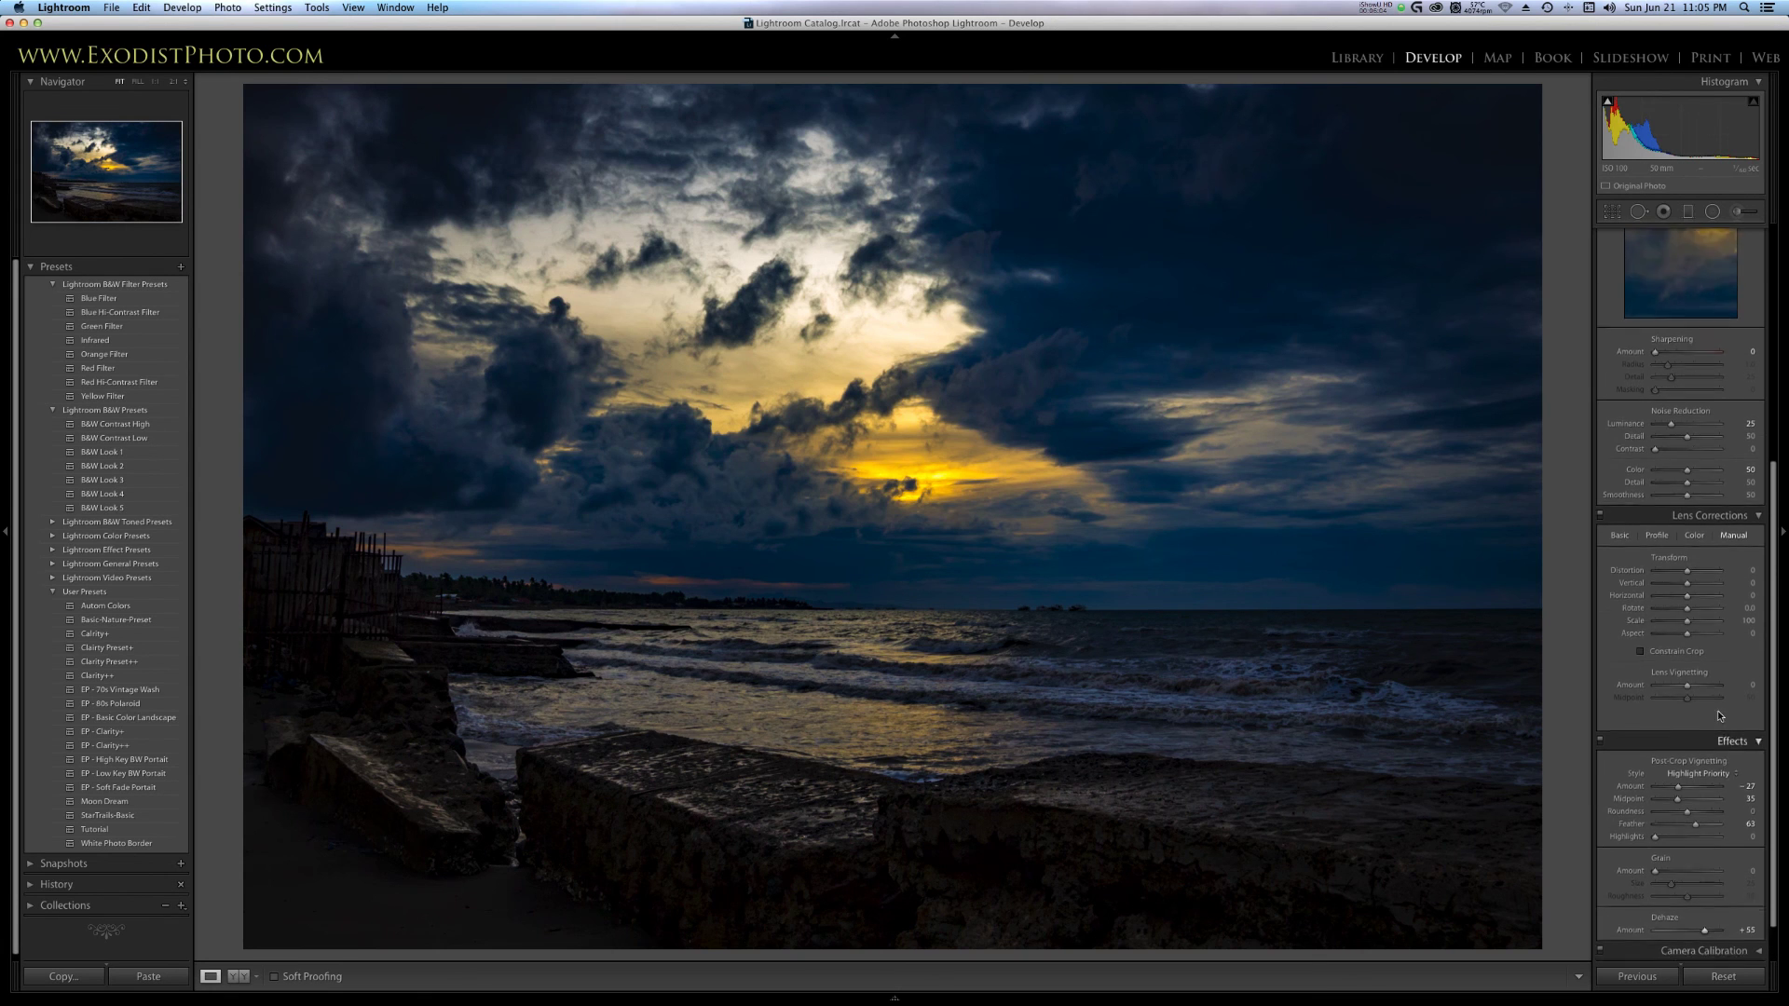
scroll(1719, 747, up, 3)
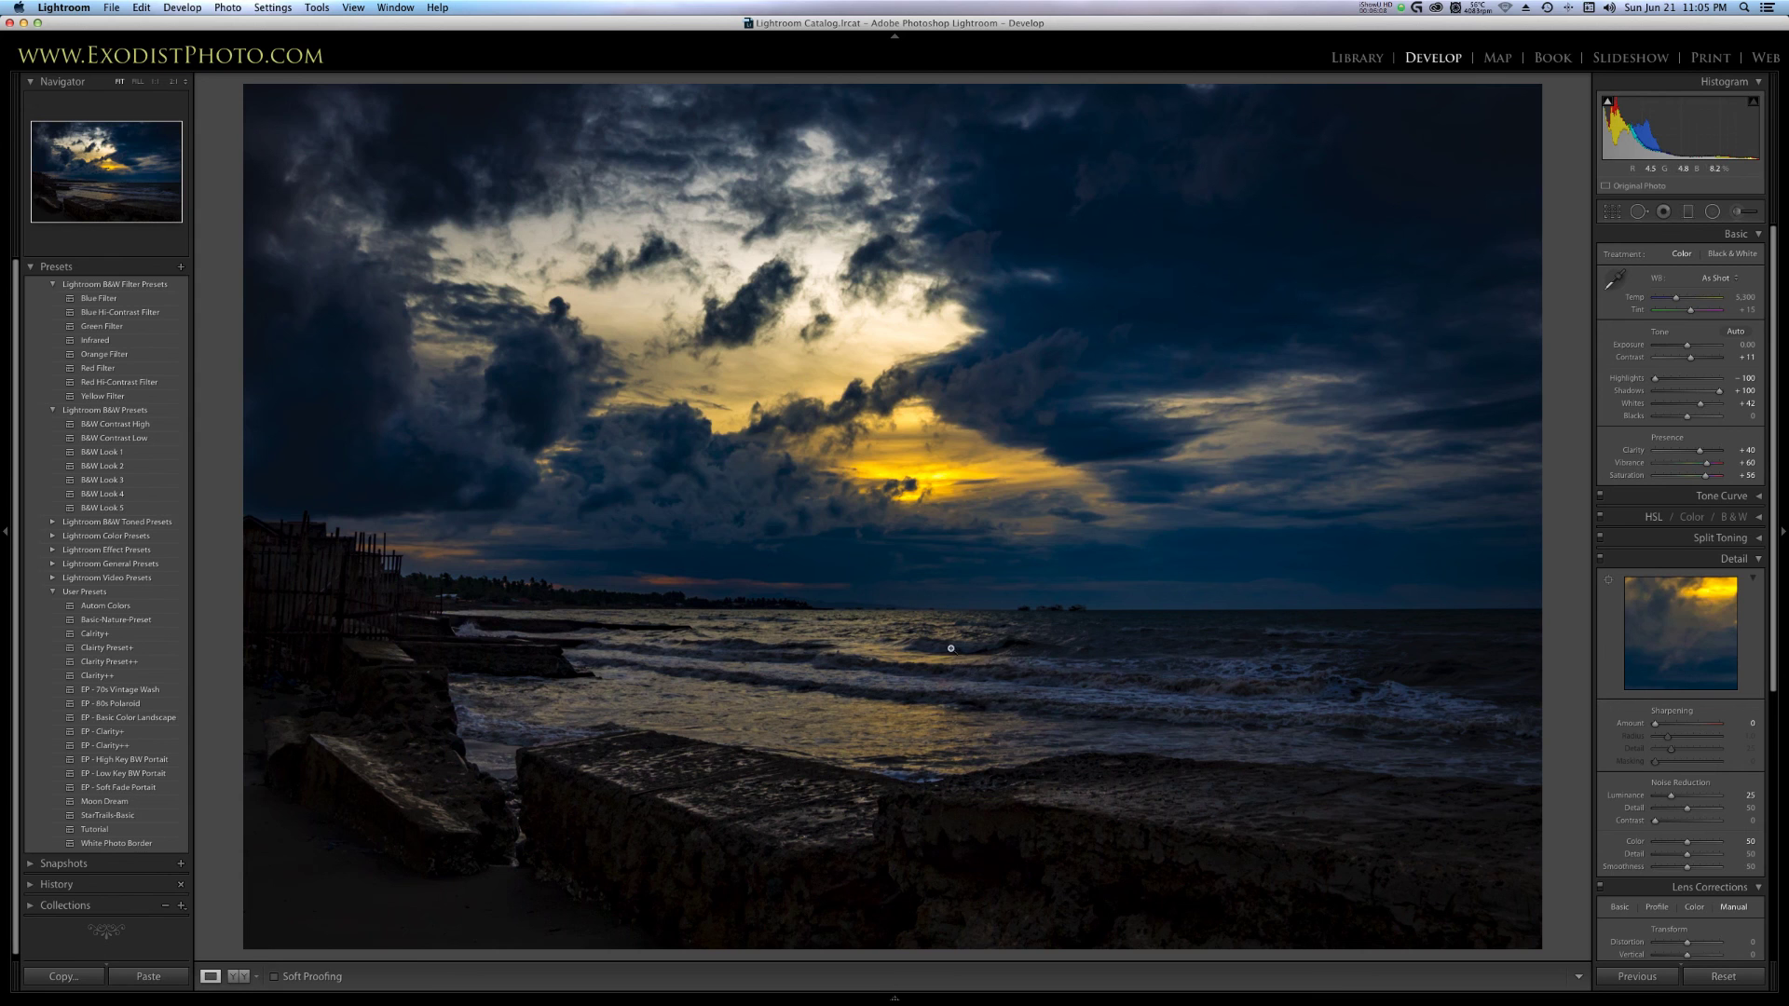
Add a wide elliptical radial filter over the sun's reflection on the water, and shift it slightly down.
click(1712, 212)
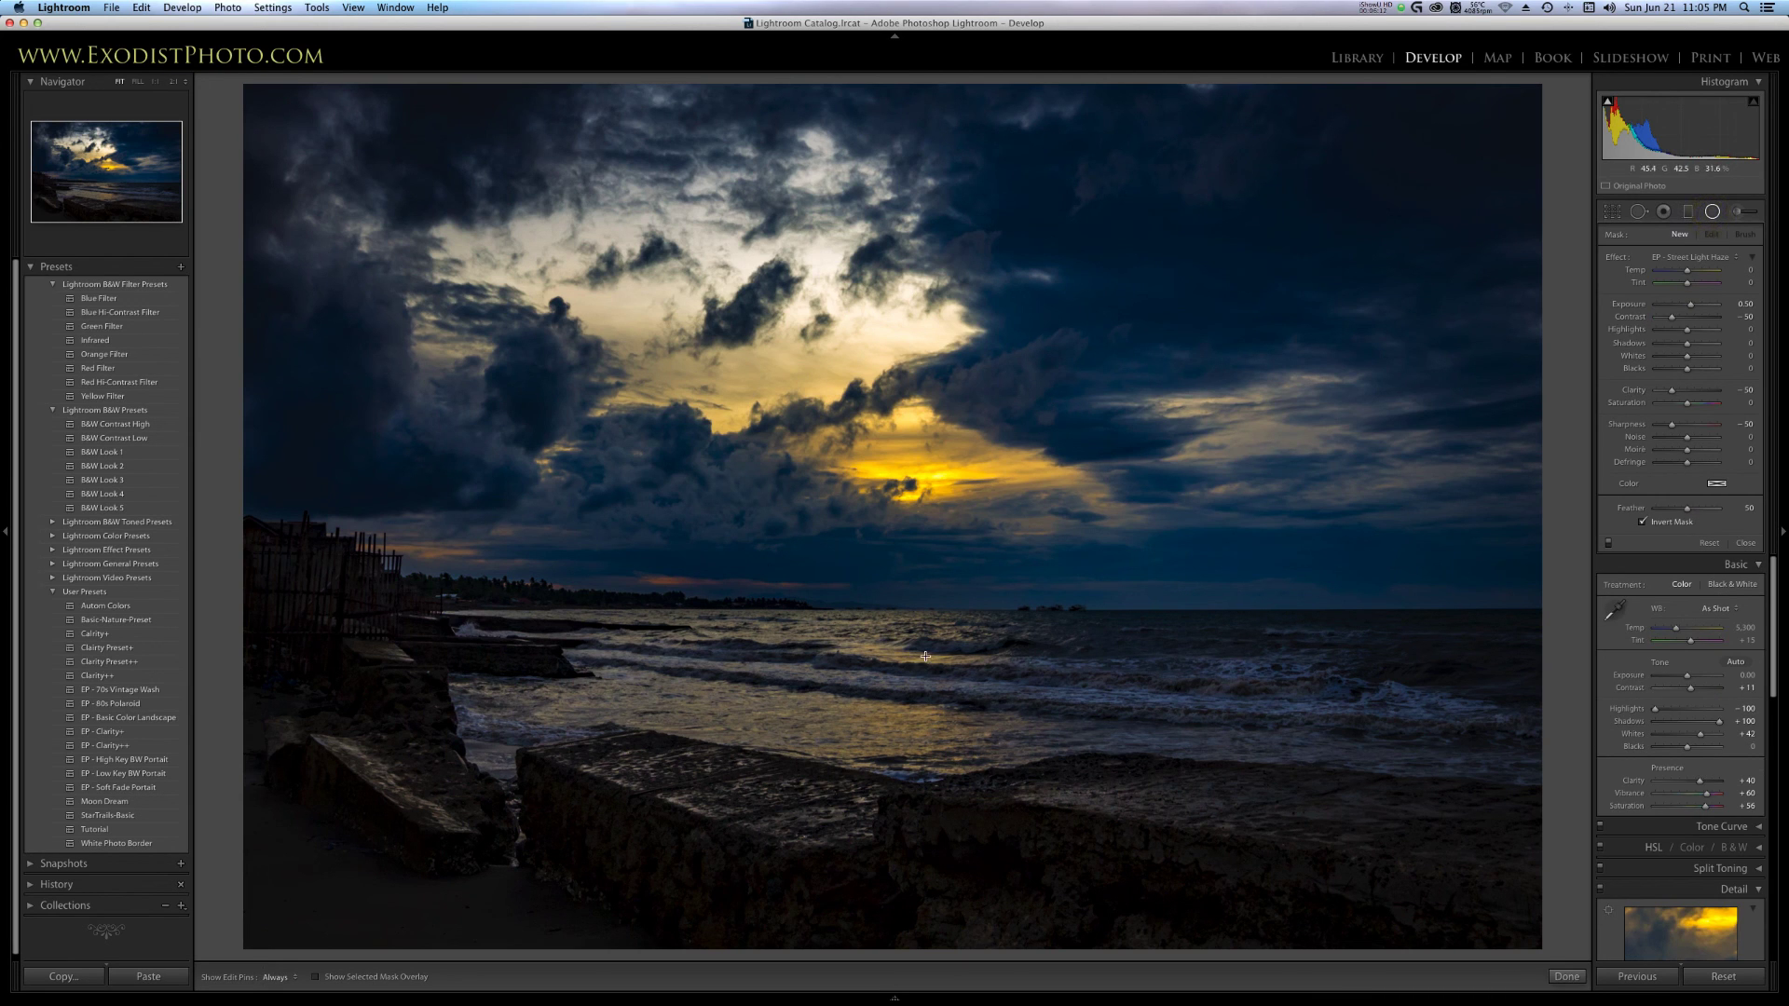
drag(923, 659, 1106, 728)
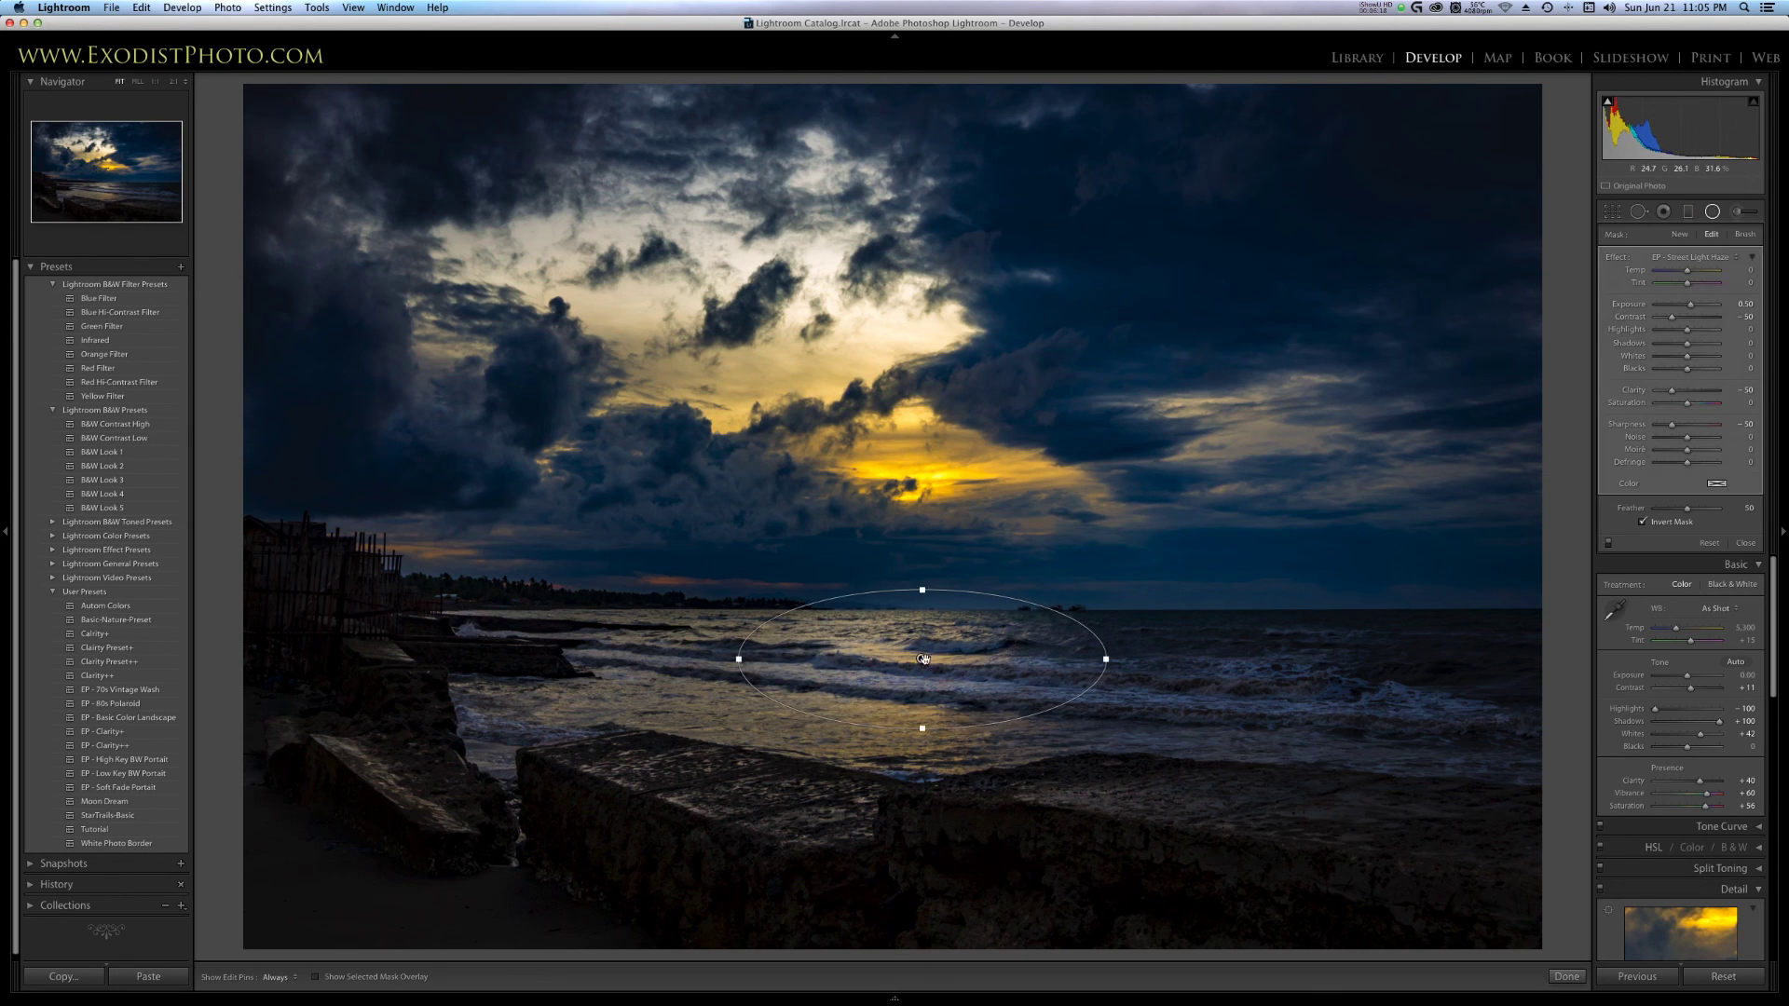
drag(919, 663, 918, 678)
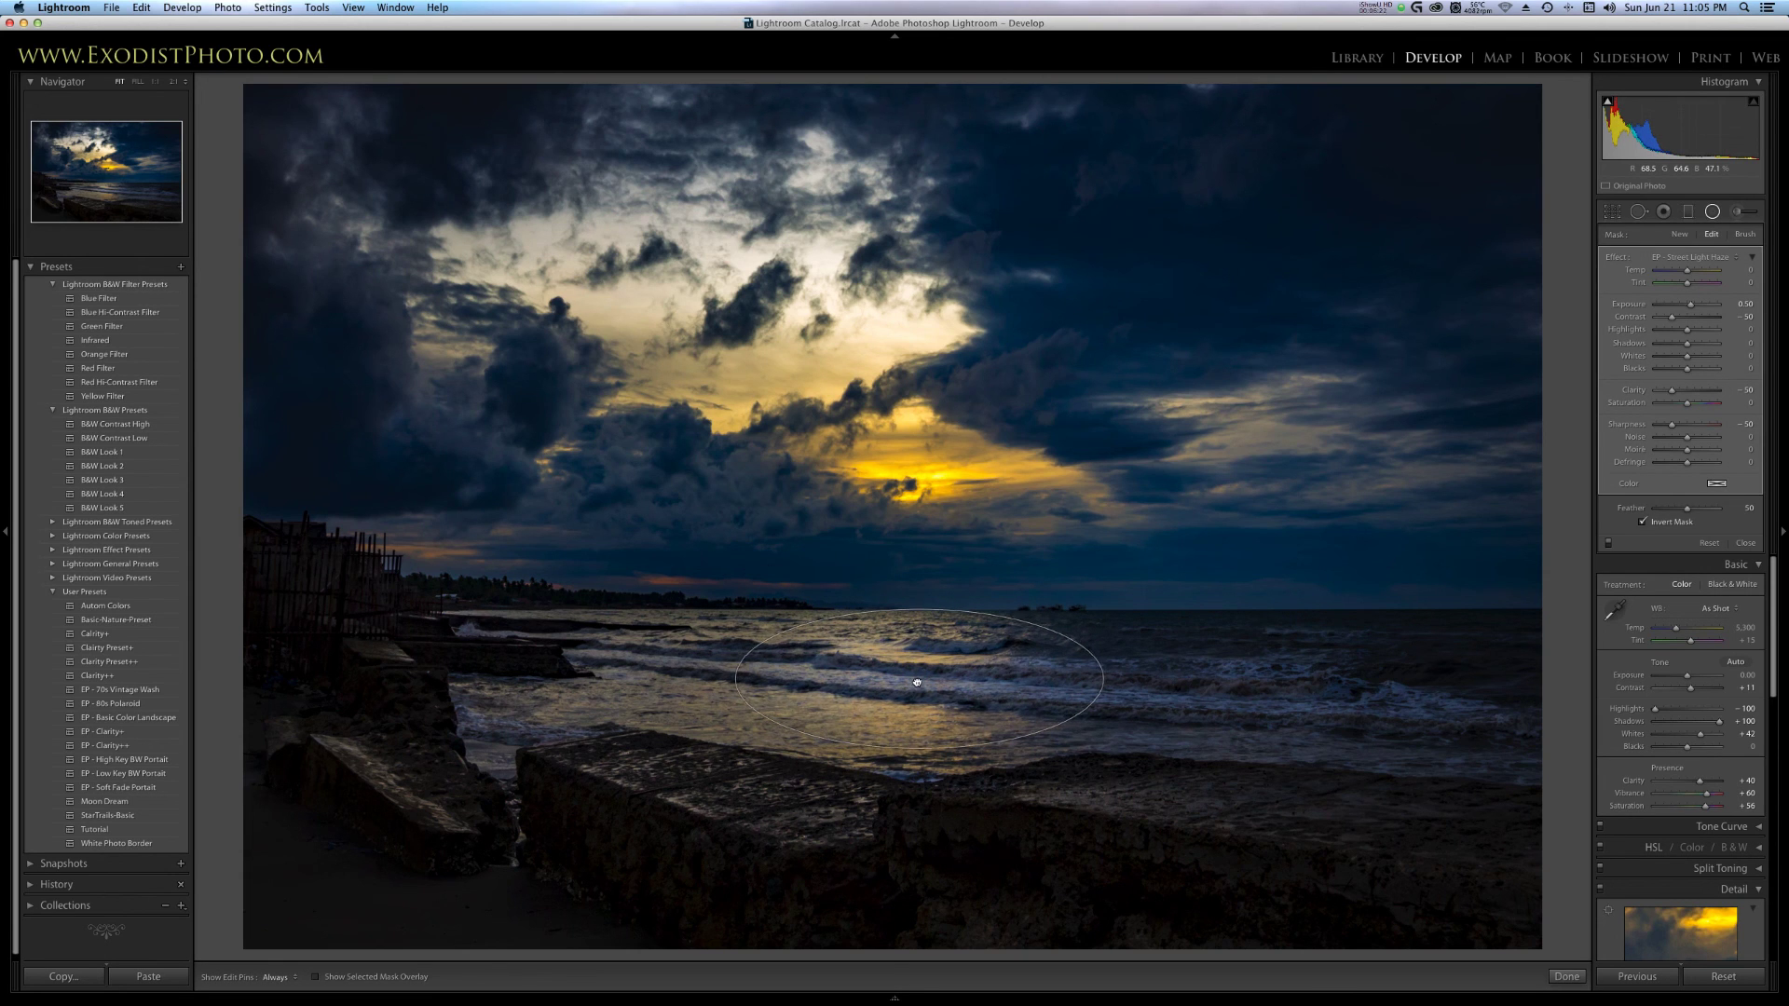
Reset the radial filter's Contrast, Clarity, Sharpness and Exposure to their defaults.
double_click(1630, 317)
double_click(1635, 390)
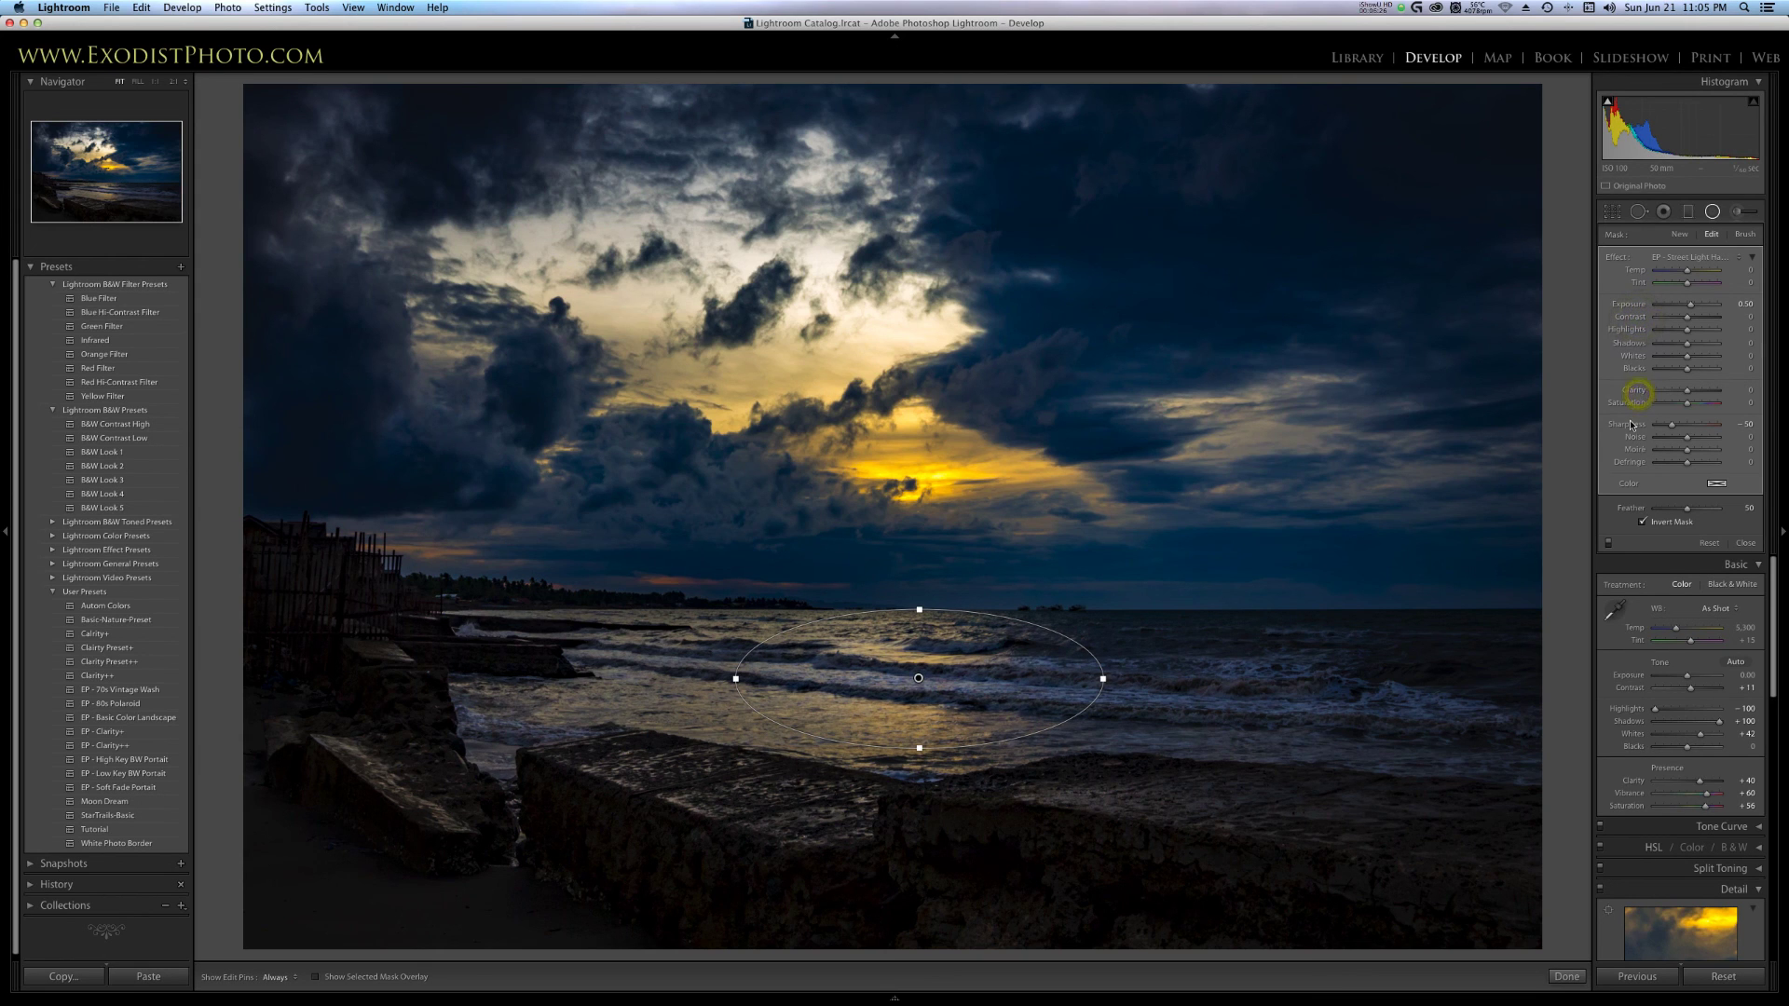
double_click(1627, 424)
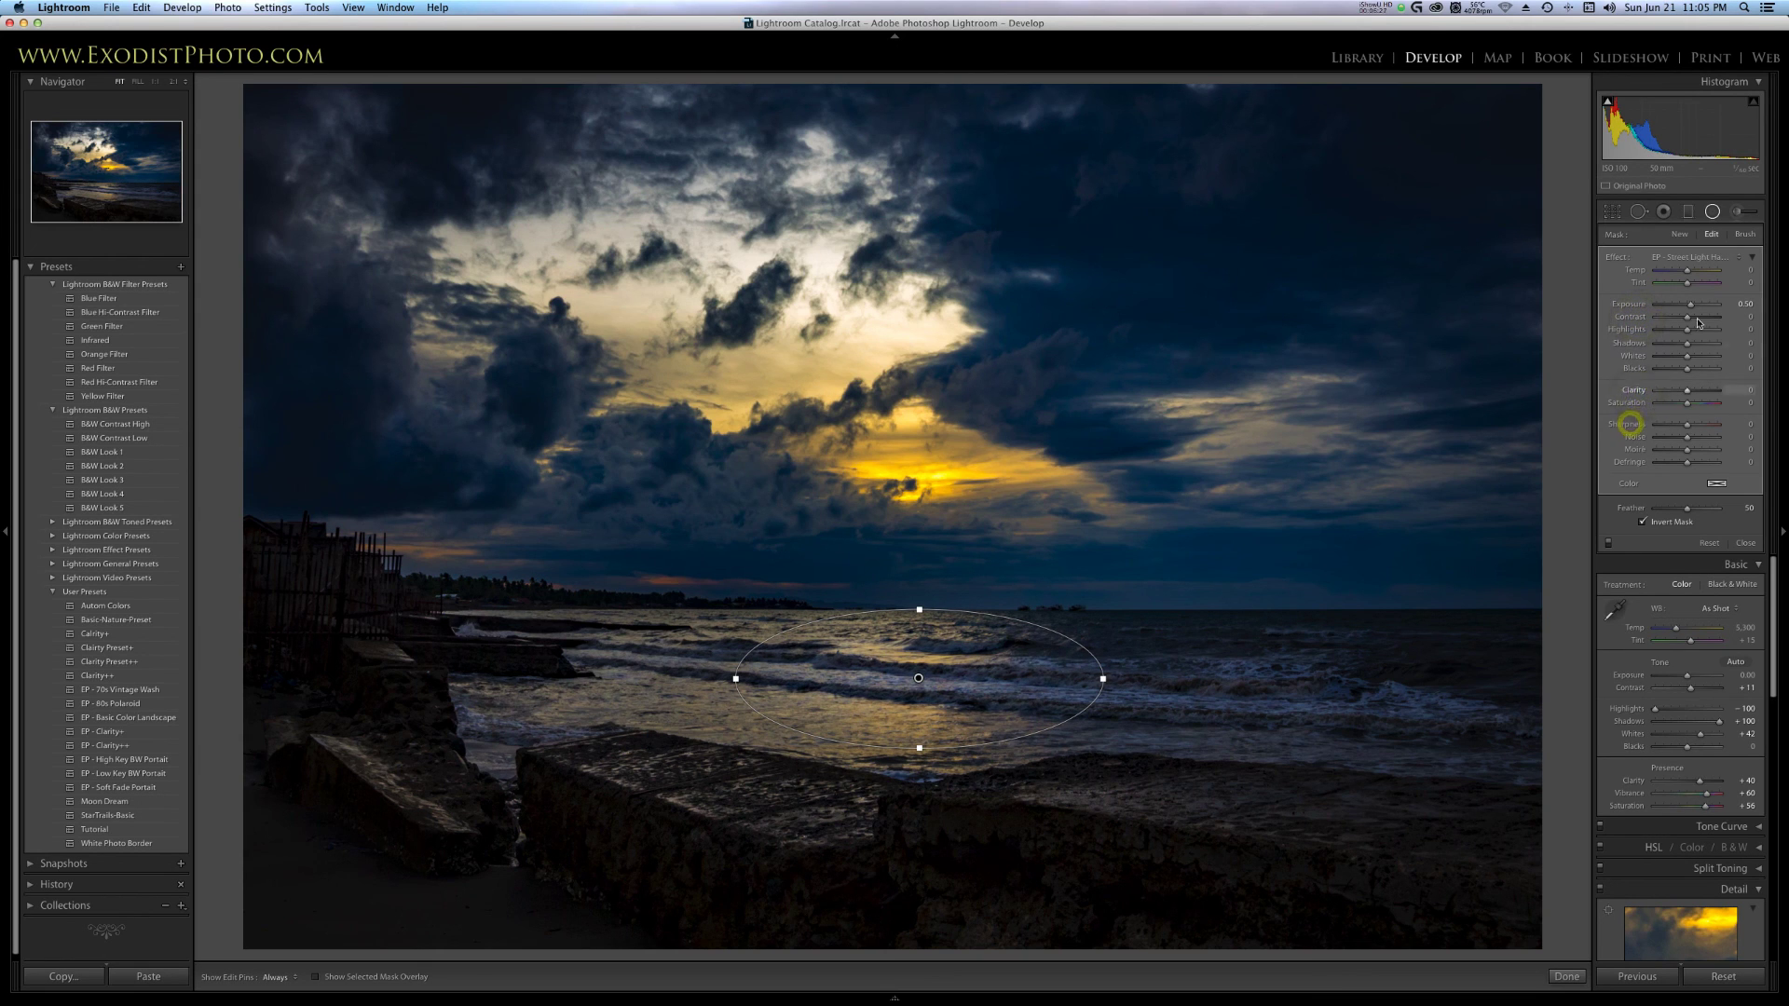
double_click(1629, 305)
Apply the Dodge (Lighten) effect to the radial filter and raise its exposure to 0.50.
click(1693, 259)
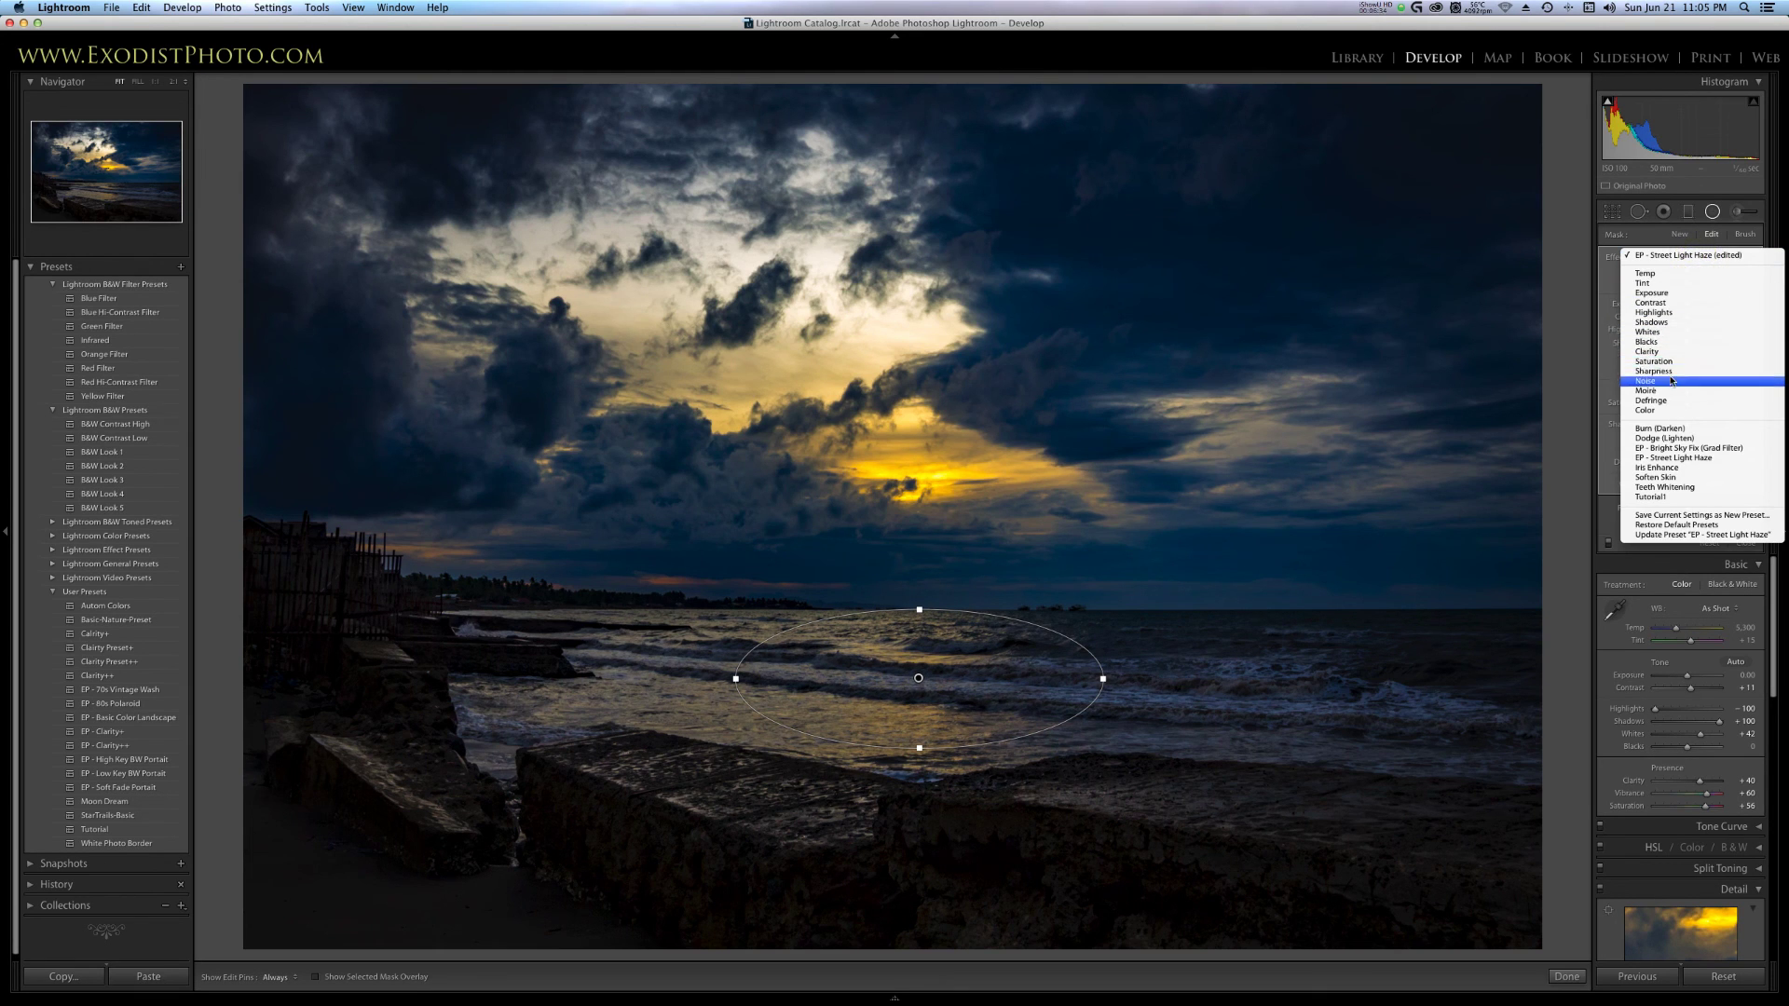
click(1677, 438)
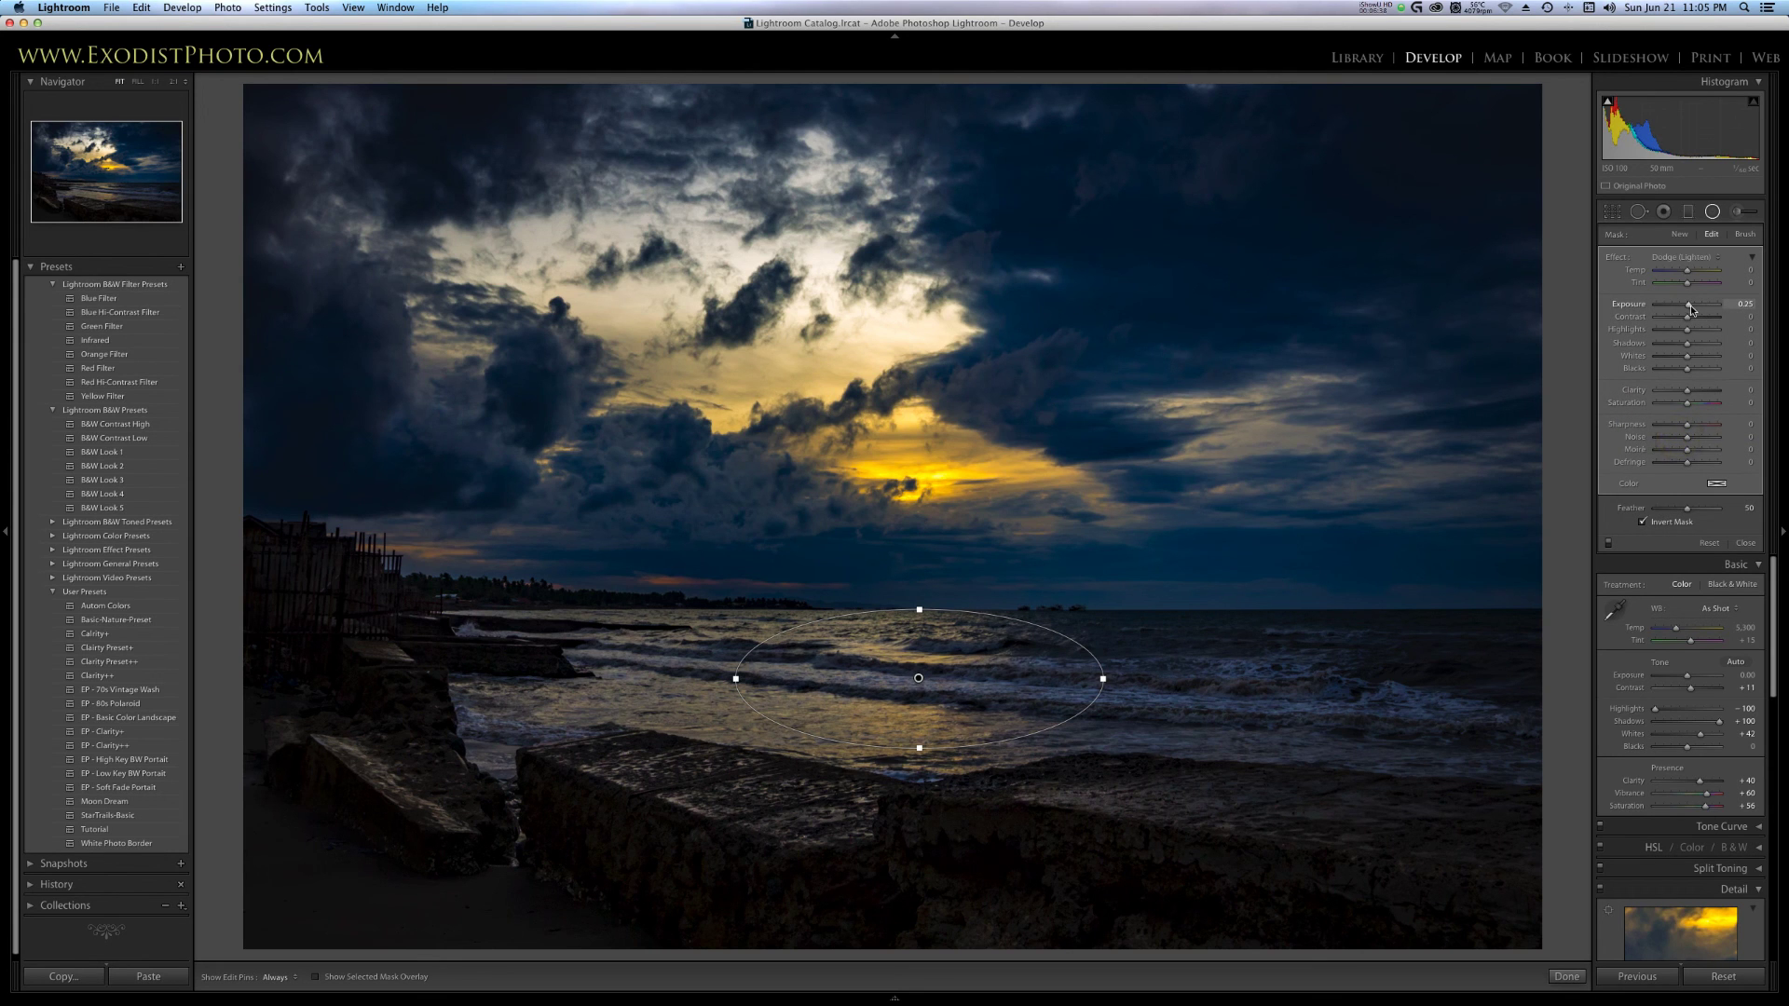
drag(1691, 310, 1693, 310)
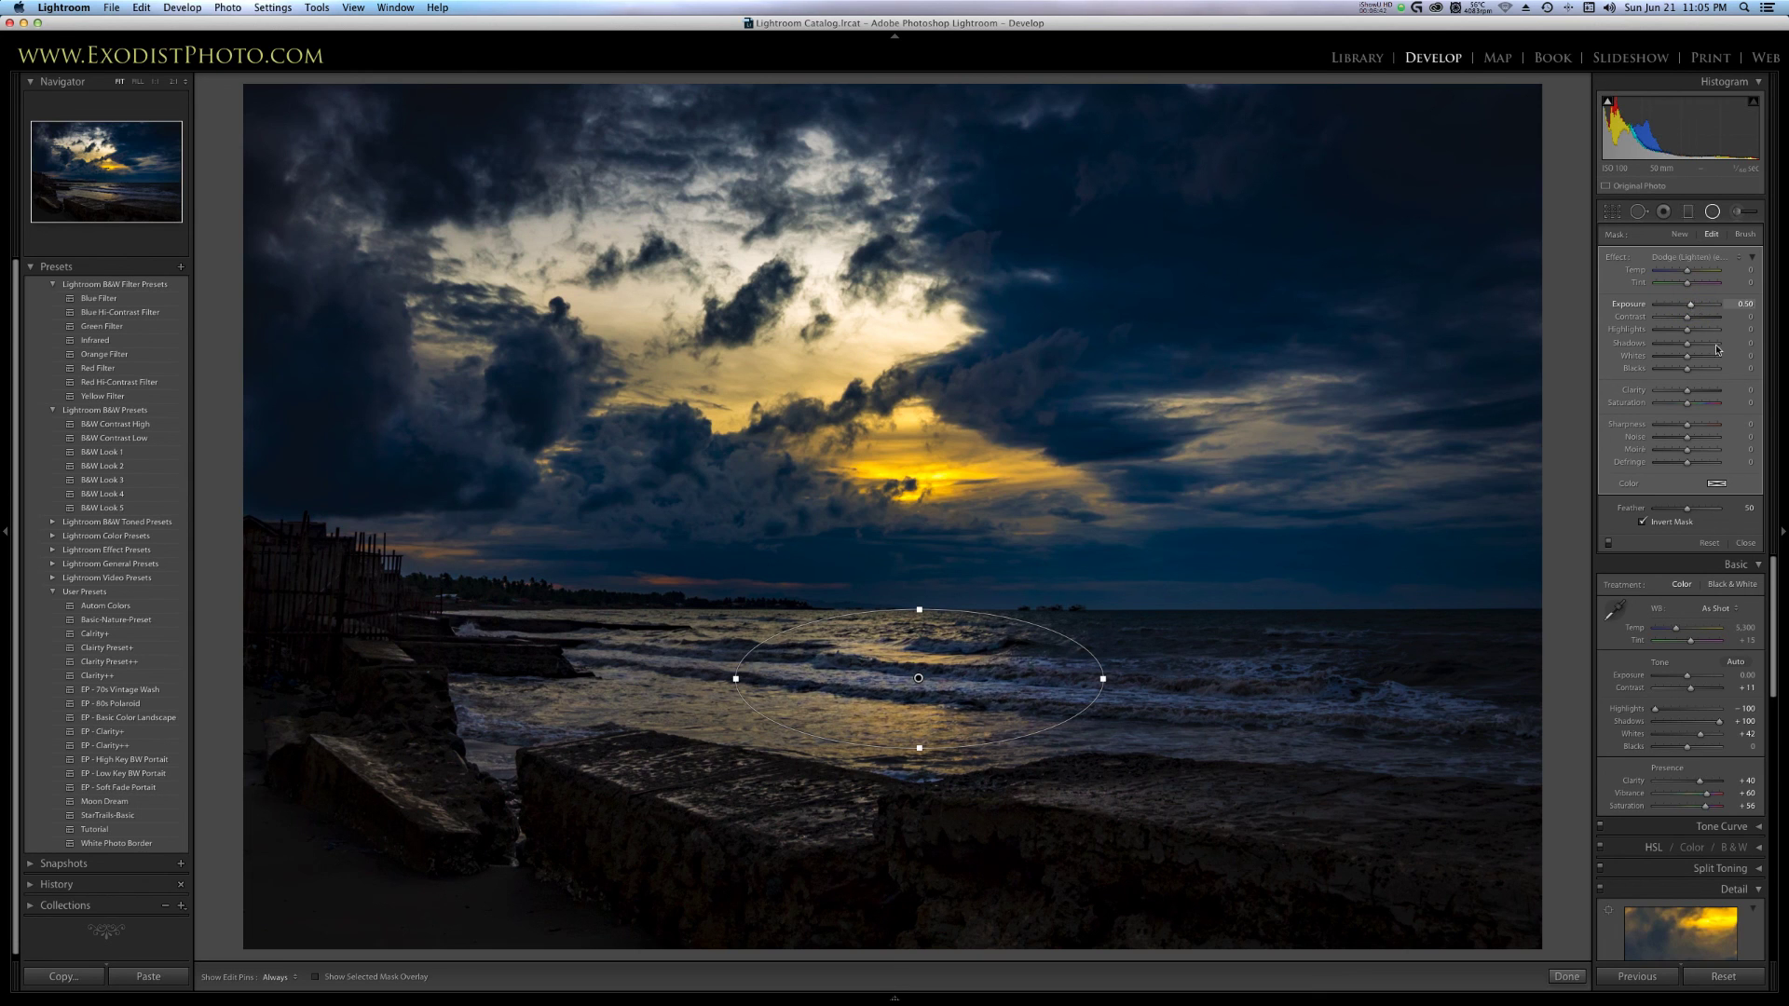
Give the radial filter a warm golden-yellow color tint, adjusting its hue and saturation.
click(1716, 485)
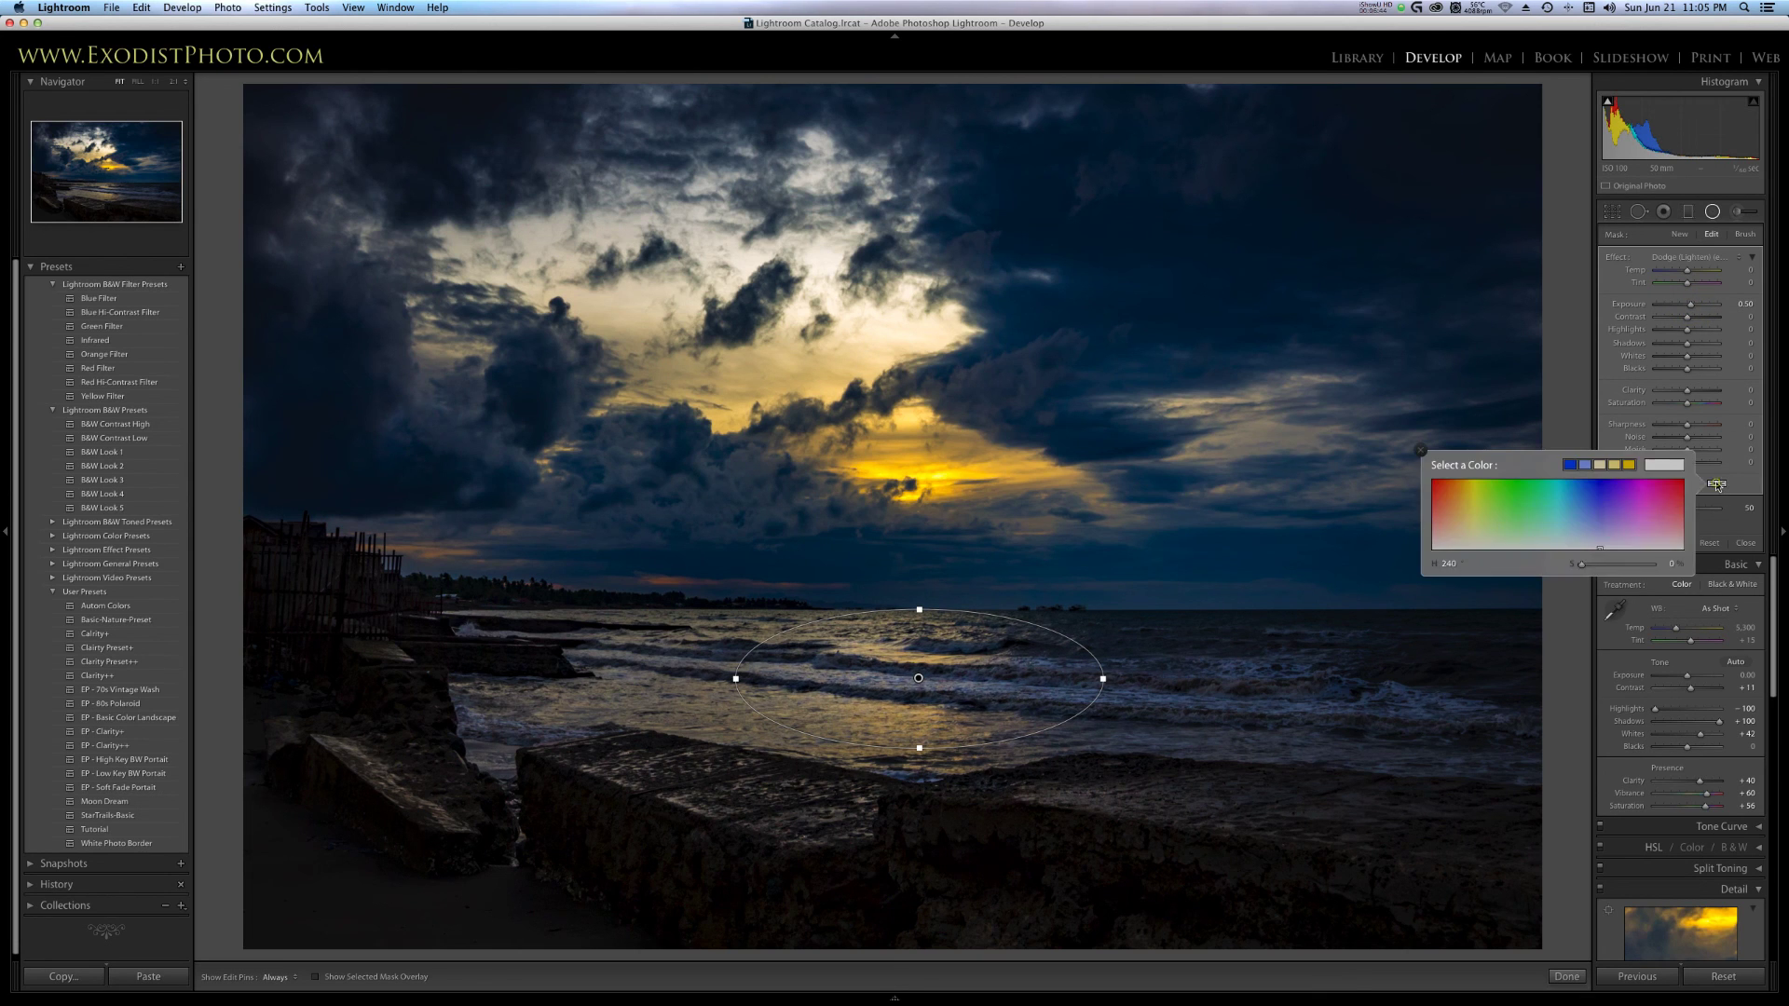
click(1473, 517)
drag(1473, 517, 1469, 517)
drag(1615, 570, 1618, 568)
click(1419, 451)
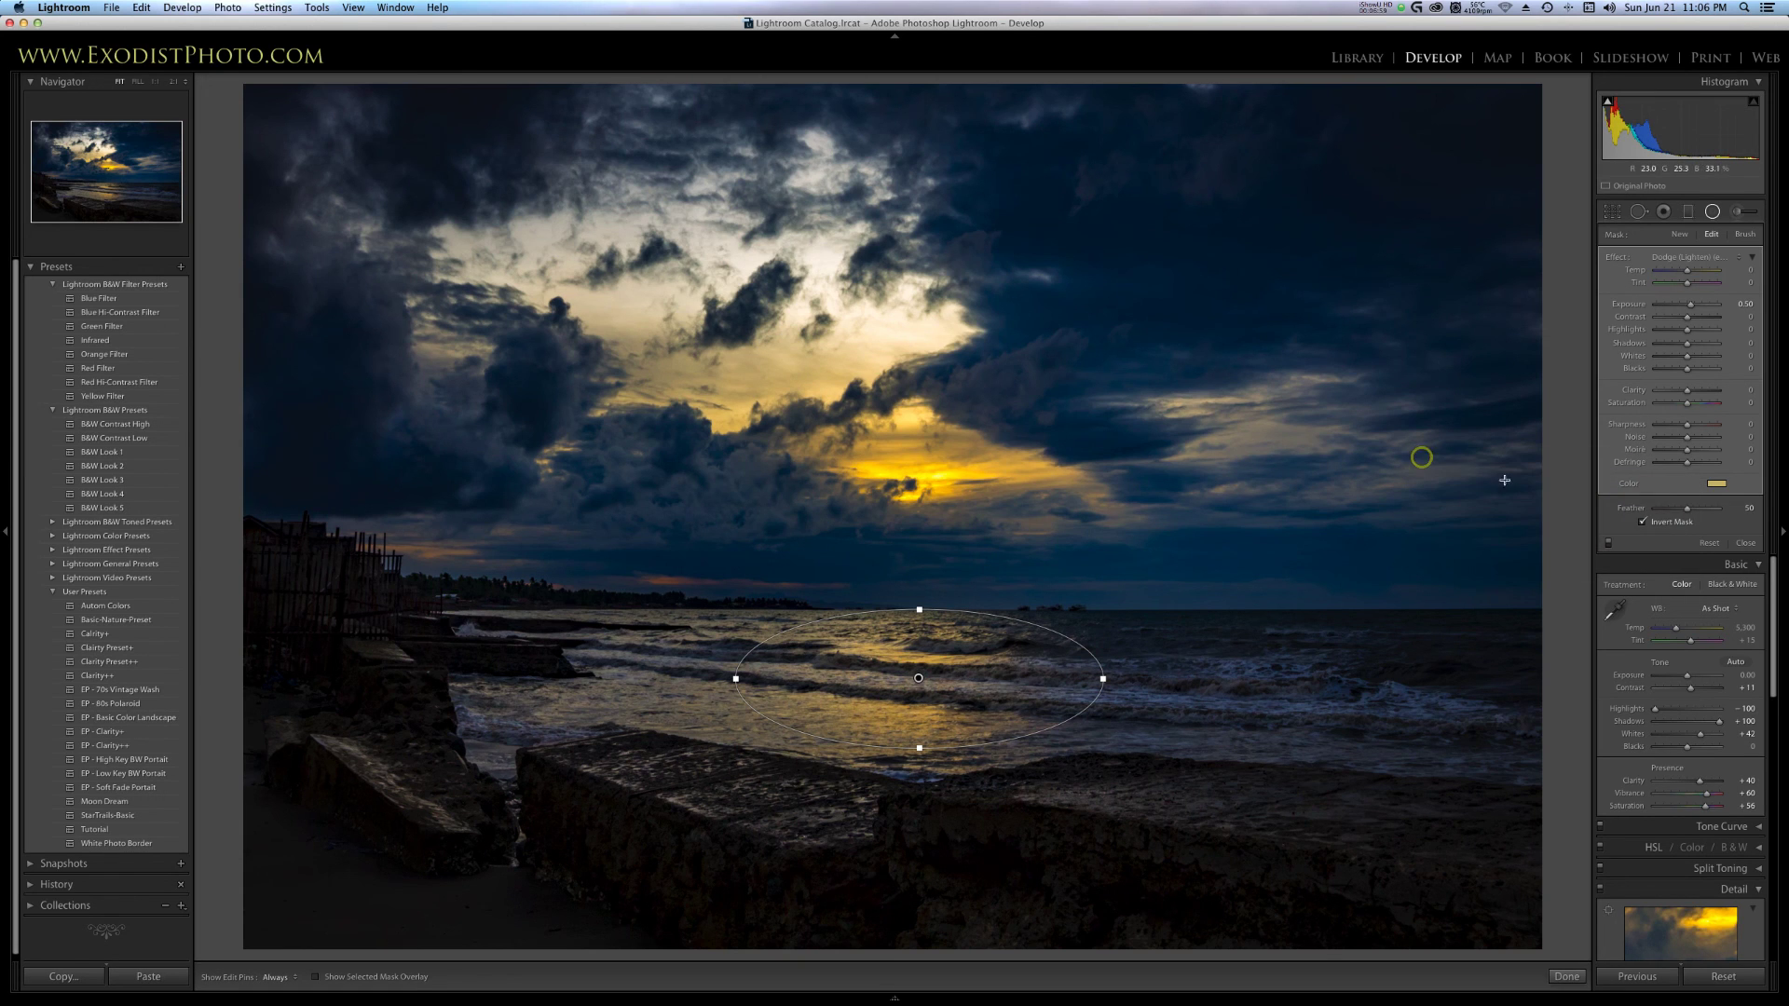
Preview the radial filter with Invert Mask off, turn the inversion back on, and finish the filter.
click(1643, 524)
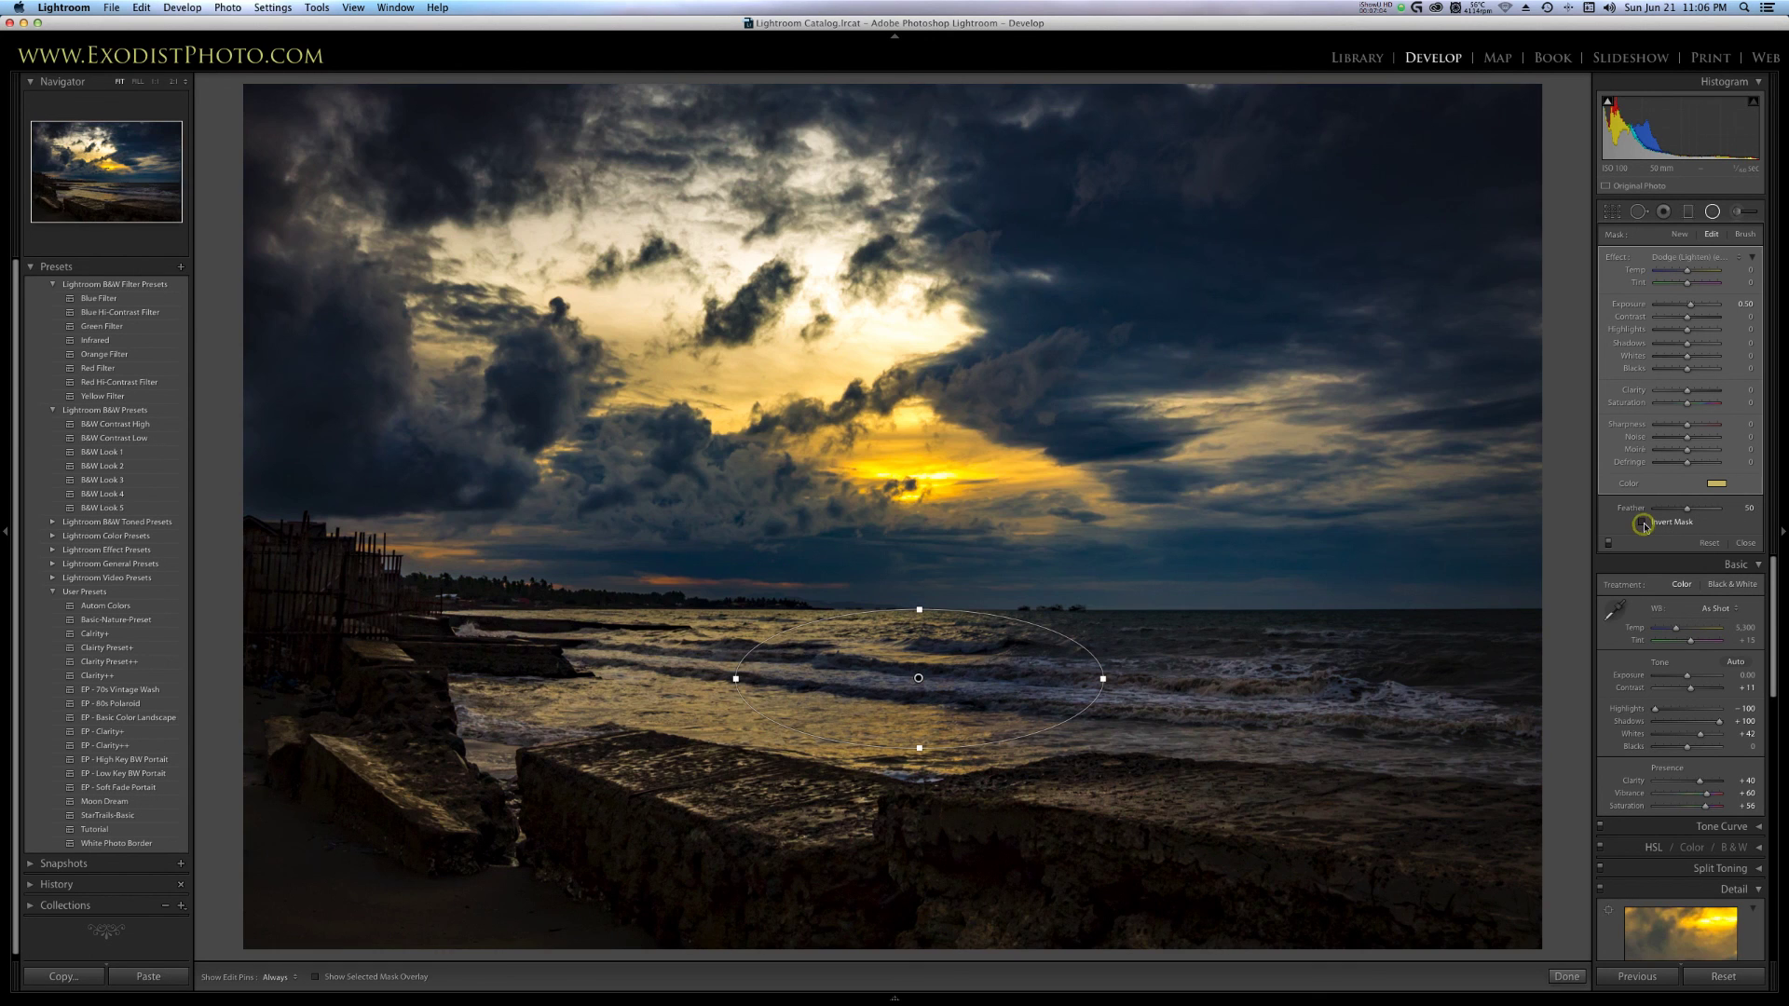
click(1644, 524)
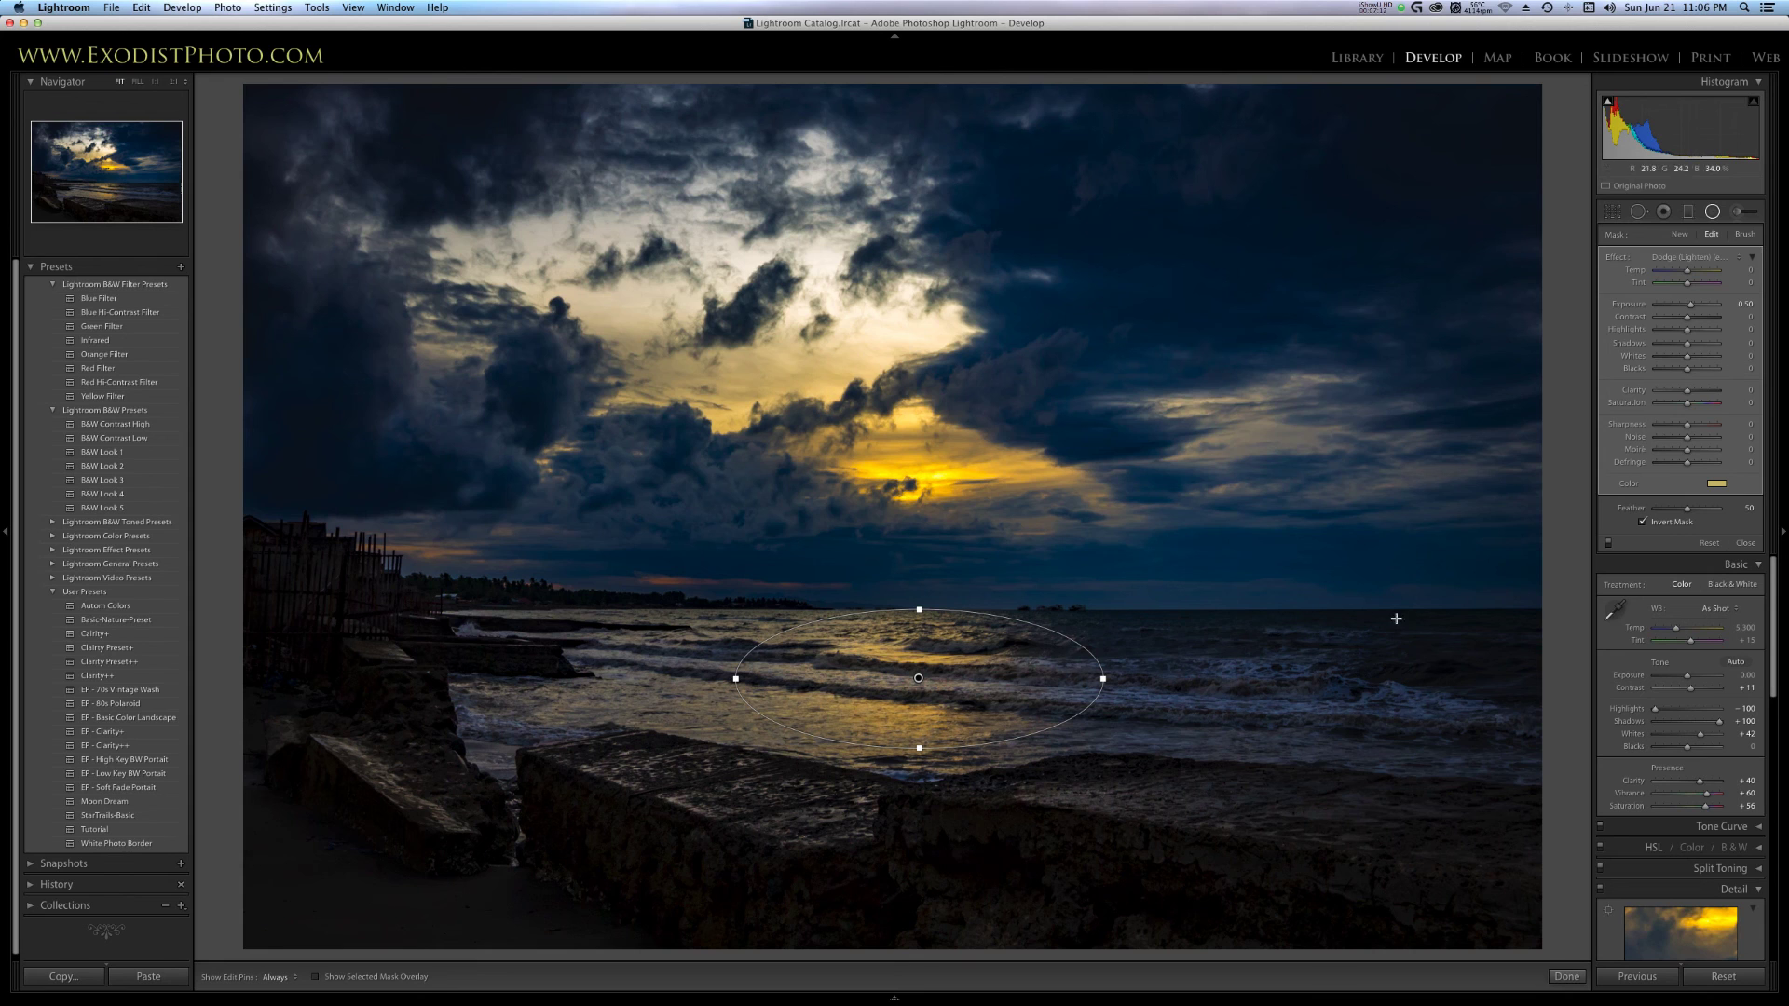
click(1568, 977)
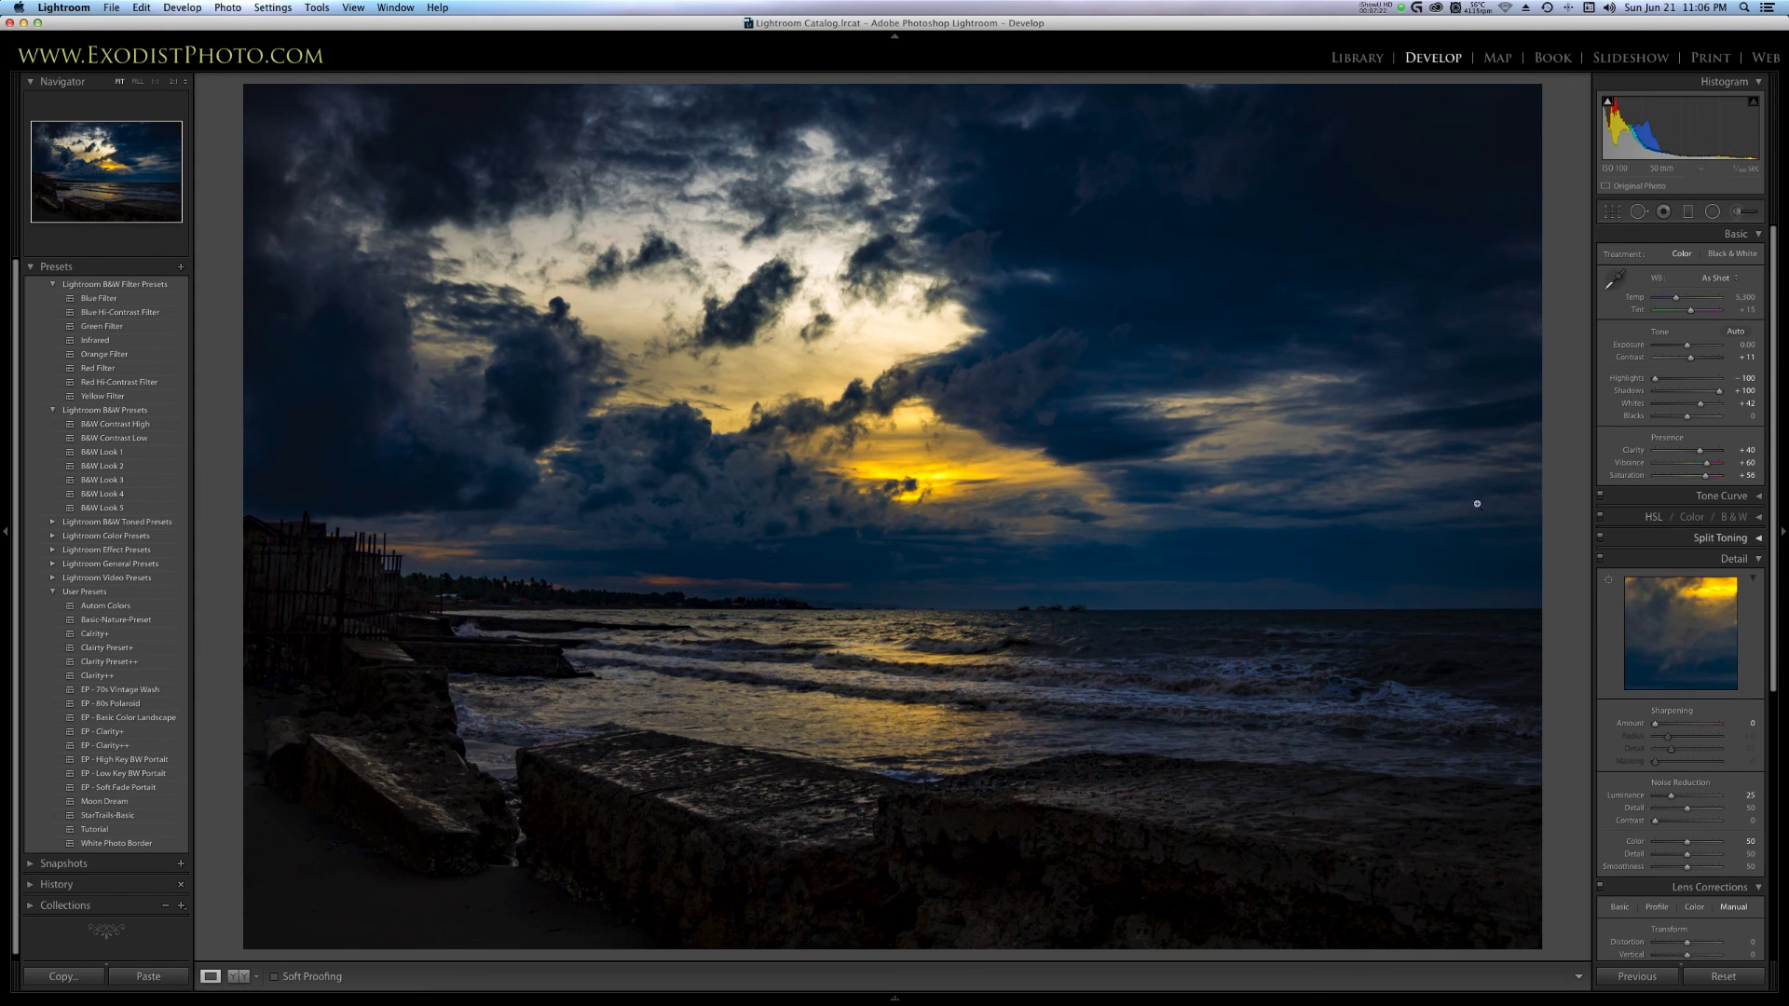
View the edited frame alongside the collection's other frames in the grid, and reopen it for developing.
click(1358, 58)
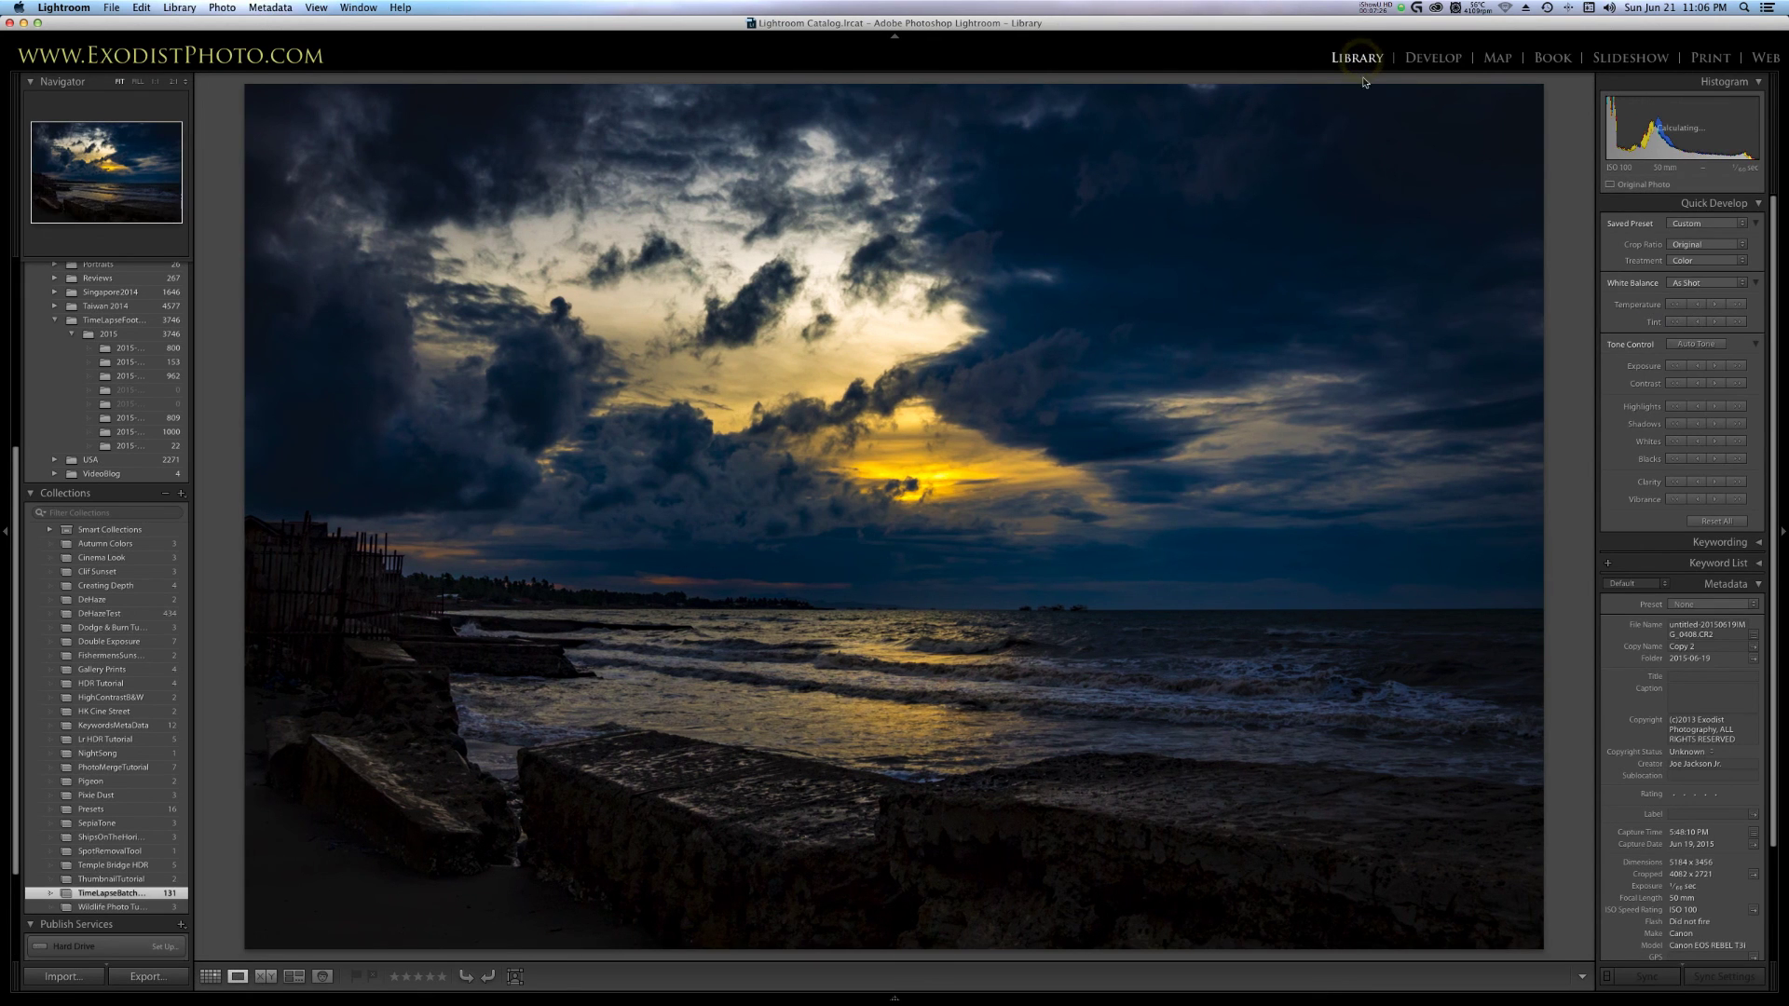
key(g)
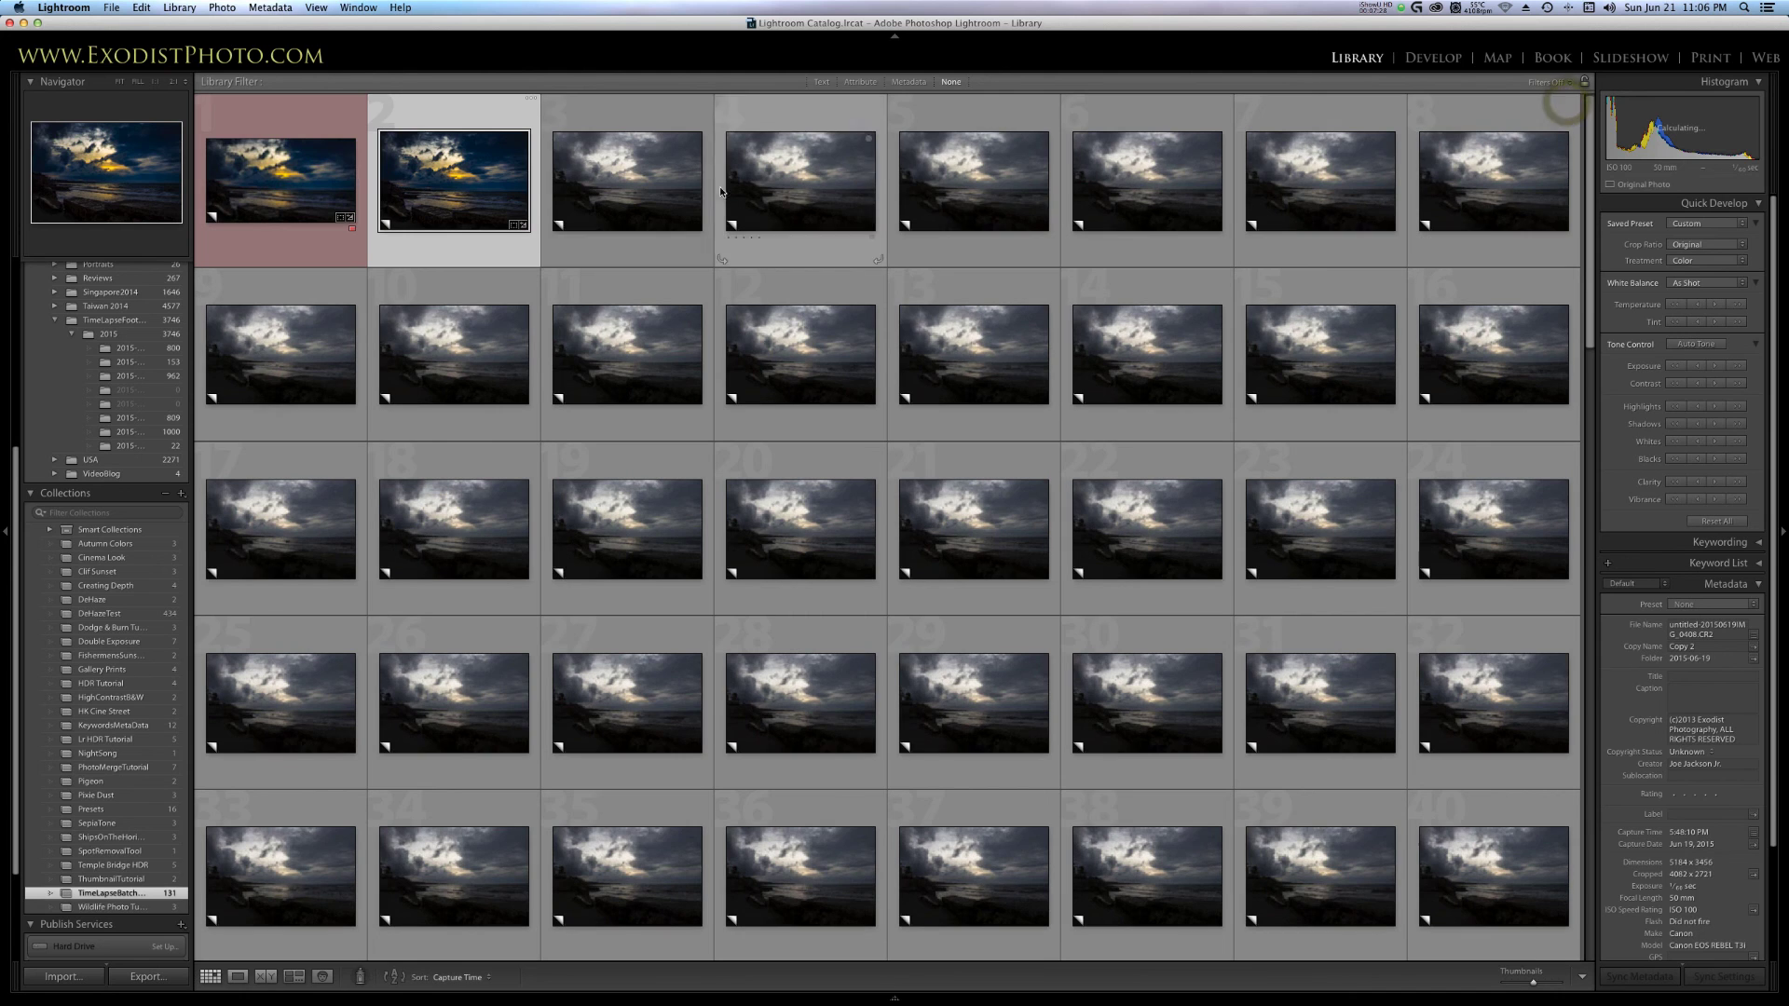
double_click(470, 173)
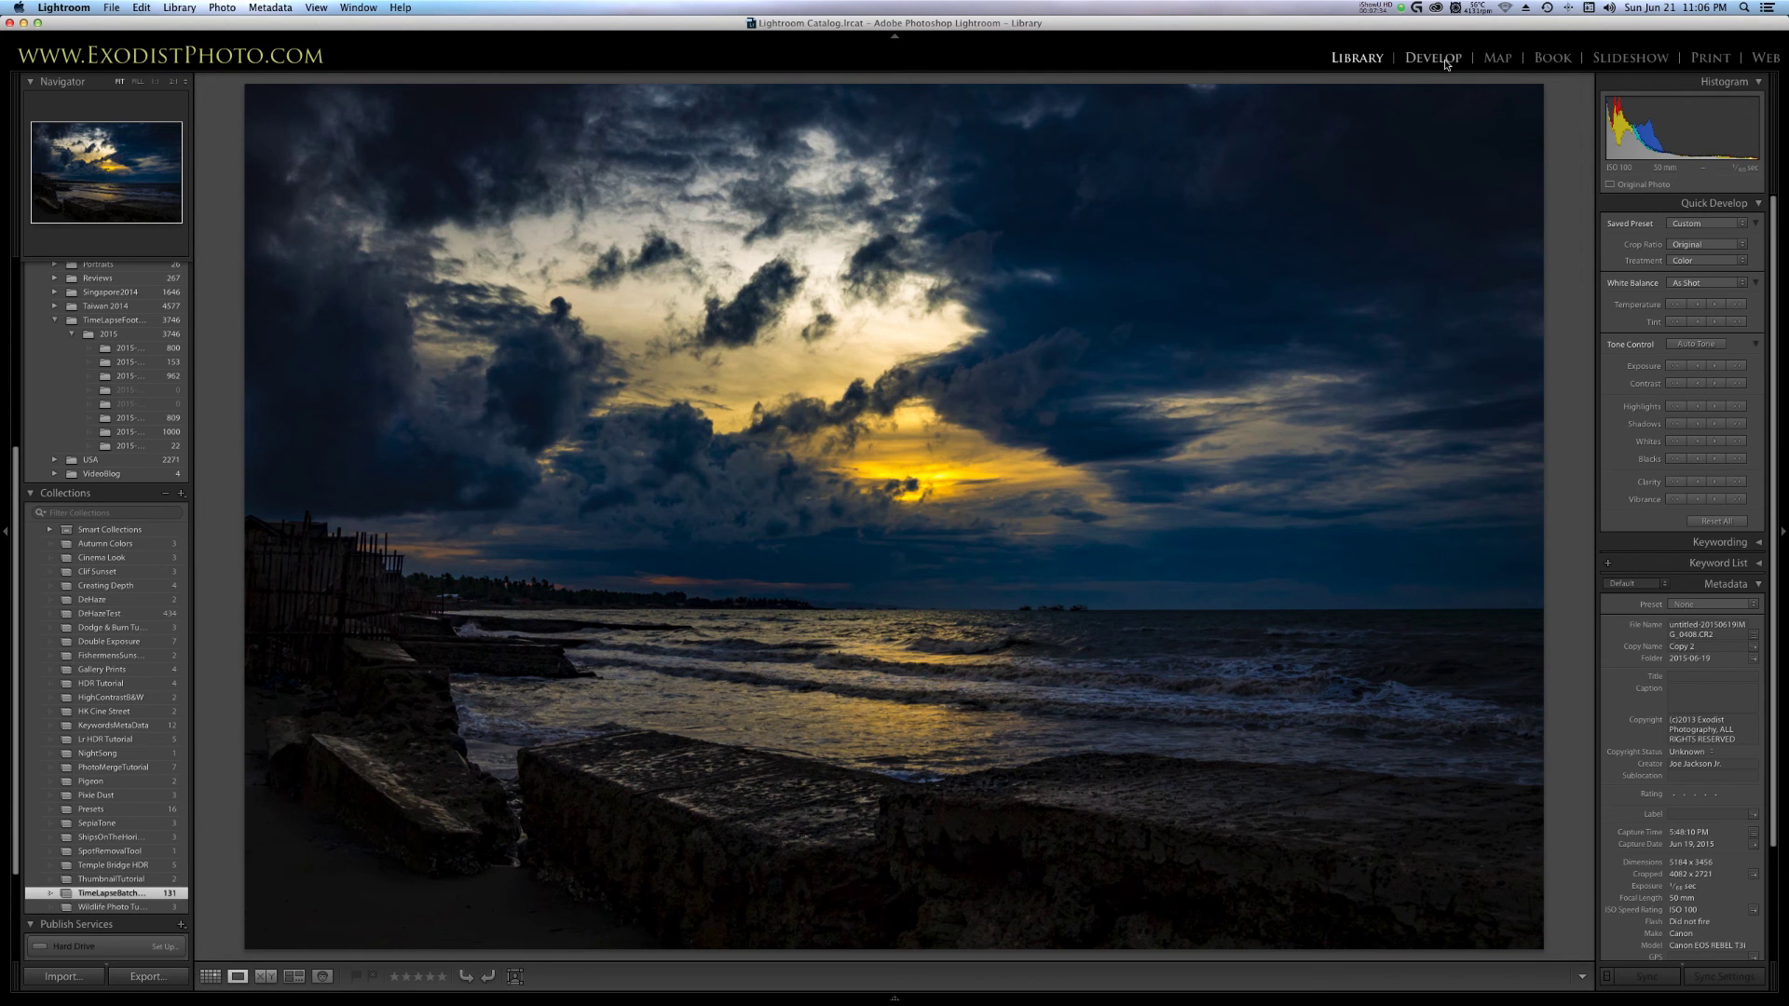
click(1443, 61)
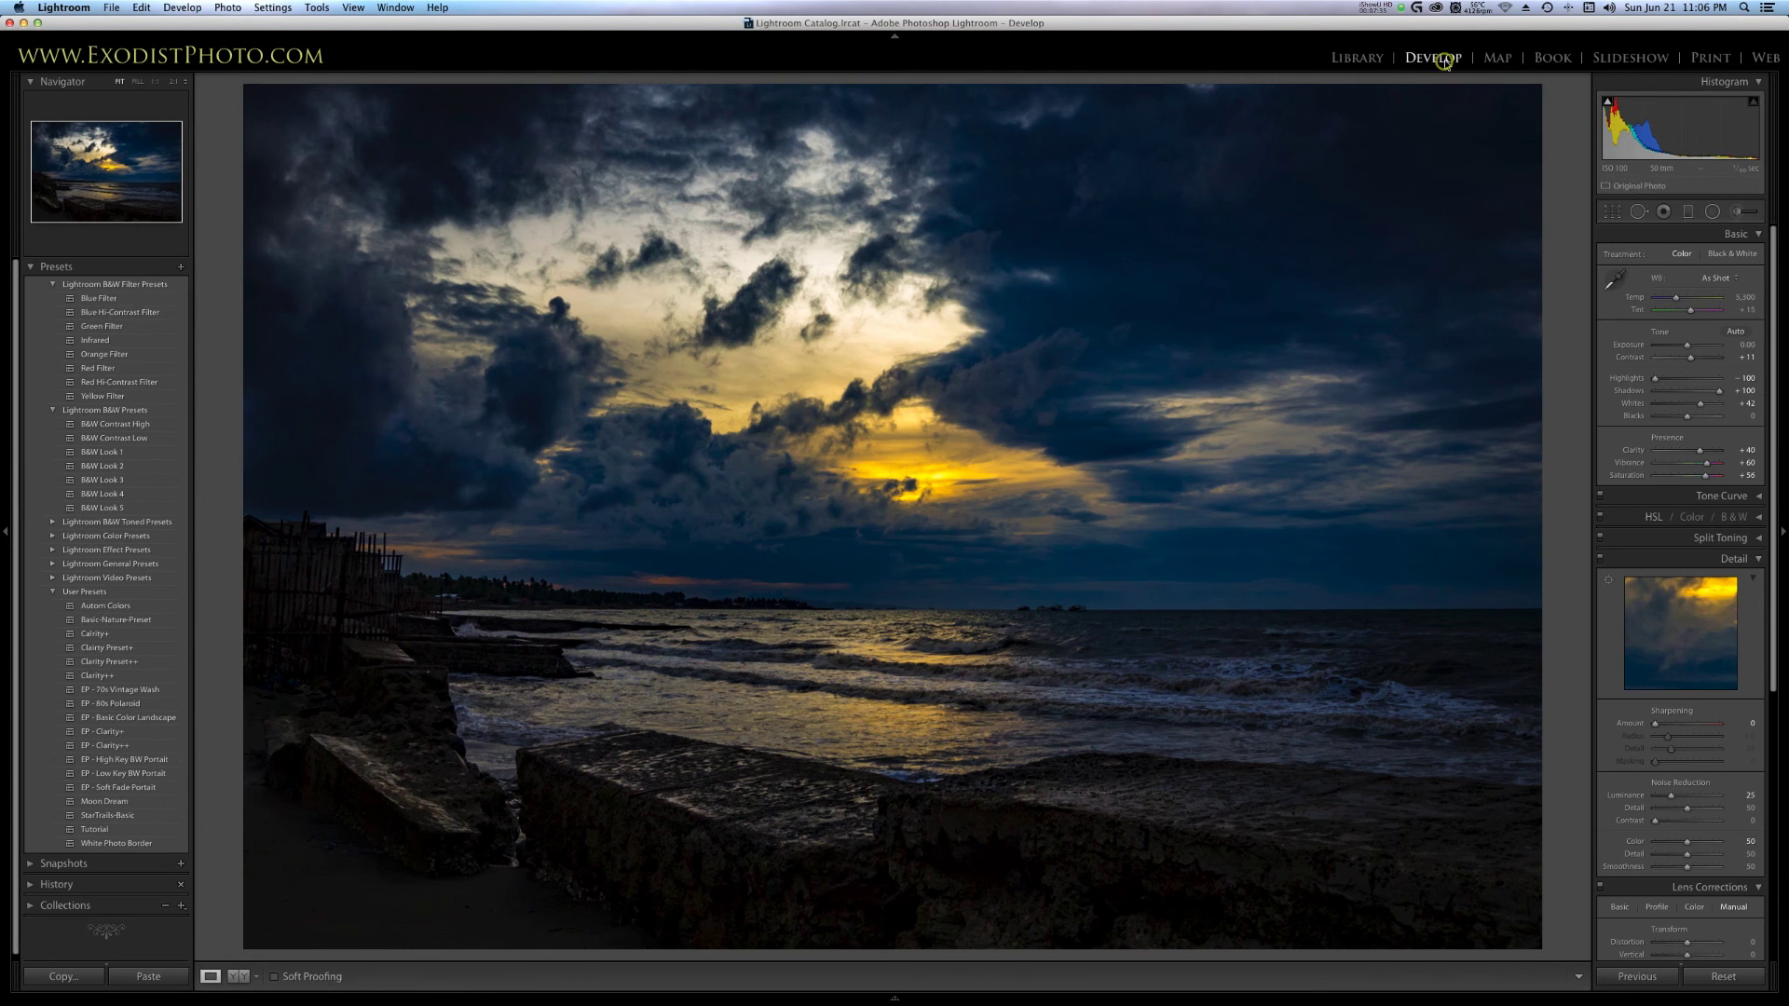
Crop the frame to a 16 x 9 aspect ratio, keeping the current straightening angle.
click(1613, 212)
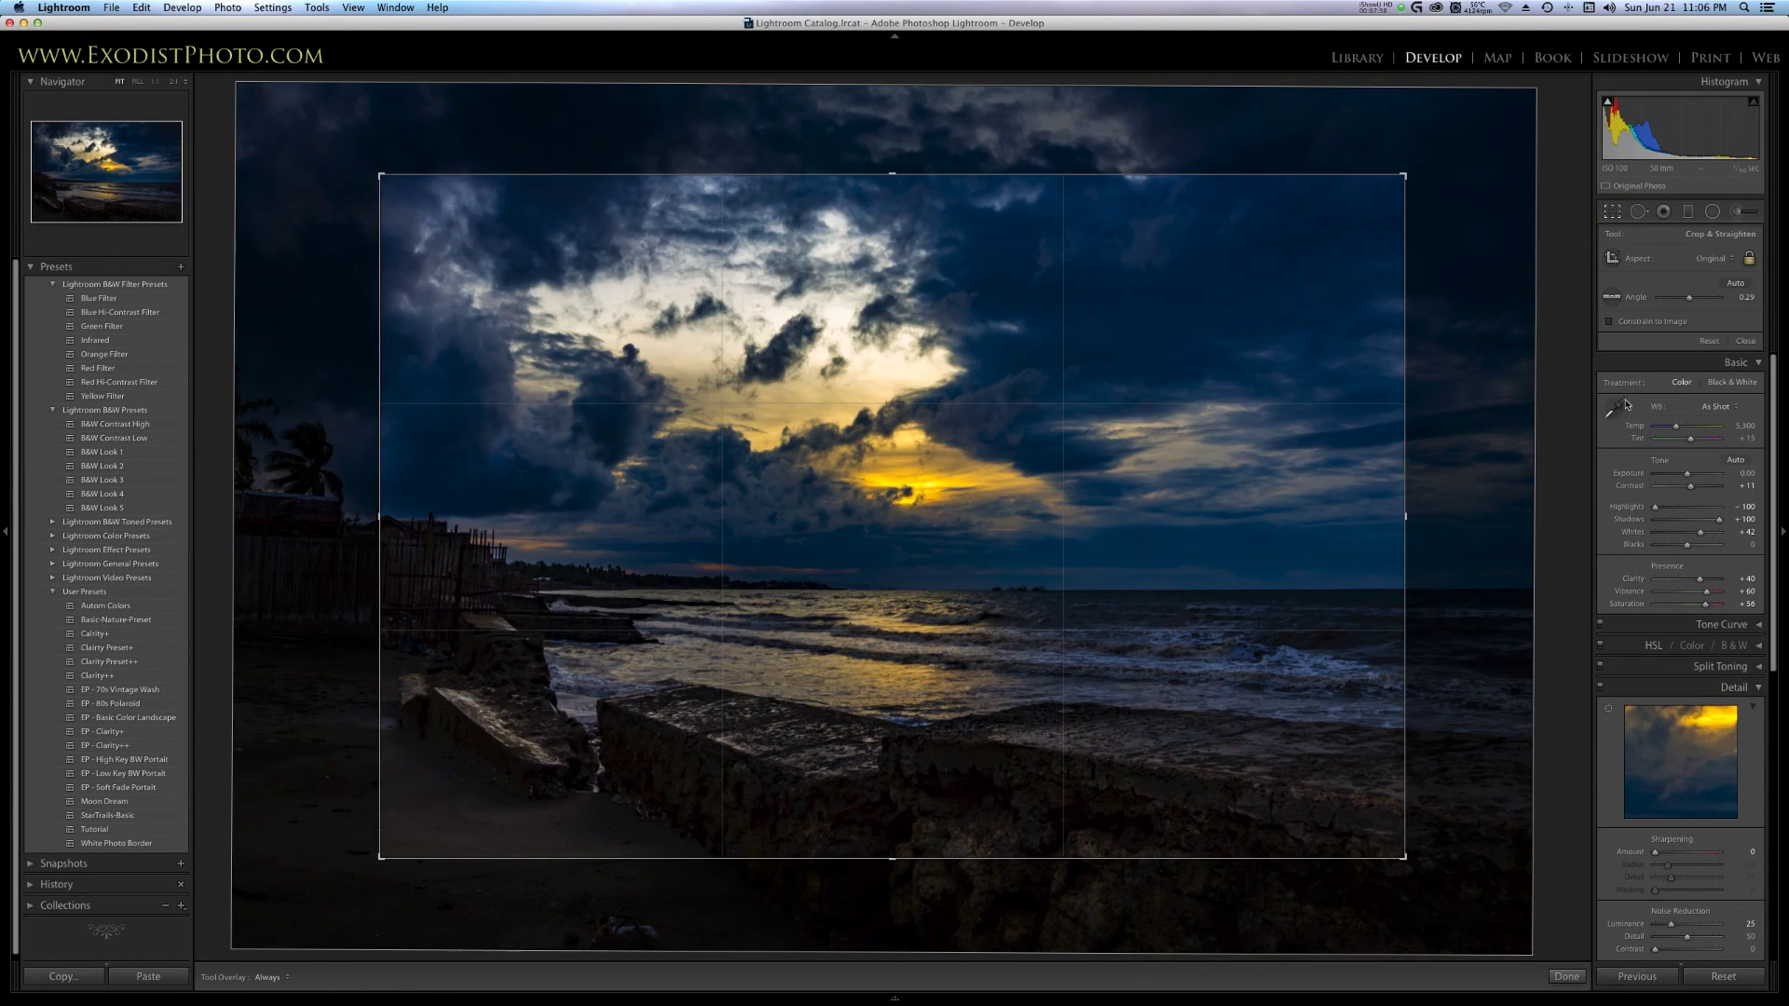
click(1722, 259)
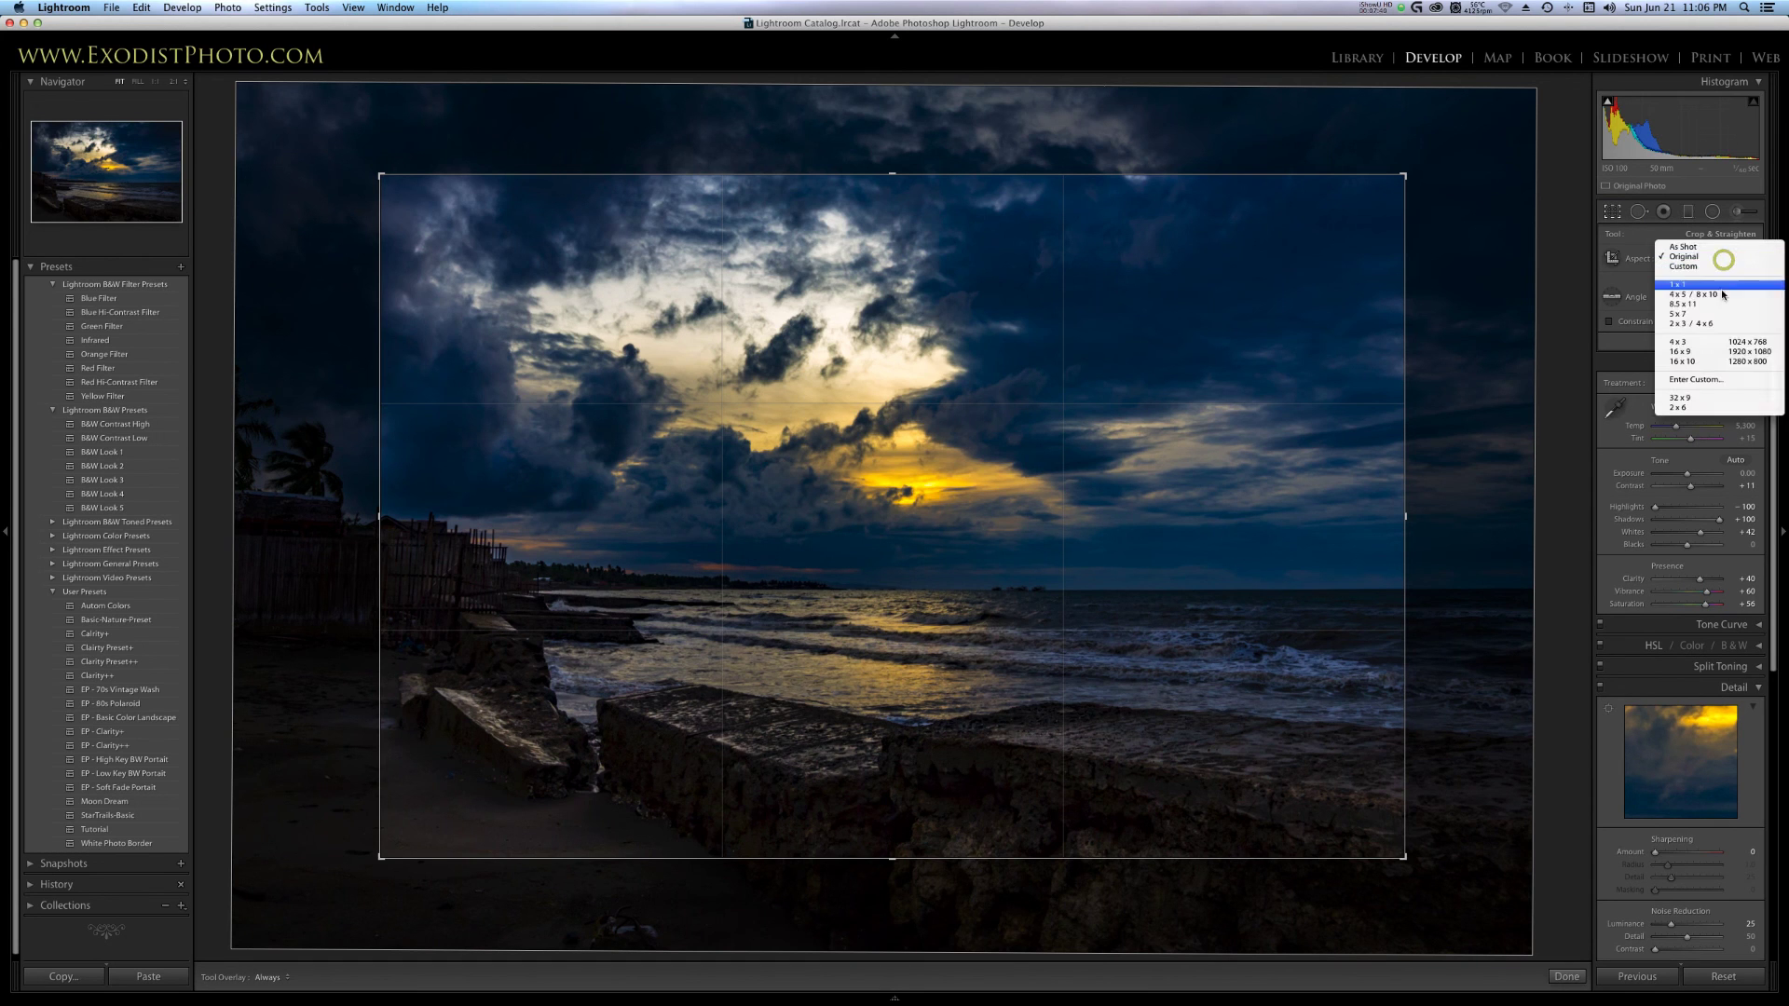
click(1717, 352)
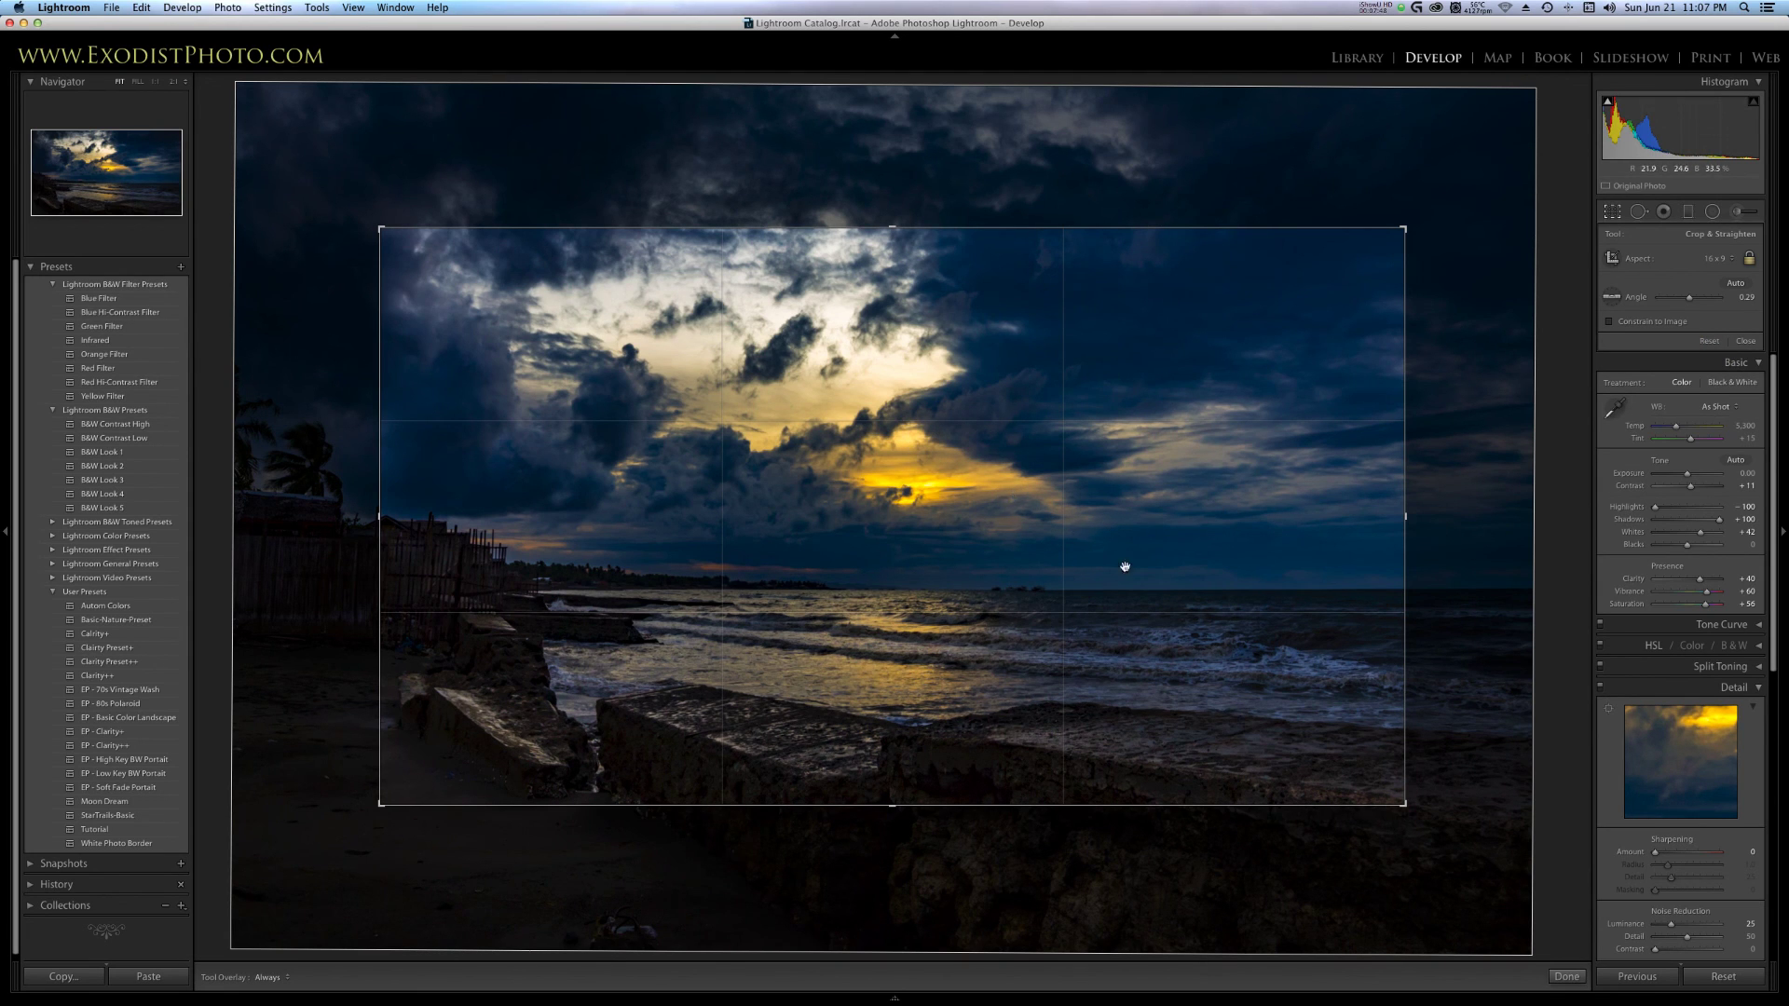
click(1566, 977)
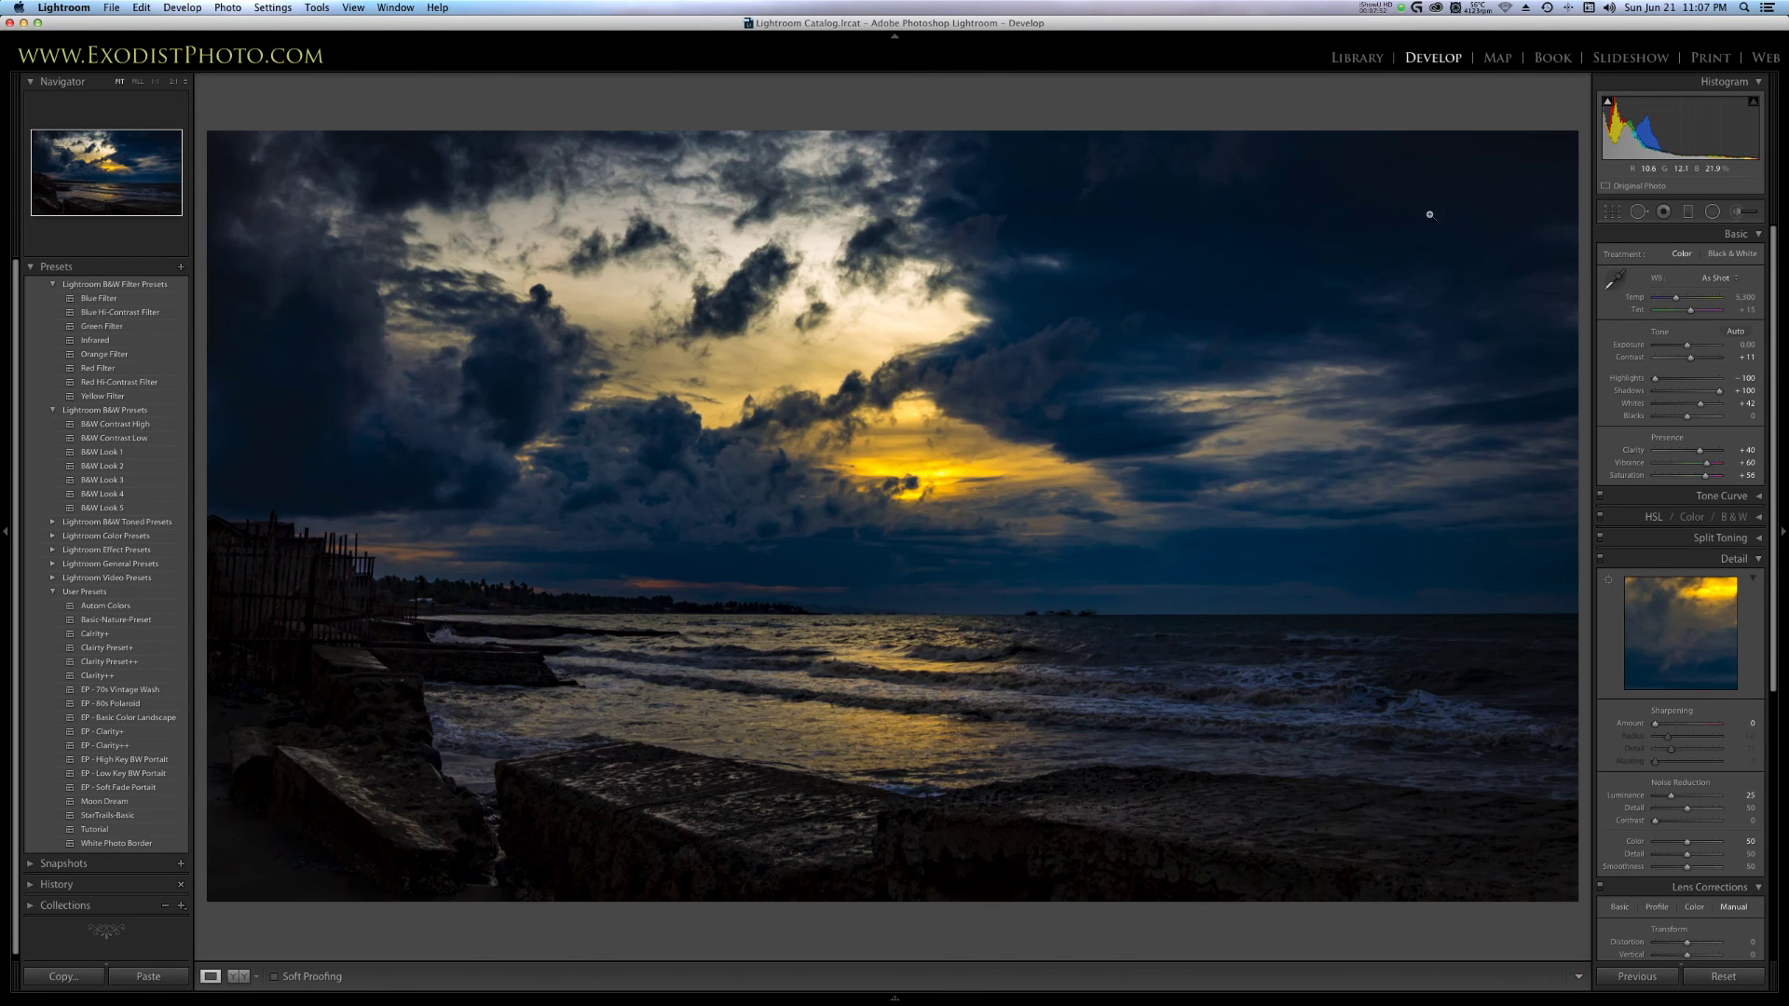
Select the frames from the edited second one through the last in the library grid, with the edited one as source.
click(1348, 60)
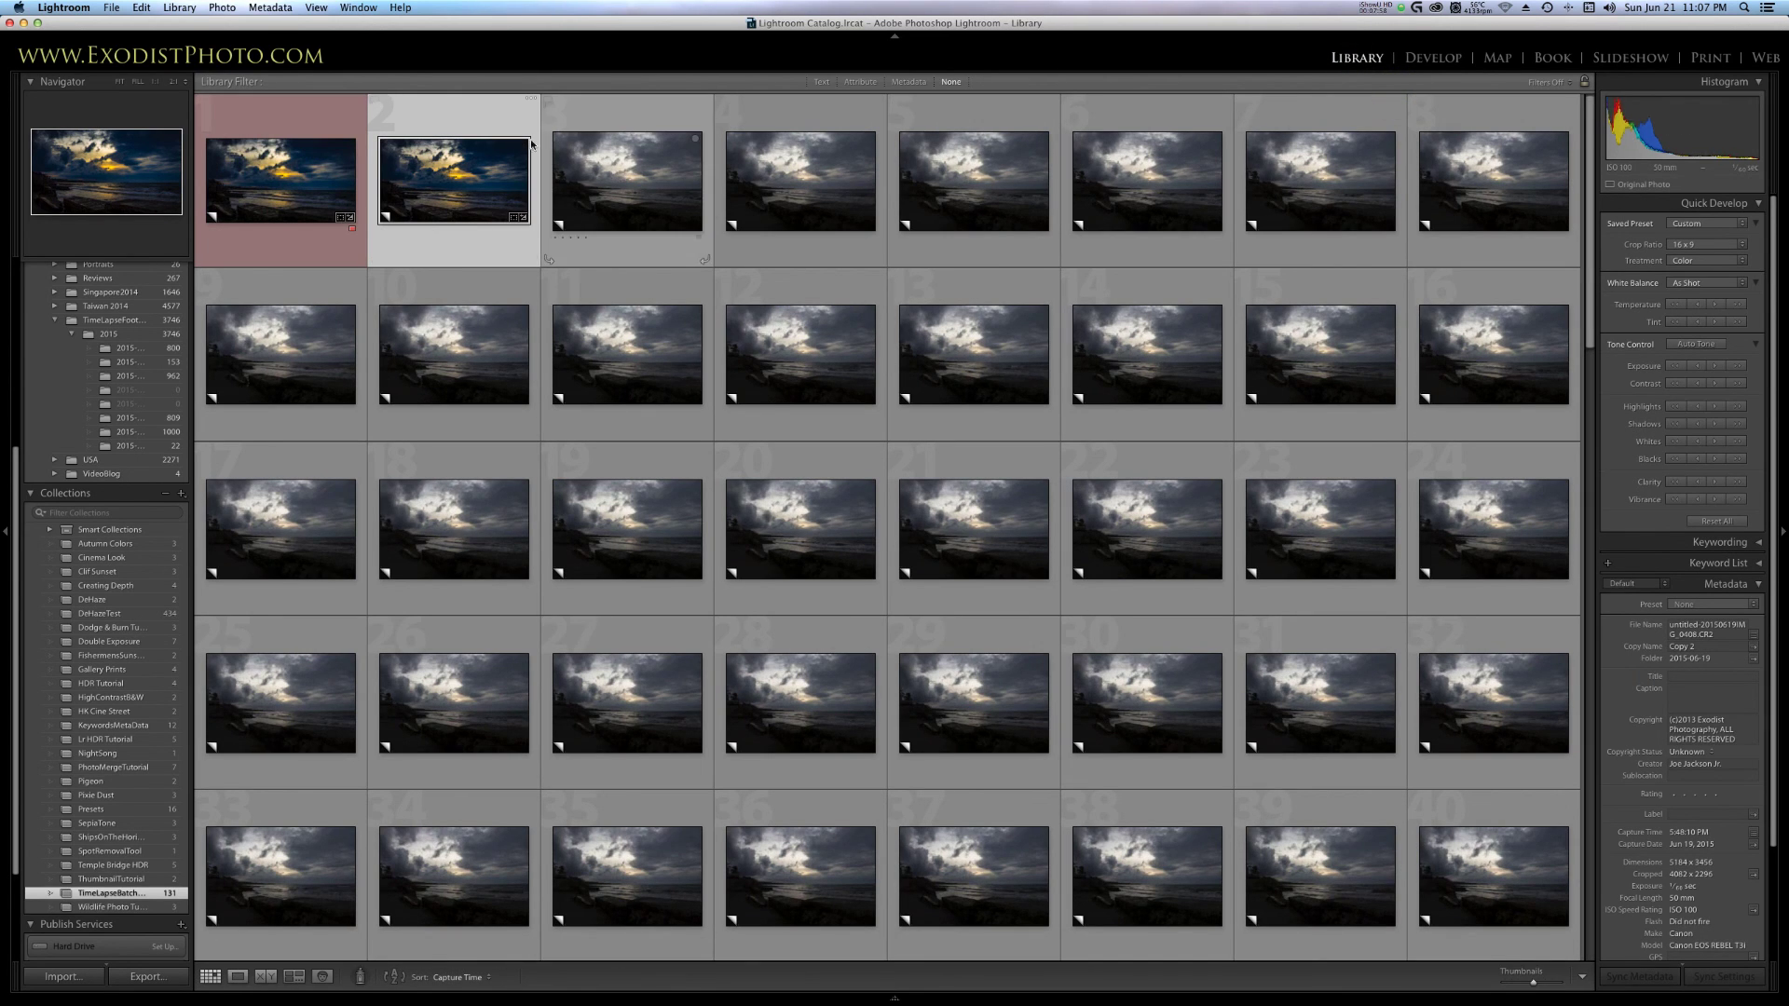
click(481, 120)
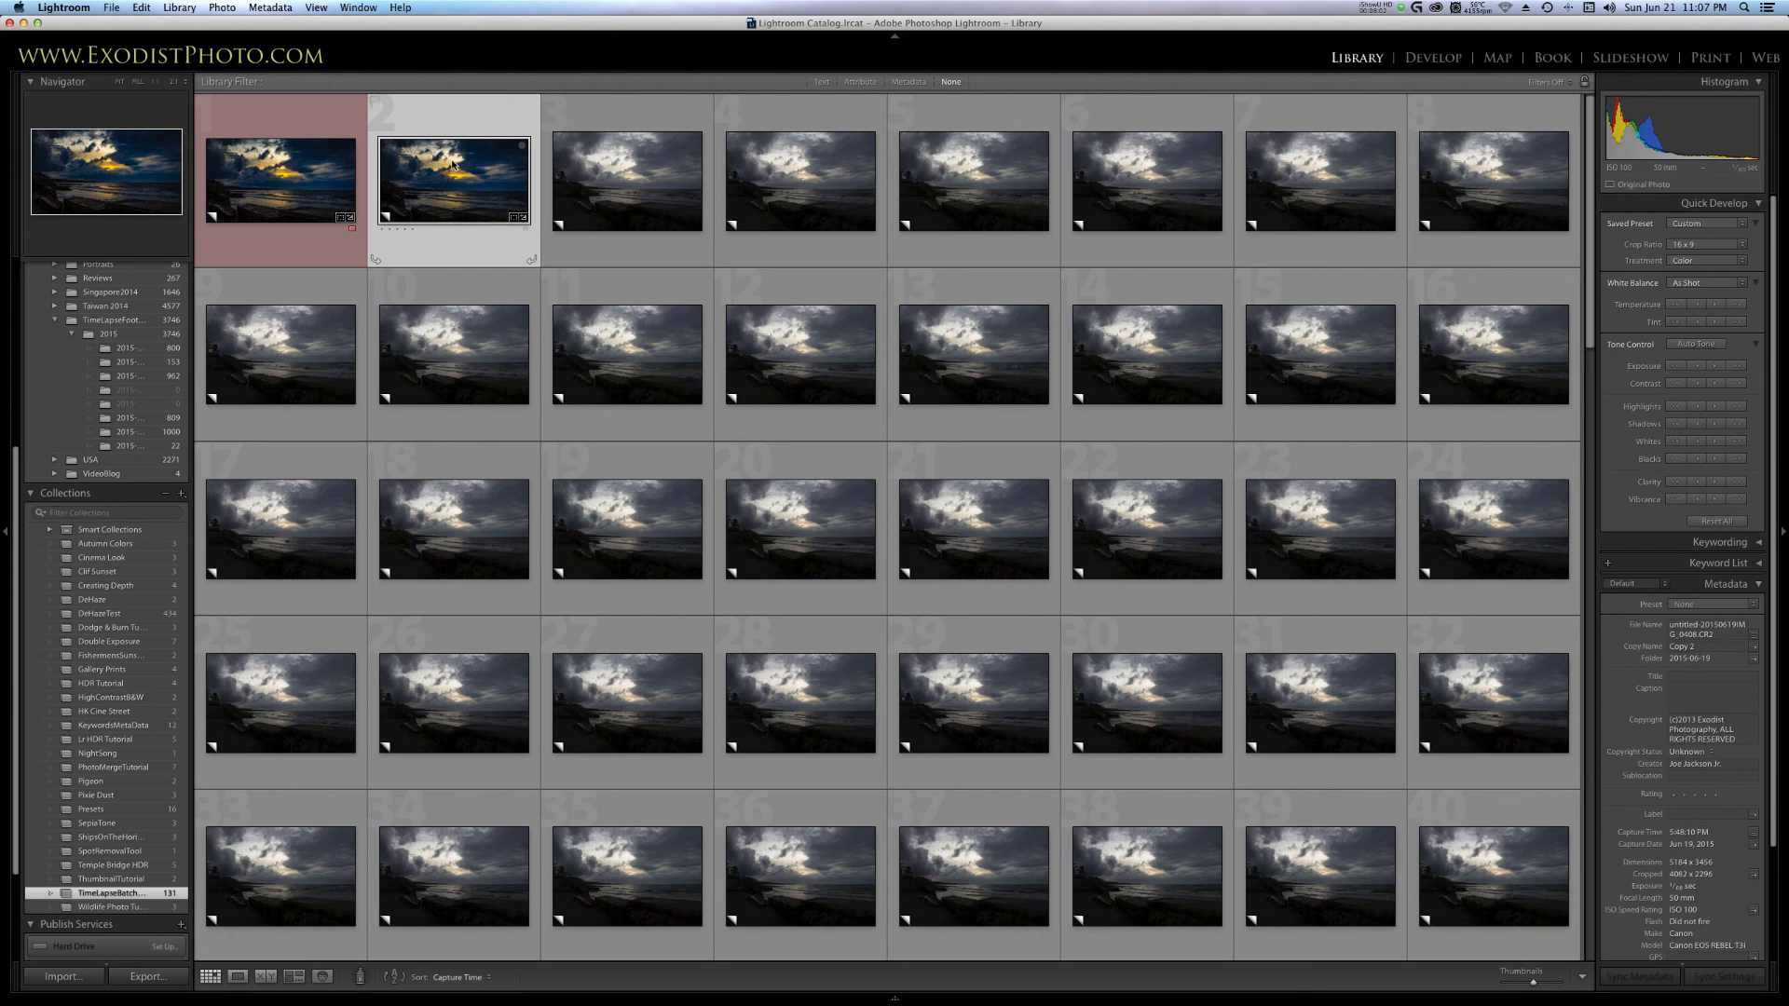
drag(1591, 245, 1595, 881)
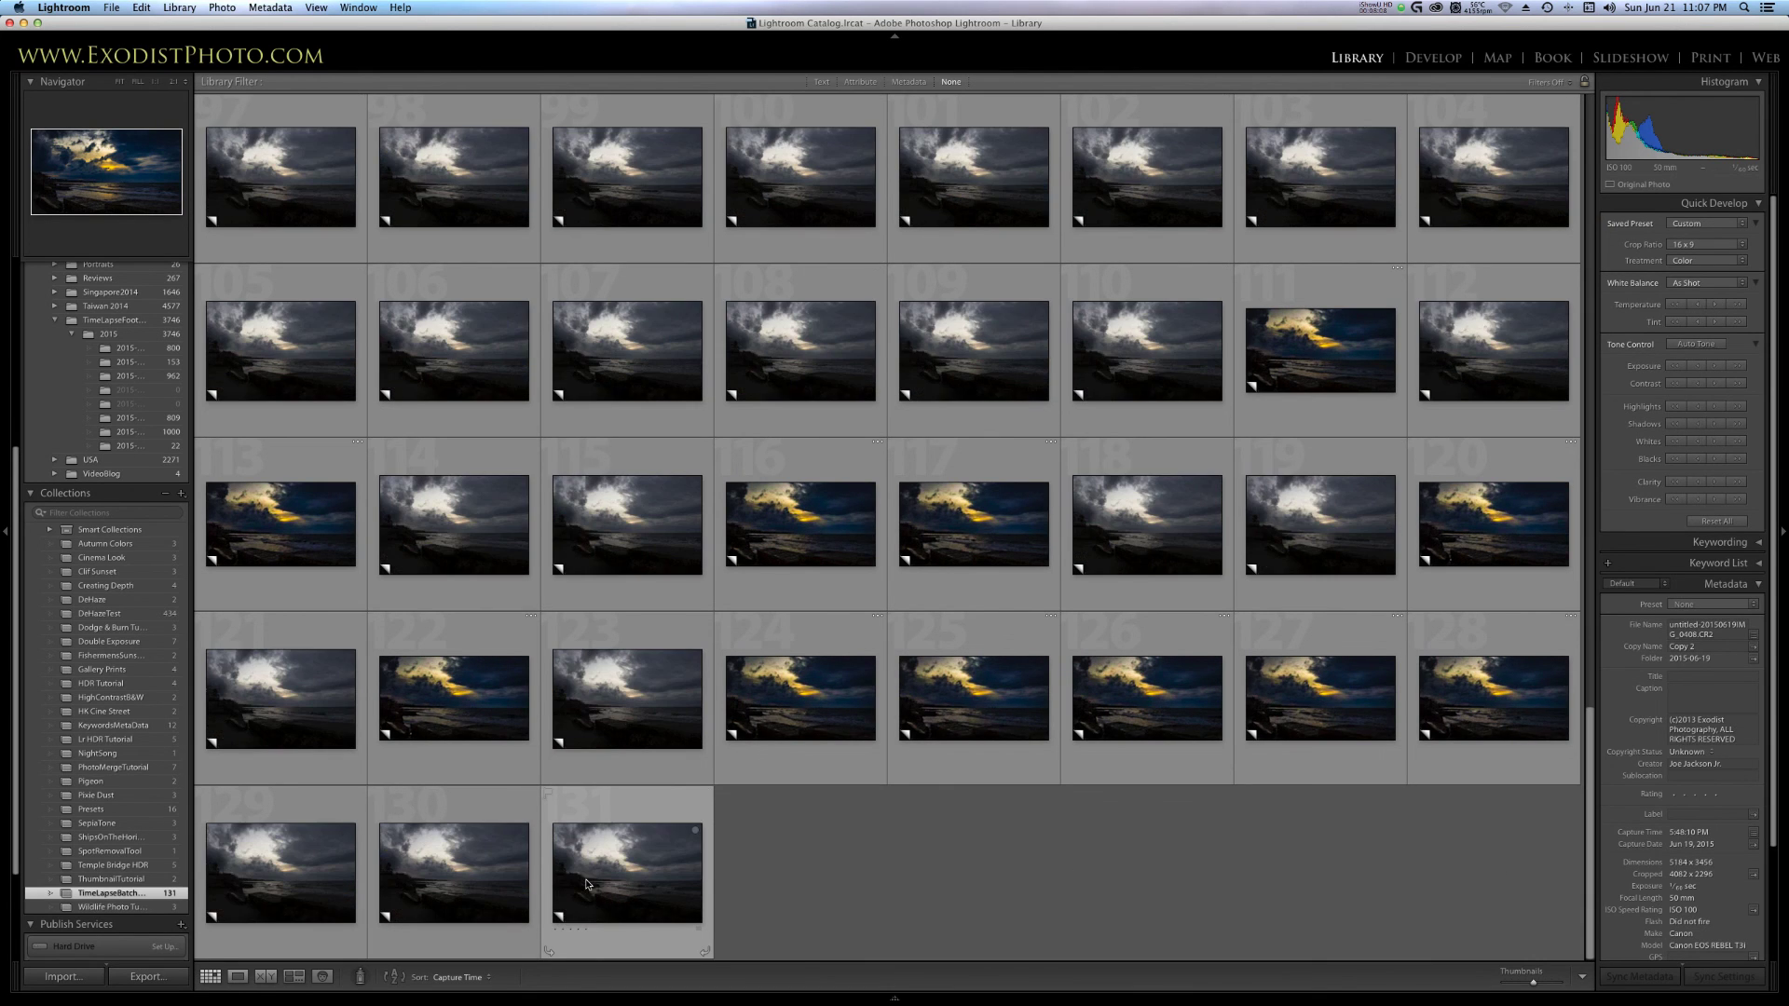
key(super+a)
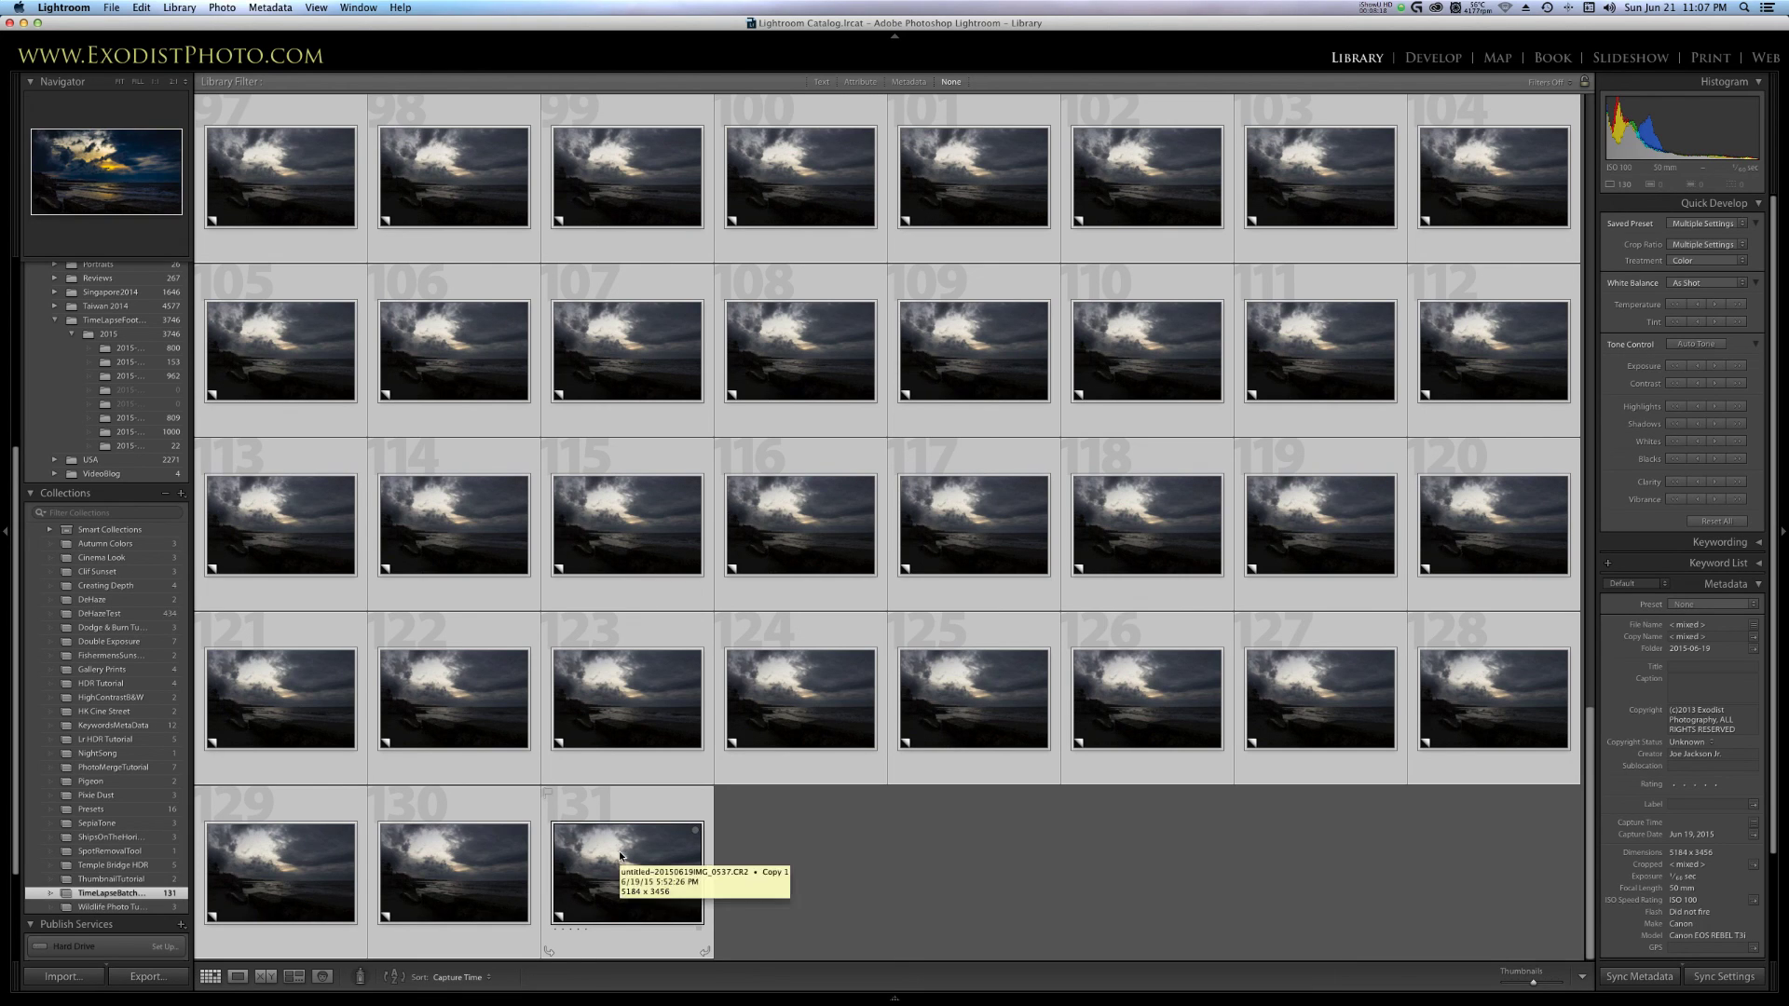
Synchronize all develop settings from the edited frame to the selected frames.
click(1708, 976)
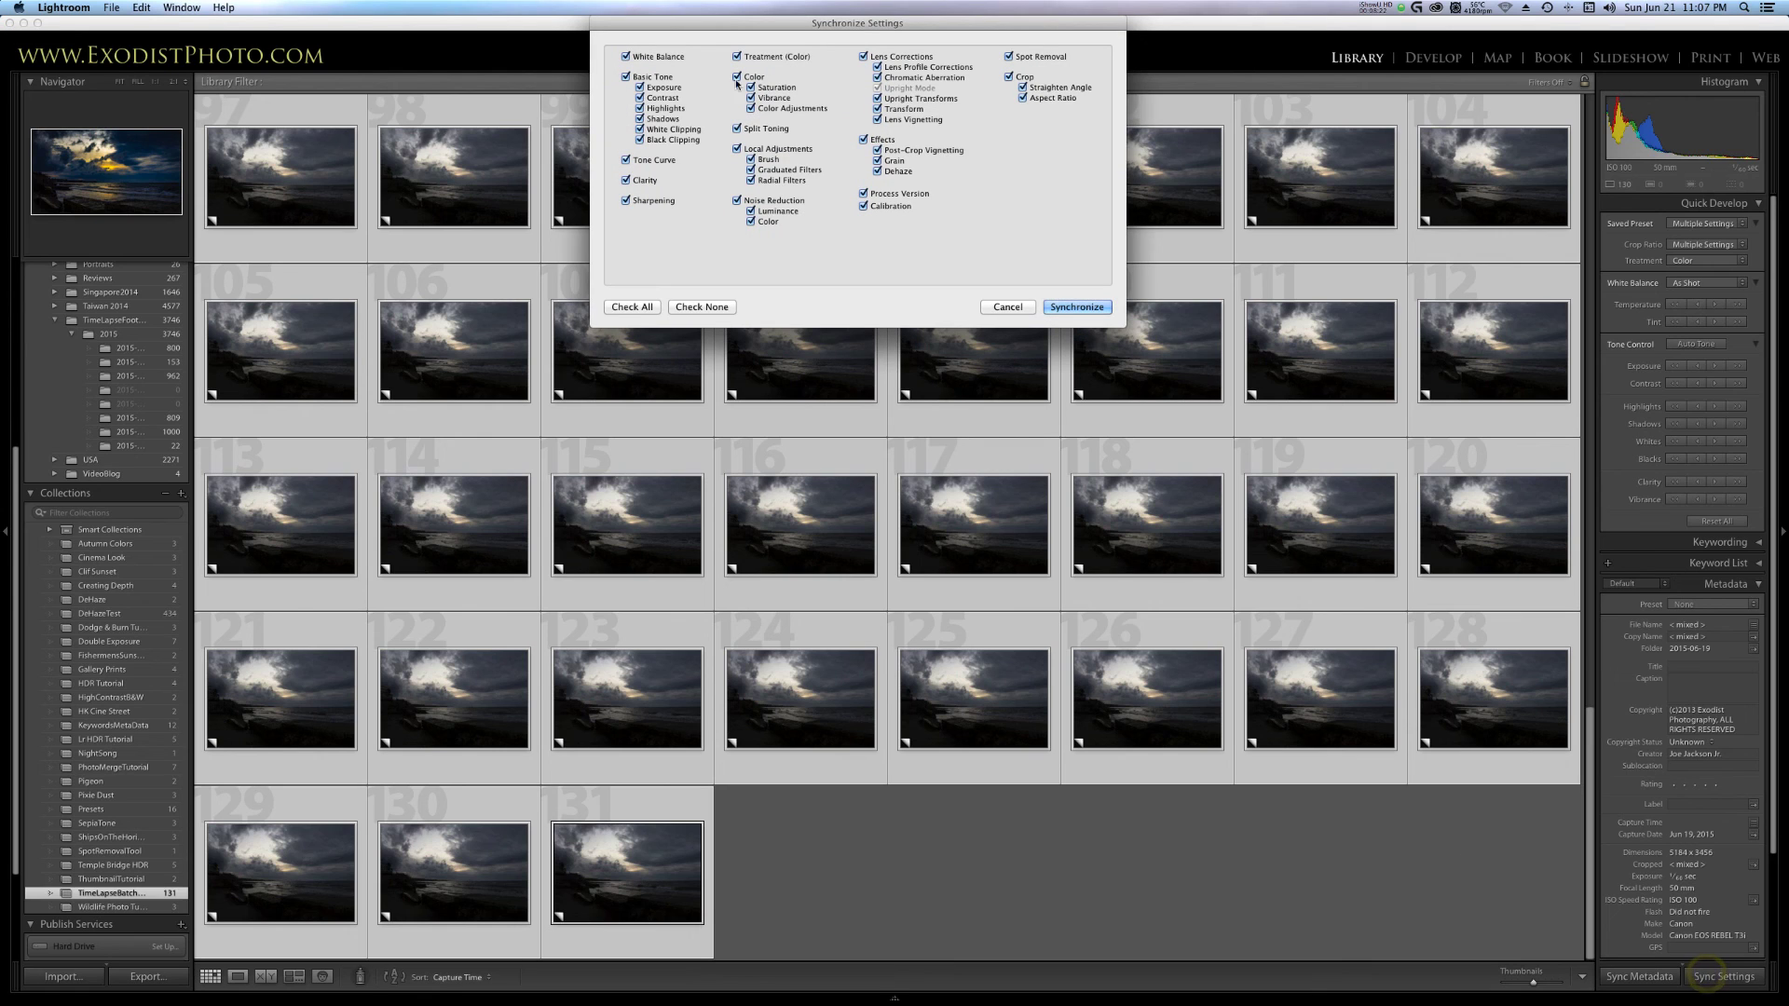
click(639, 306)
click(633, 306)
click(1084, 308)
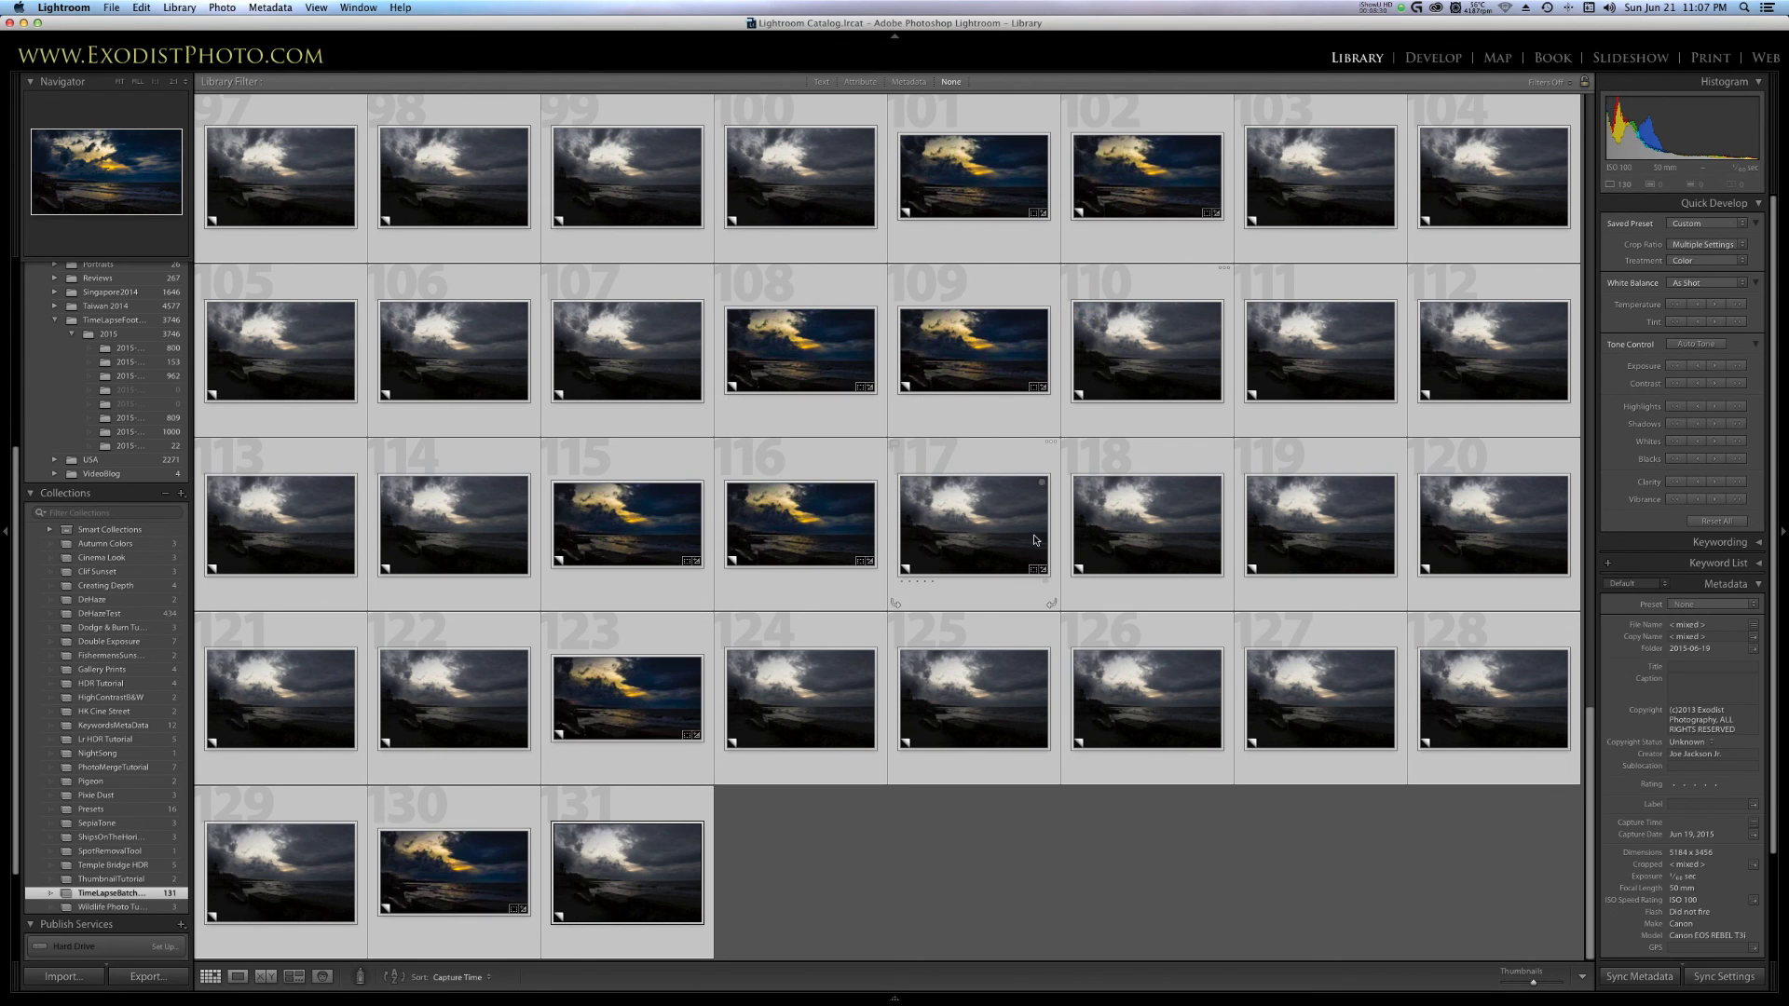
Set up the export of the selected frames to a subfolder named Tutorial, with Tutorial as the custom file name text.
scroll(950, 549, up, 5)
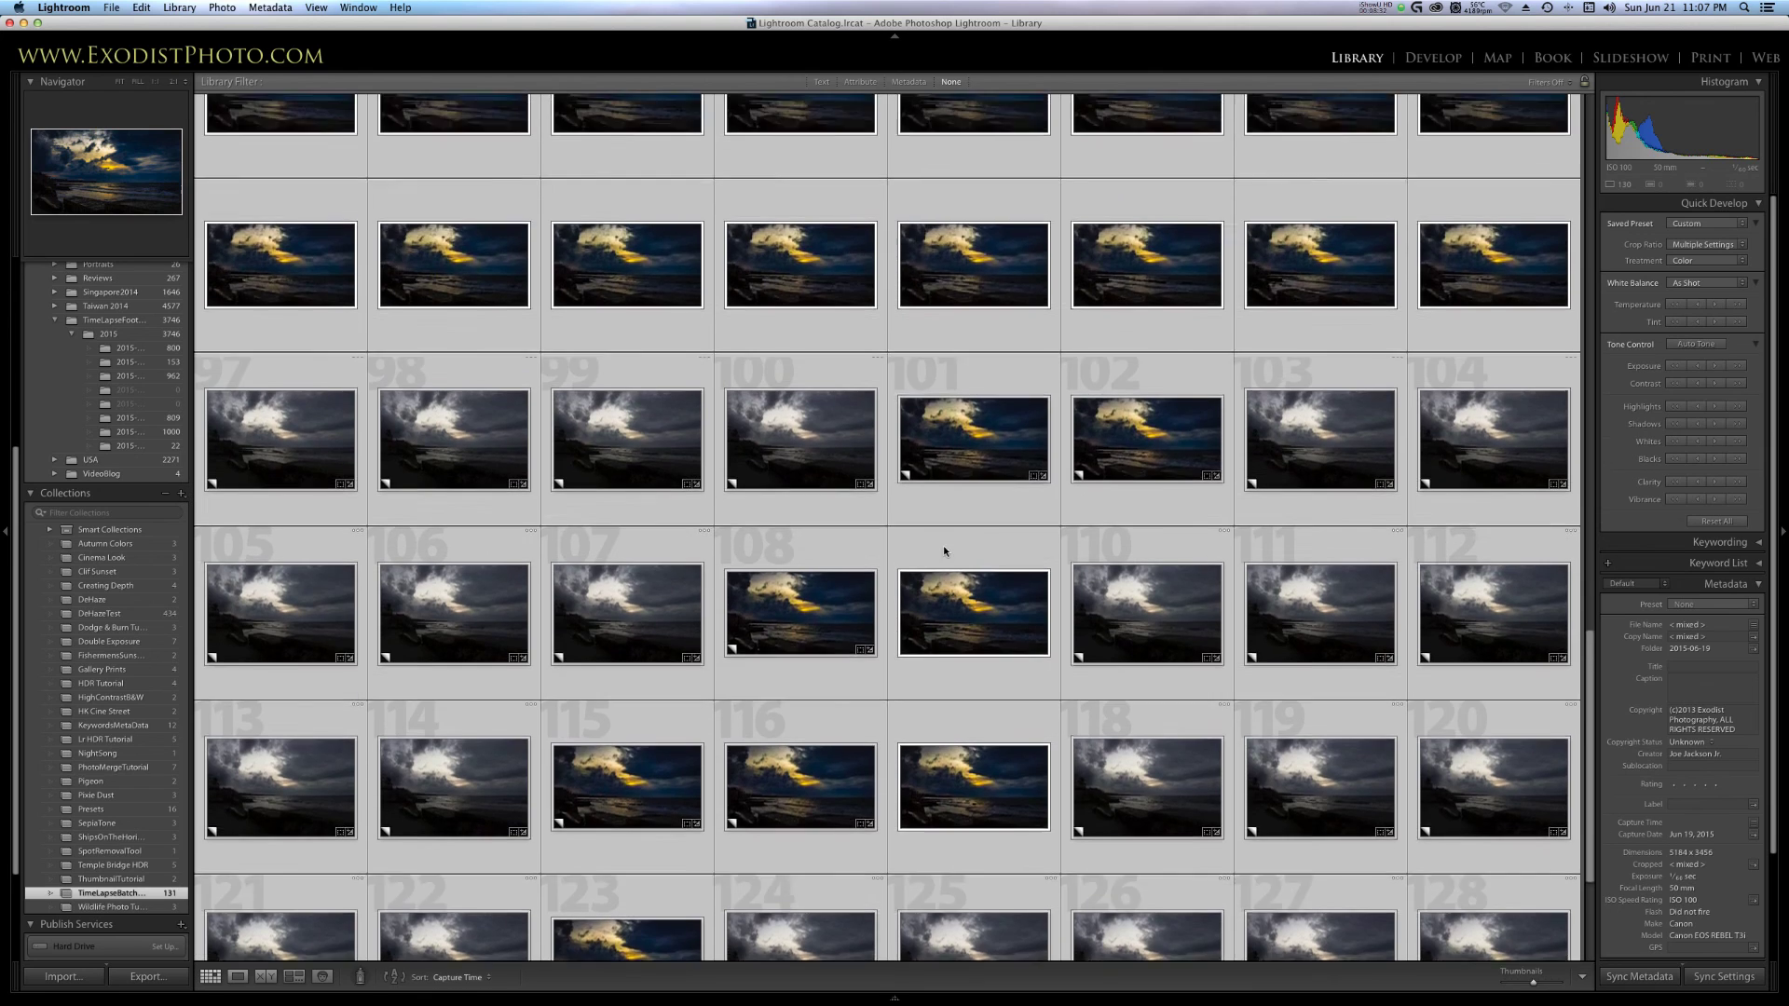
scroll(944, 550, up, 4)
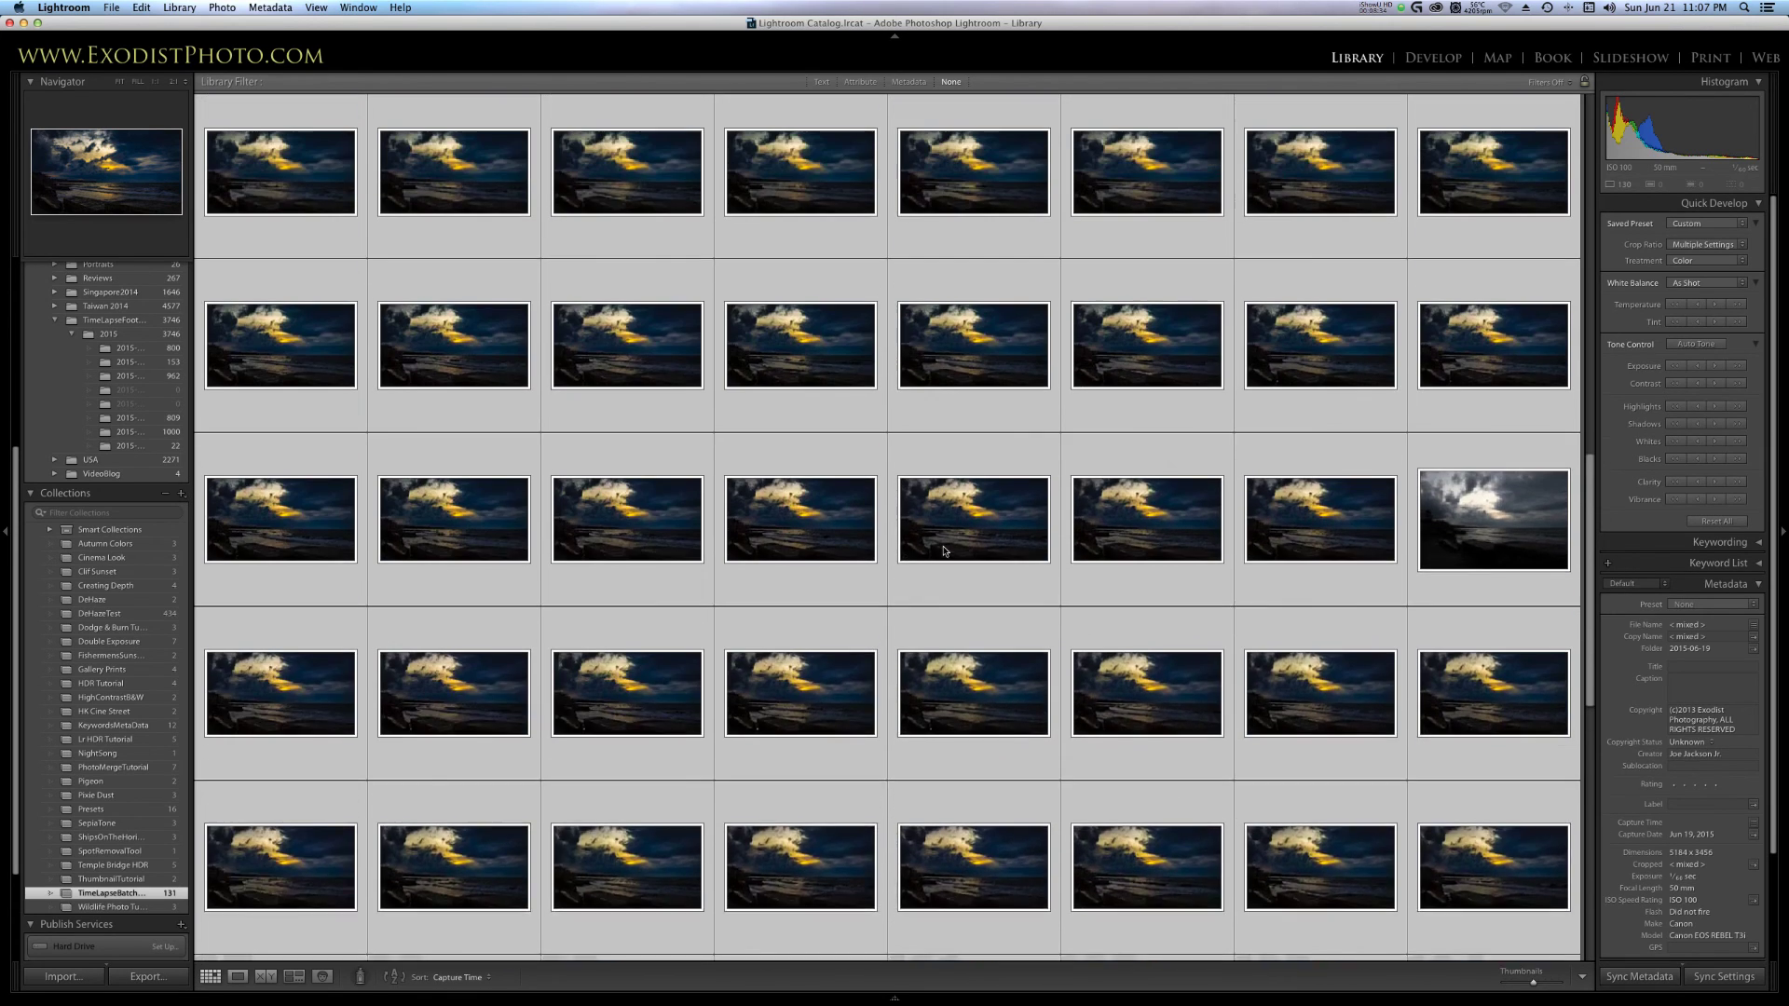
scroll(944, 551, up, 6)
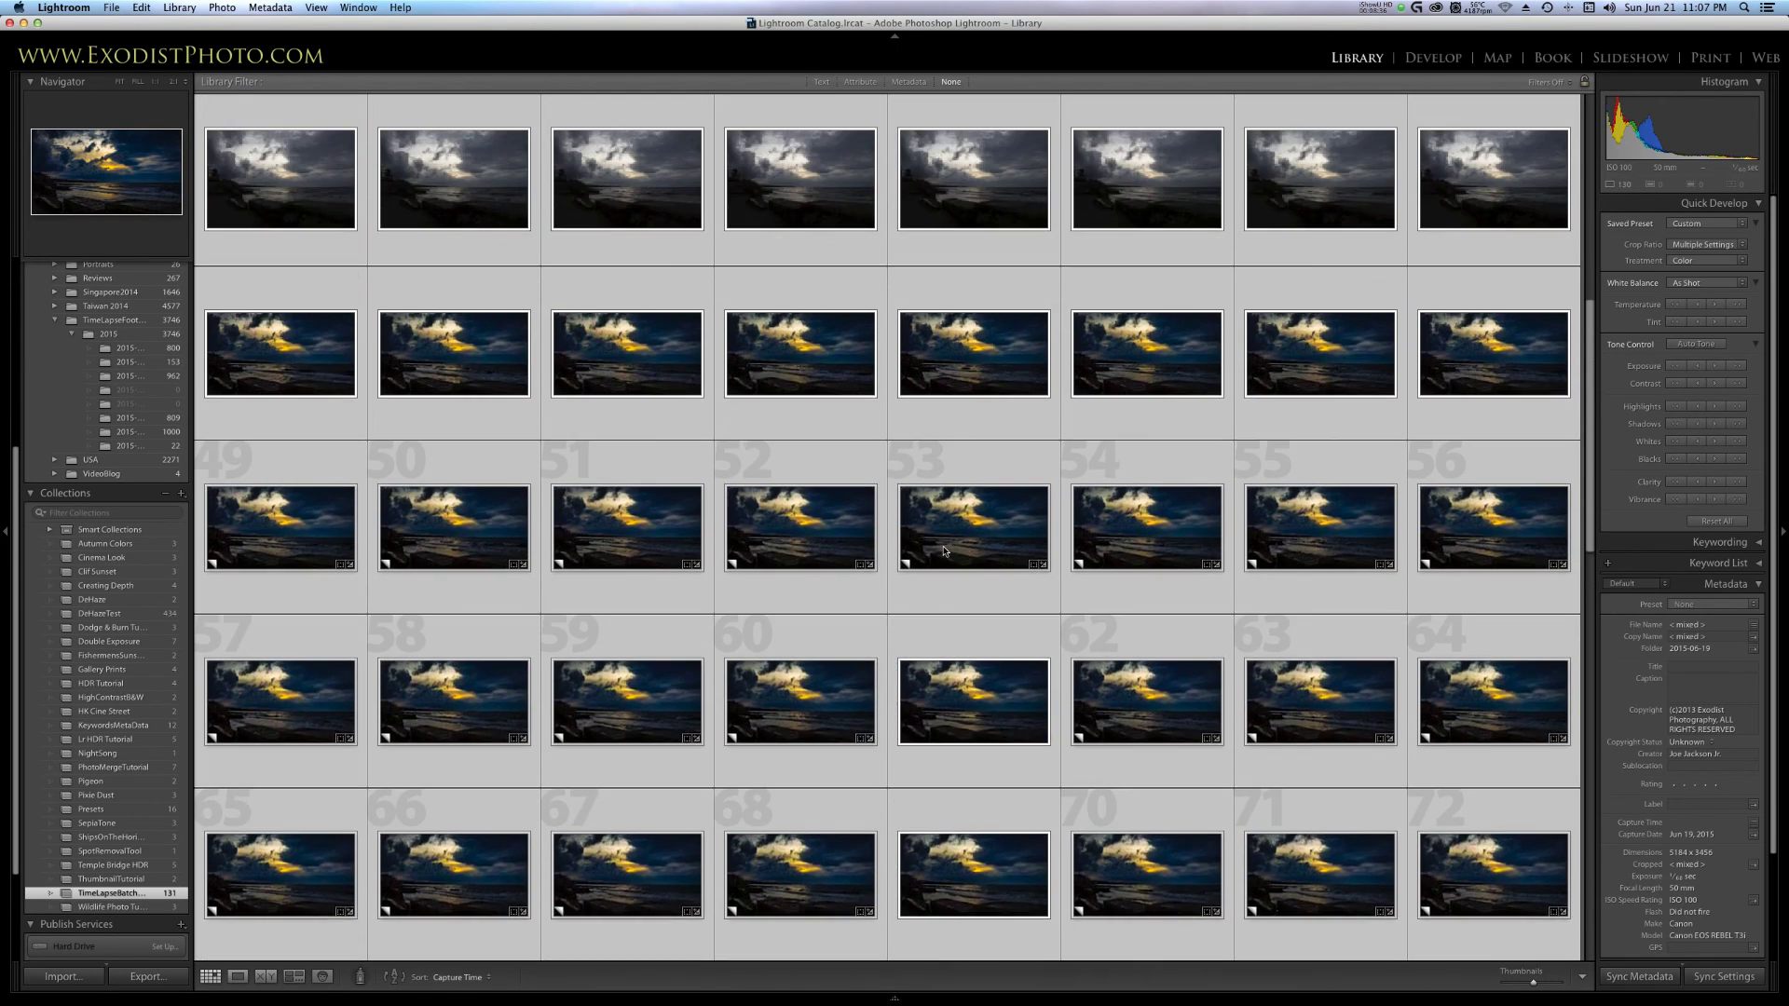
scroll(944, 550, up, 5)
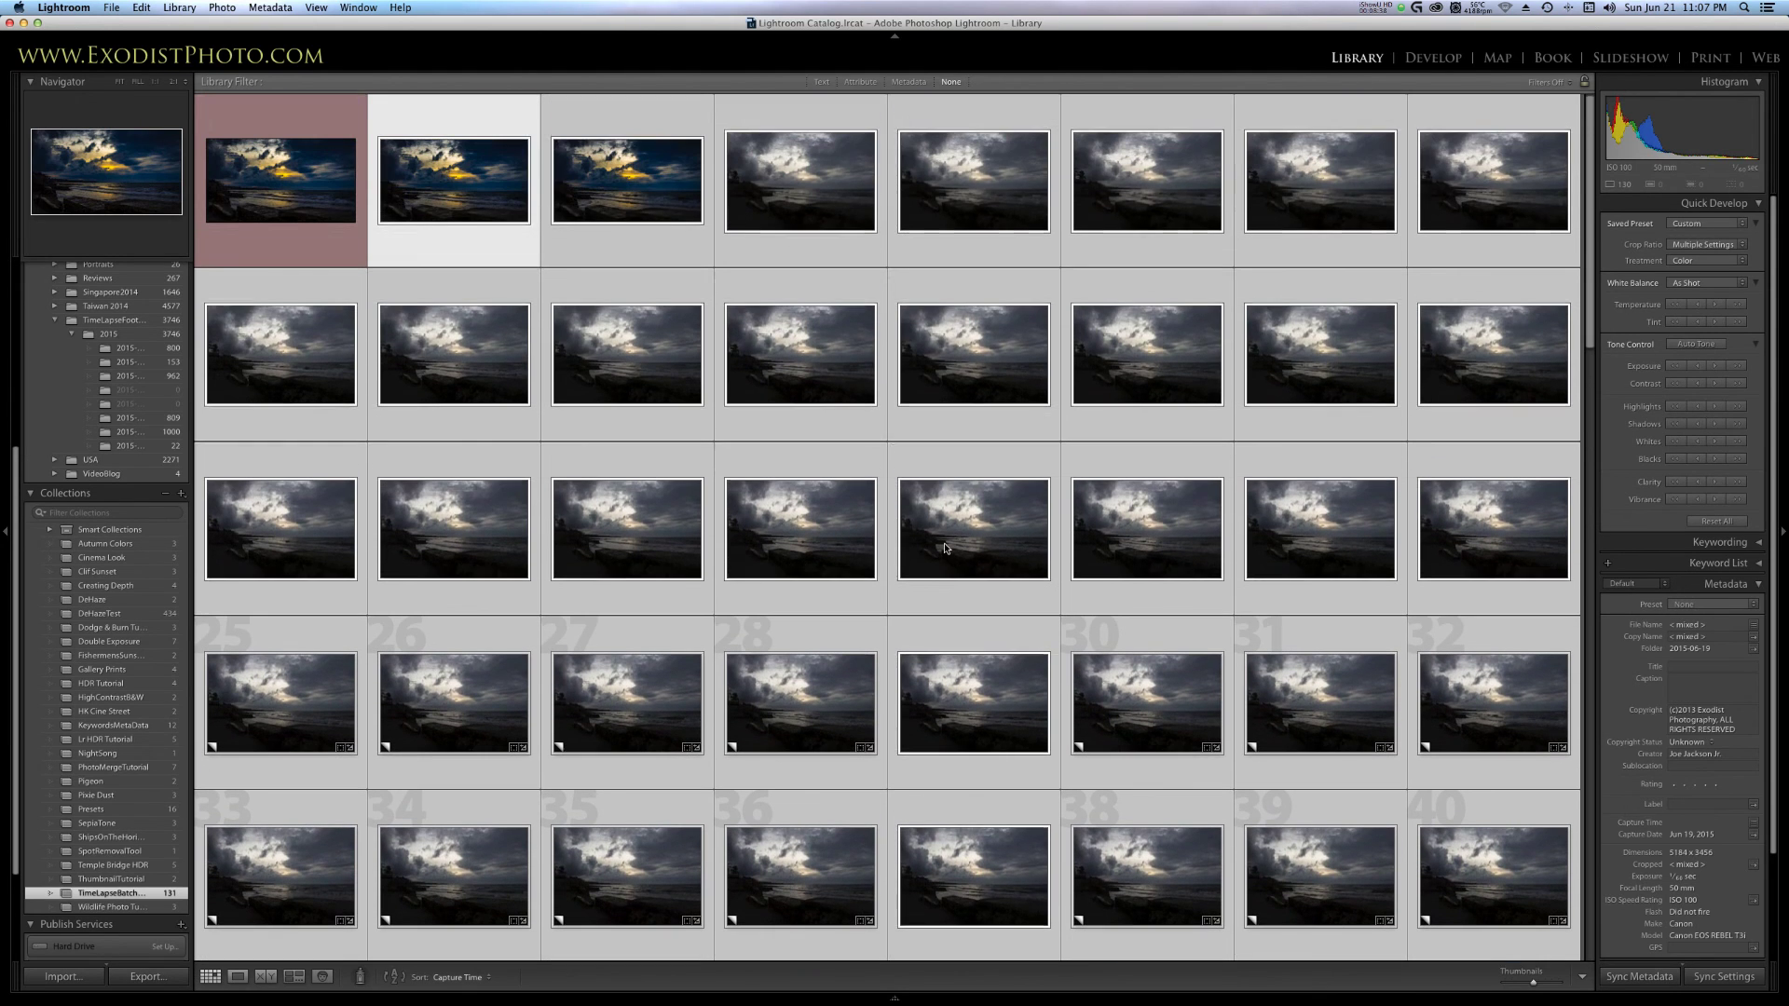
click(158, 977)
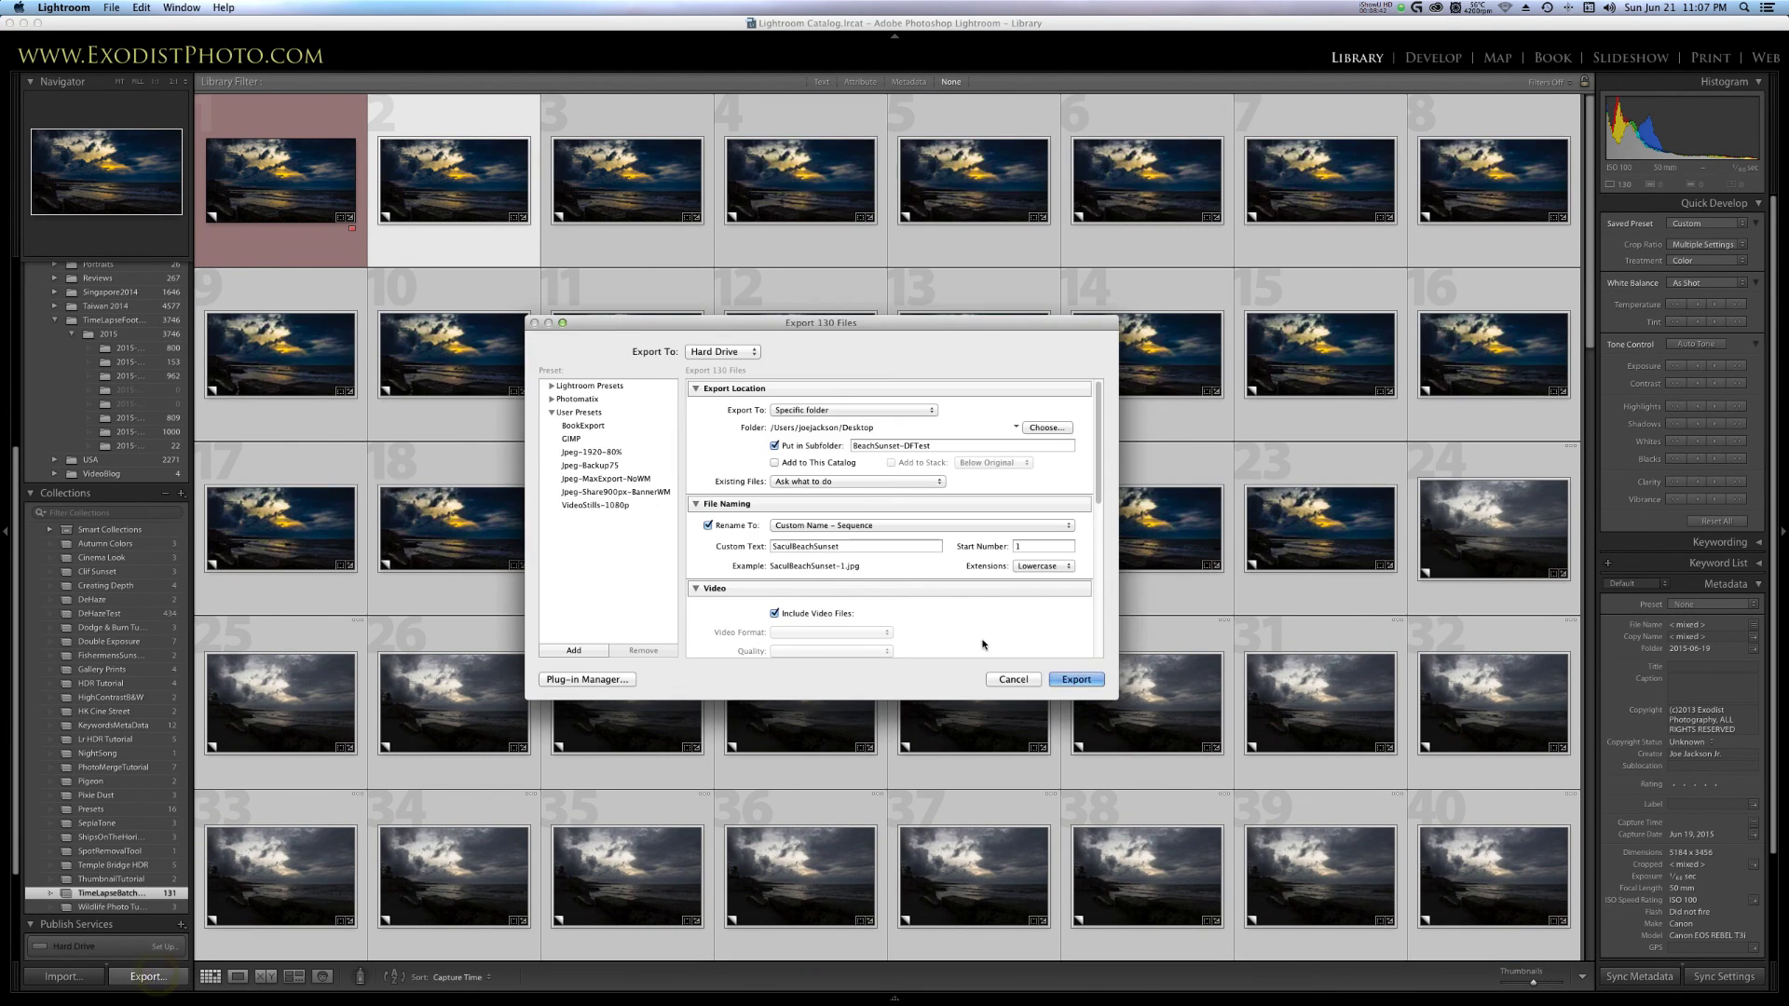
double_click(902, 446)
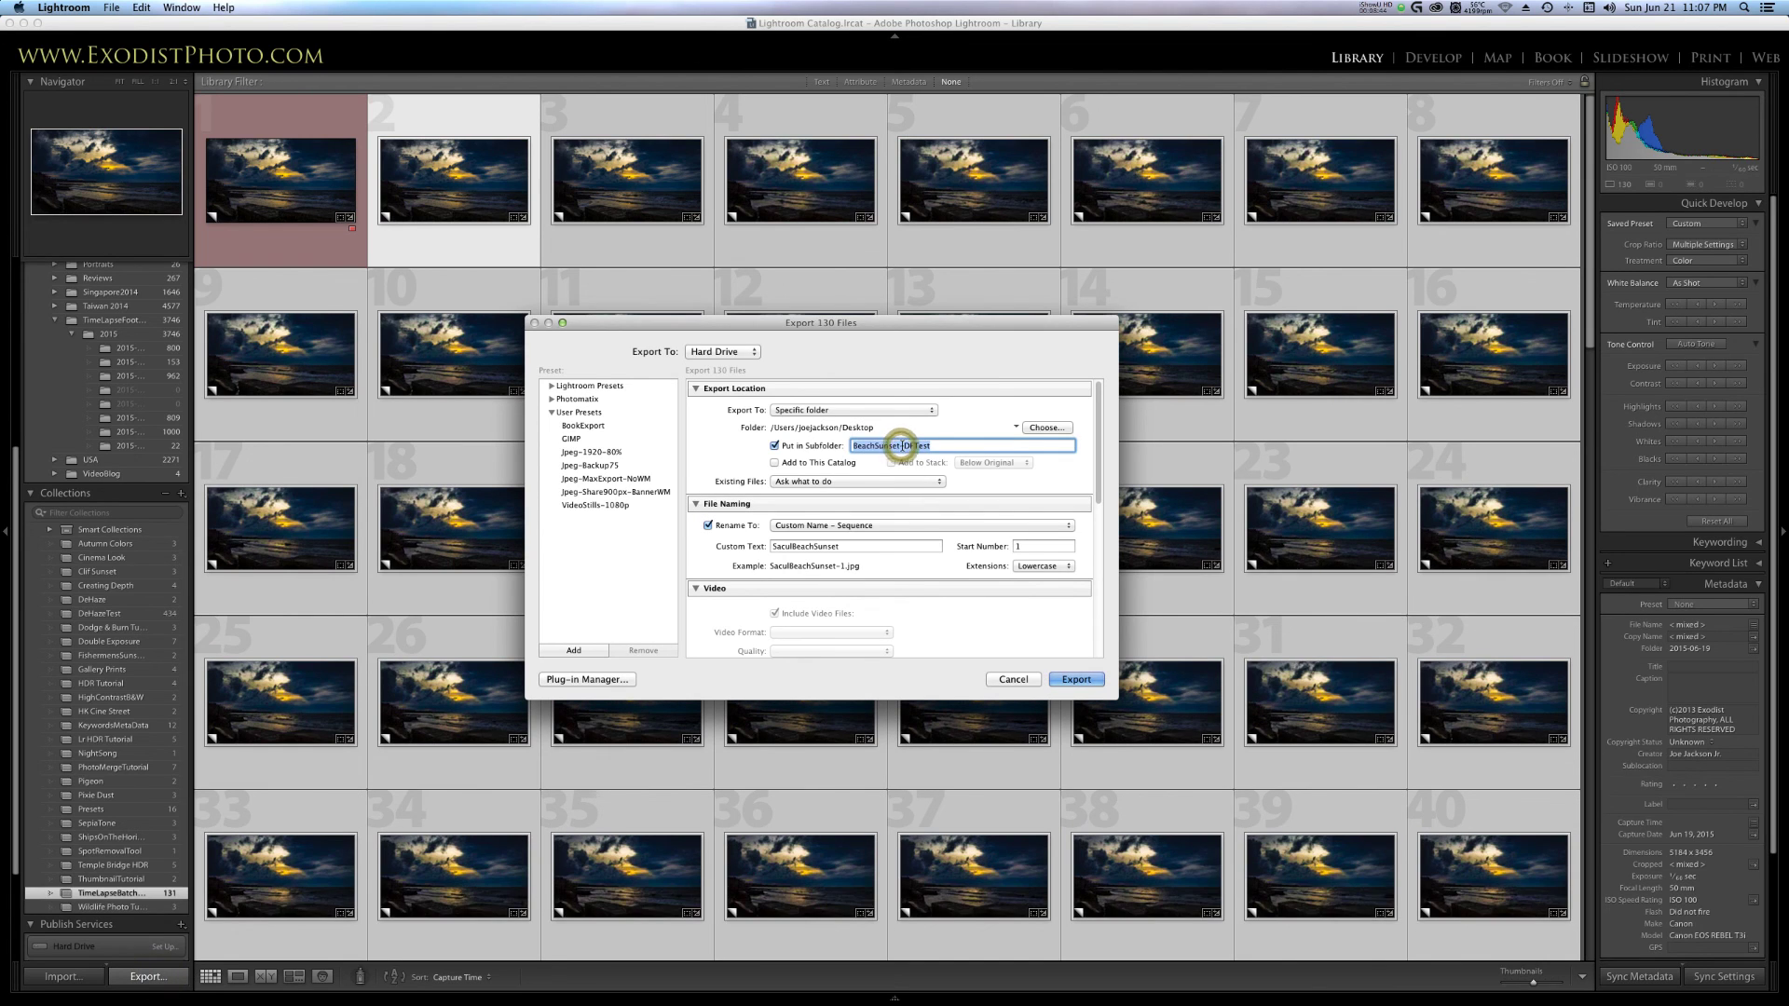
text(z)
key(BackSpace)
text(Tutorial)
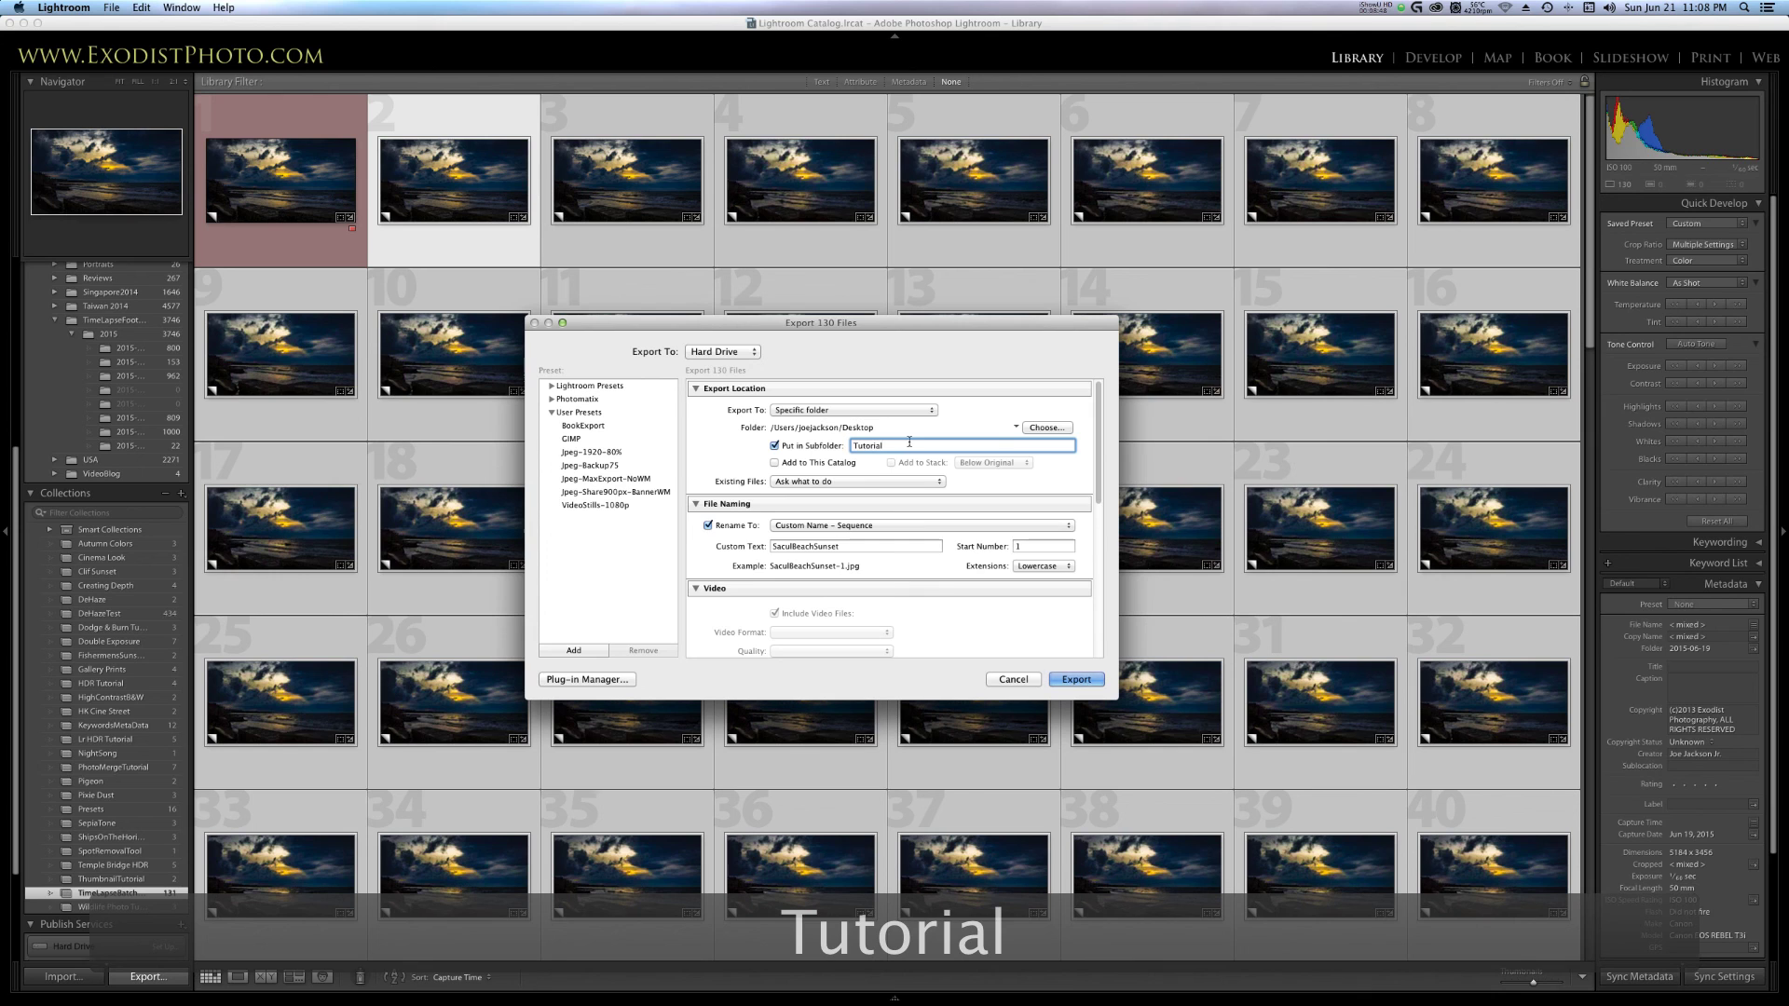
double_click(832, 547)
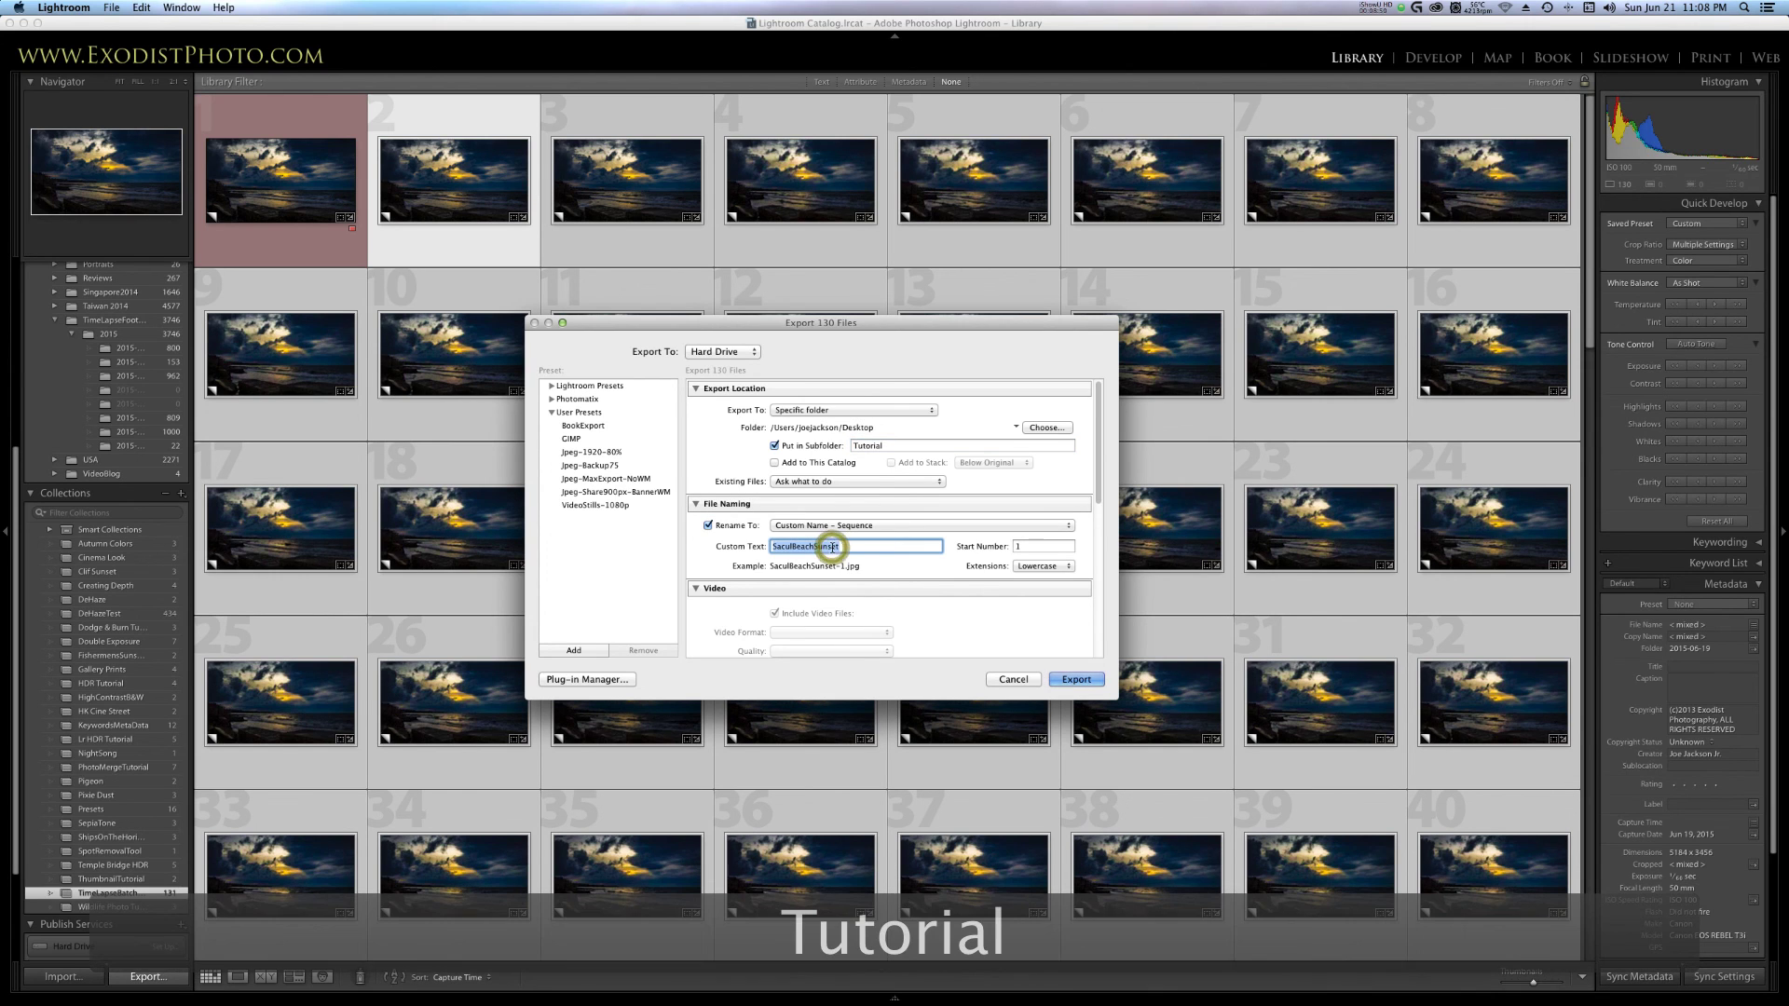
text(Tutorial)
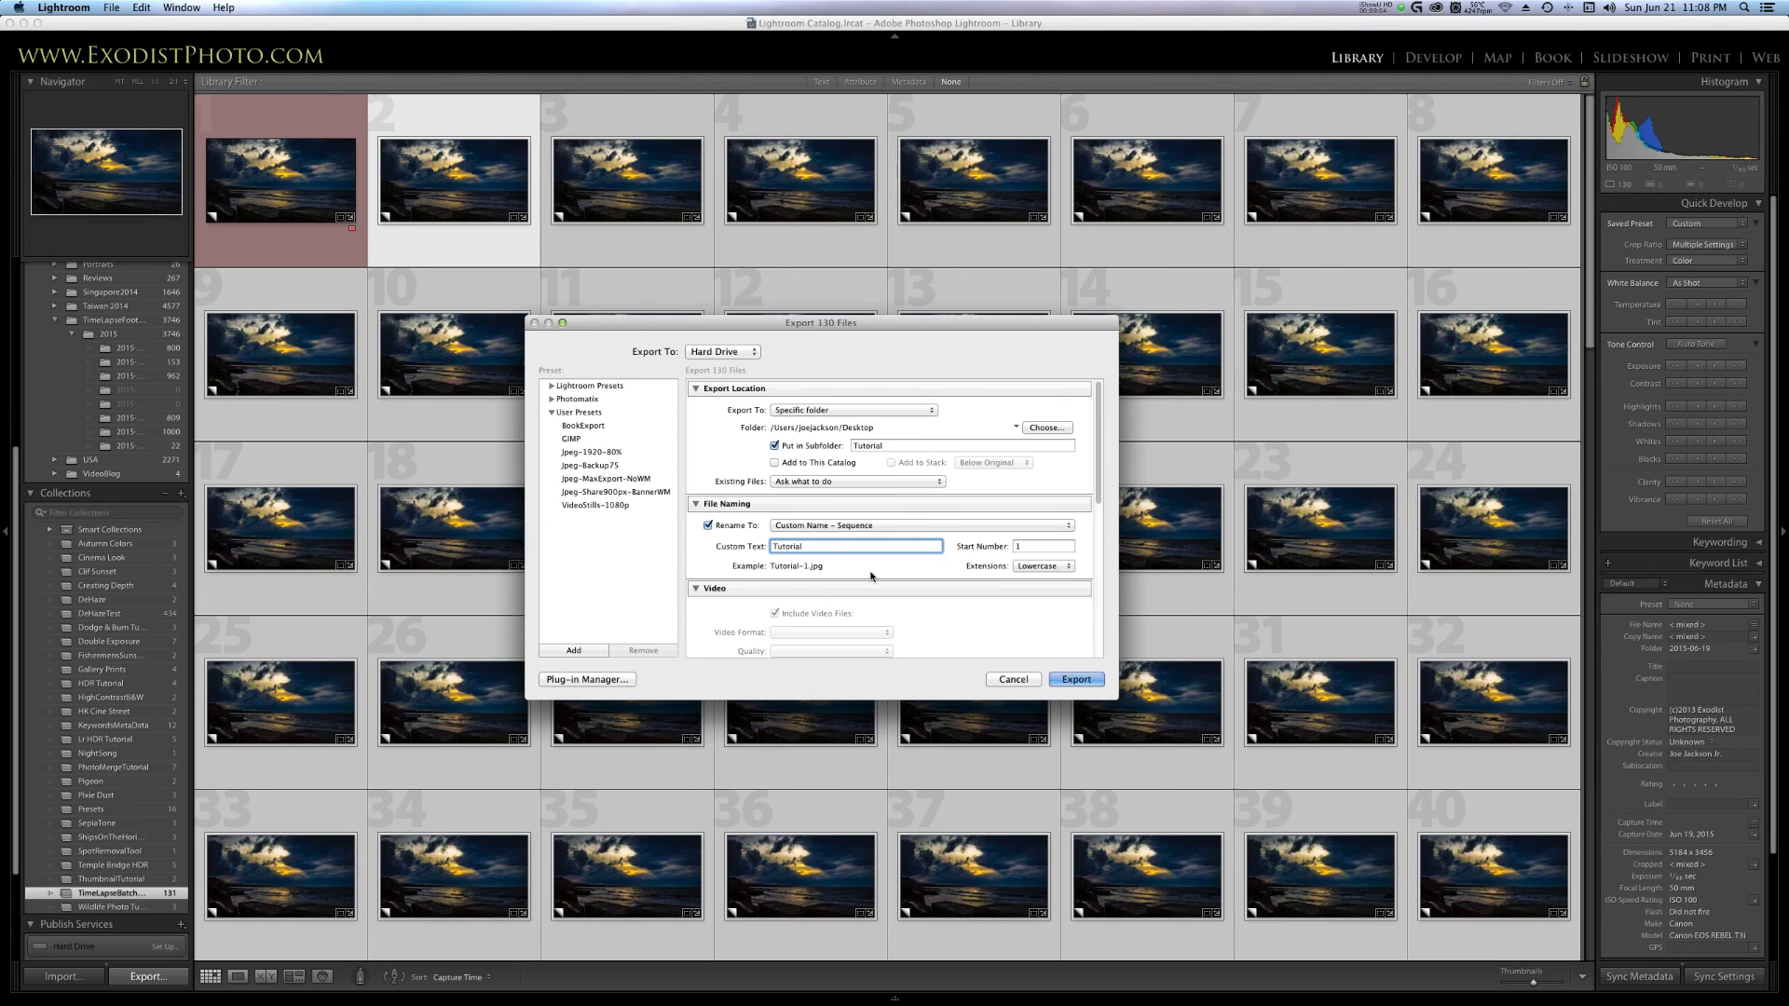
Resize the exported images to a long edge of 1,920 pixels and export the files.
scroll(1041, 535, down, 5)
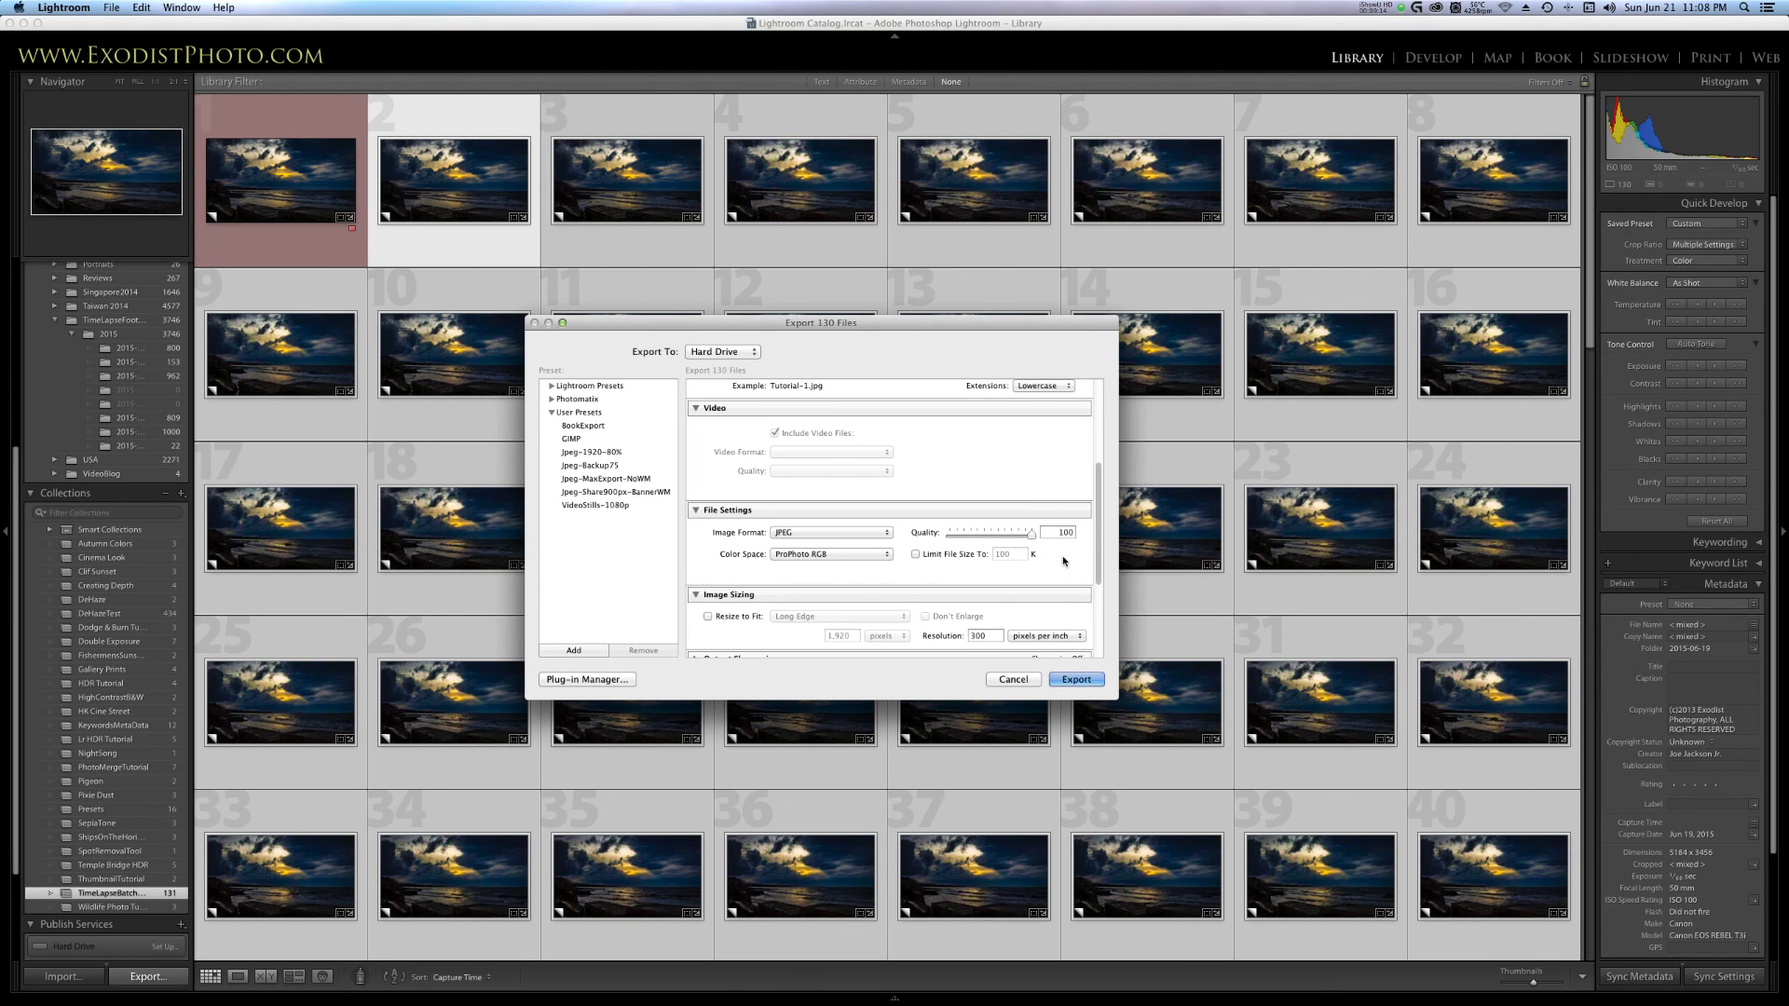
scroll(1063, 560, down, 5)
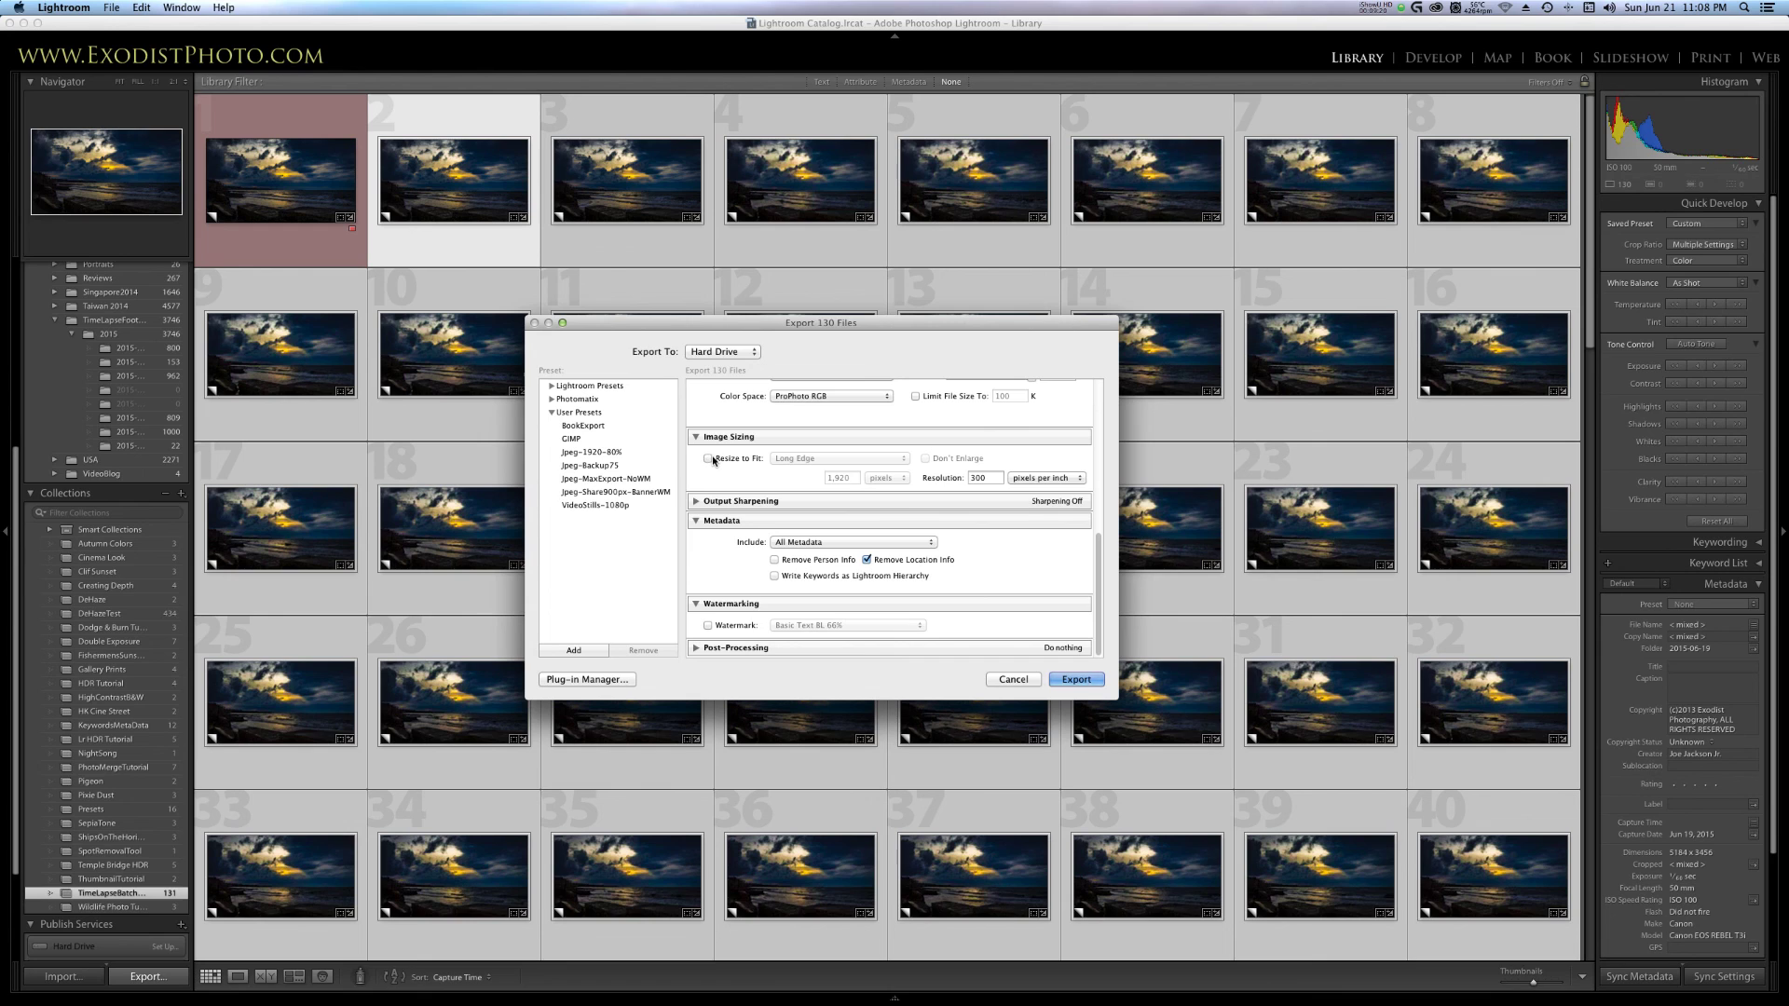
click(711, 459)
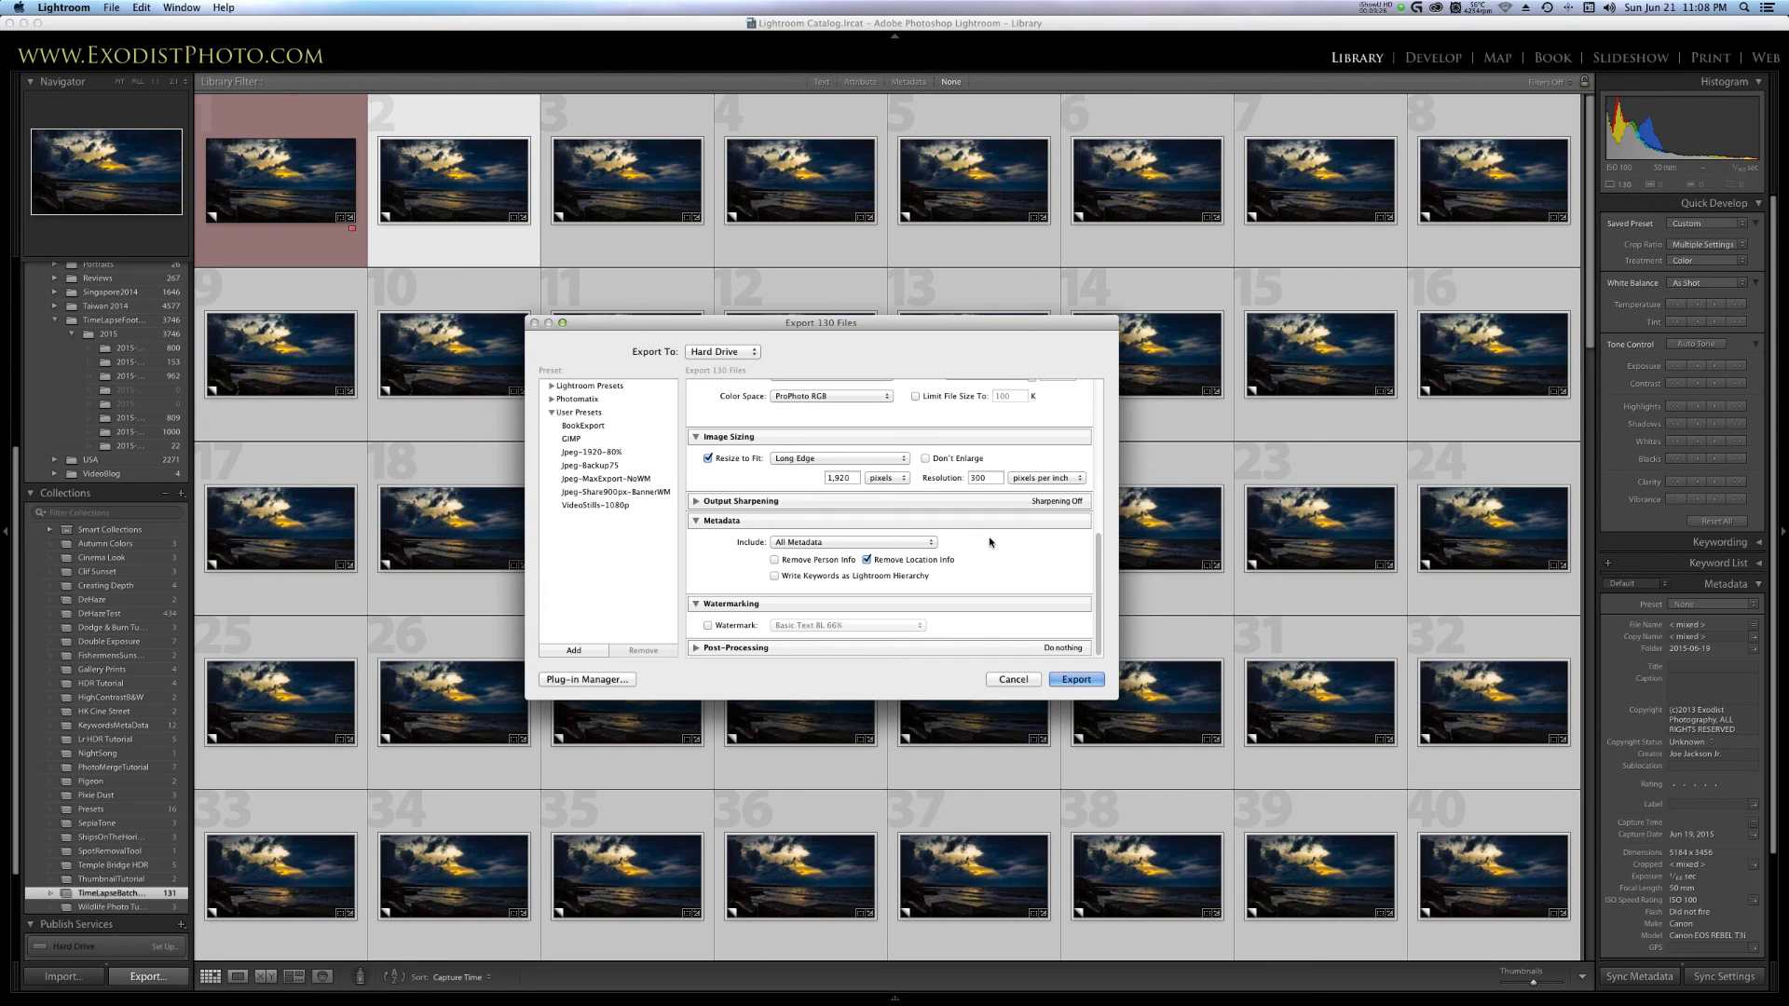
click(1076, 679)
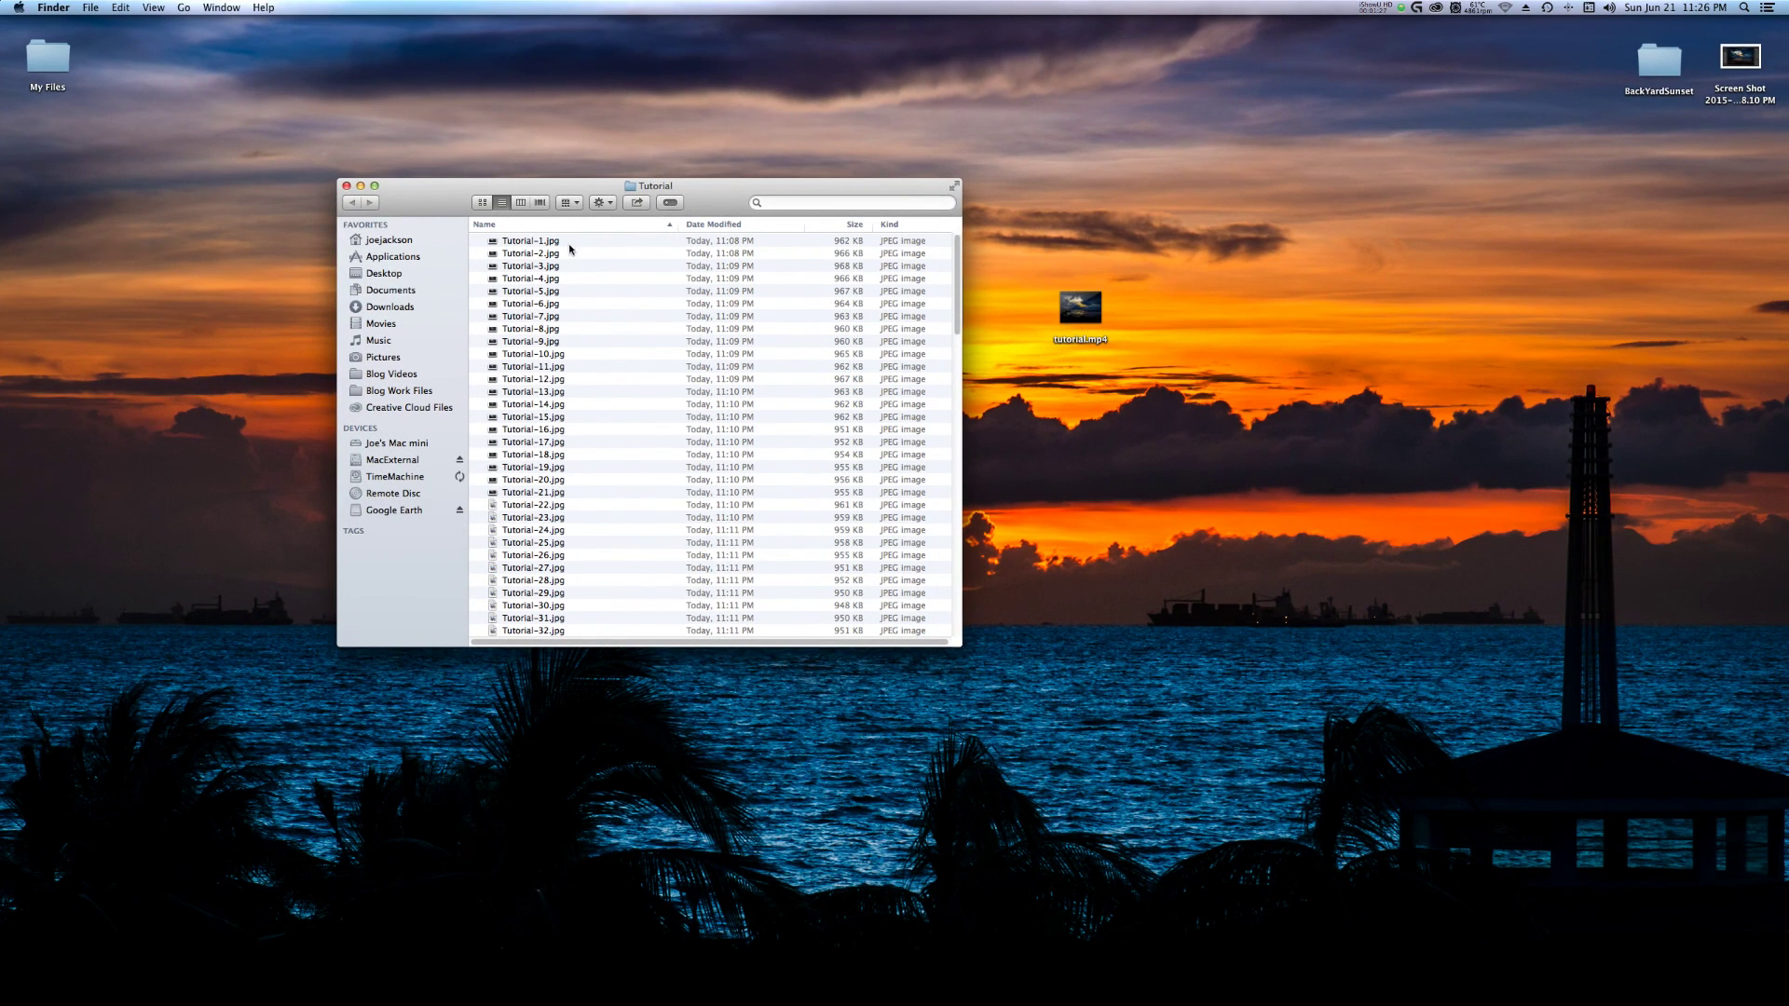
View the first and last exported images, Tutorial-1.jpg and Tutorial-130.jpg, in the Tutorial folder, closing each one.
double_click(528, 245)
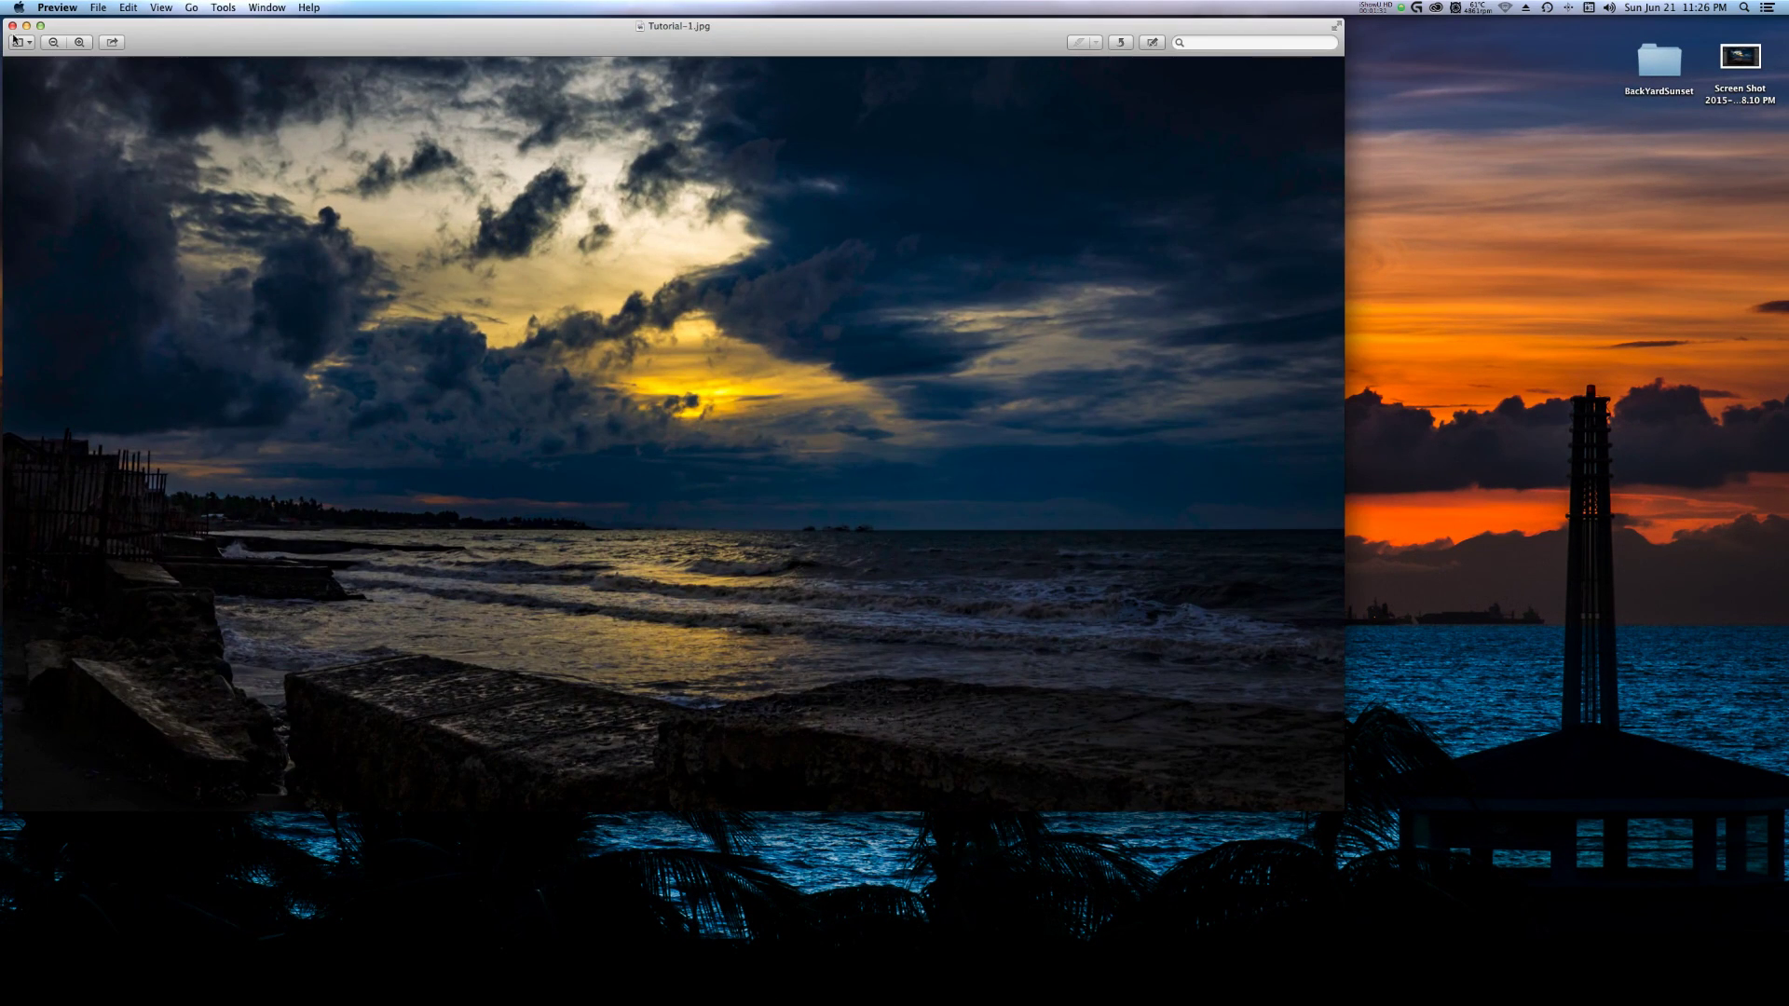
click(12, 26)
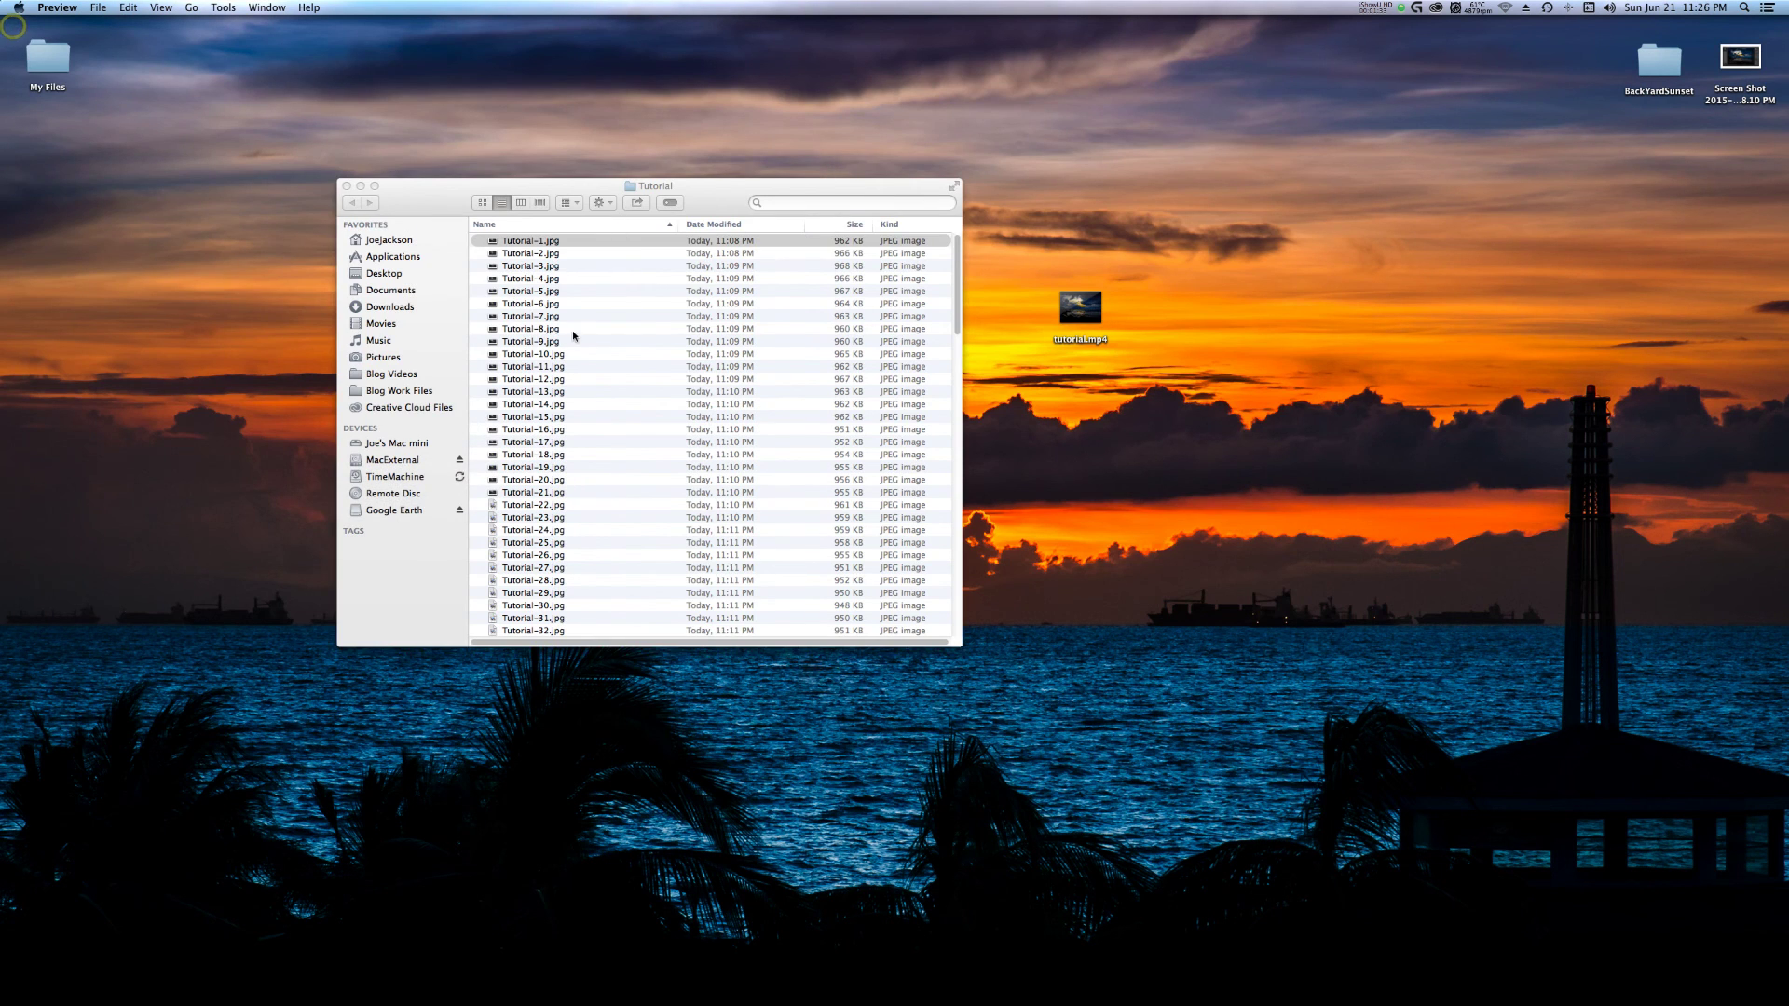
scroll(958, 328, down, 1)
scroll(957, 328, down, 20)
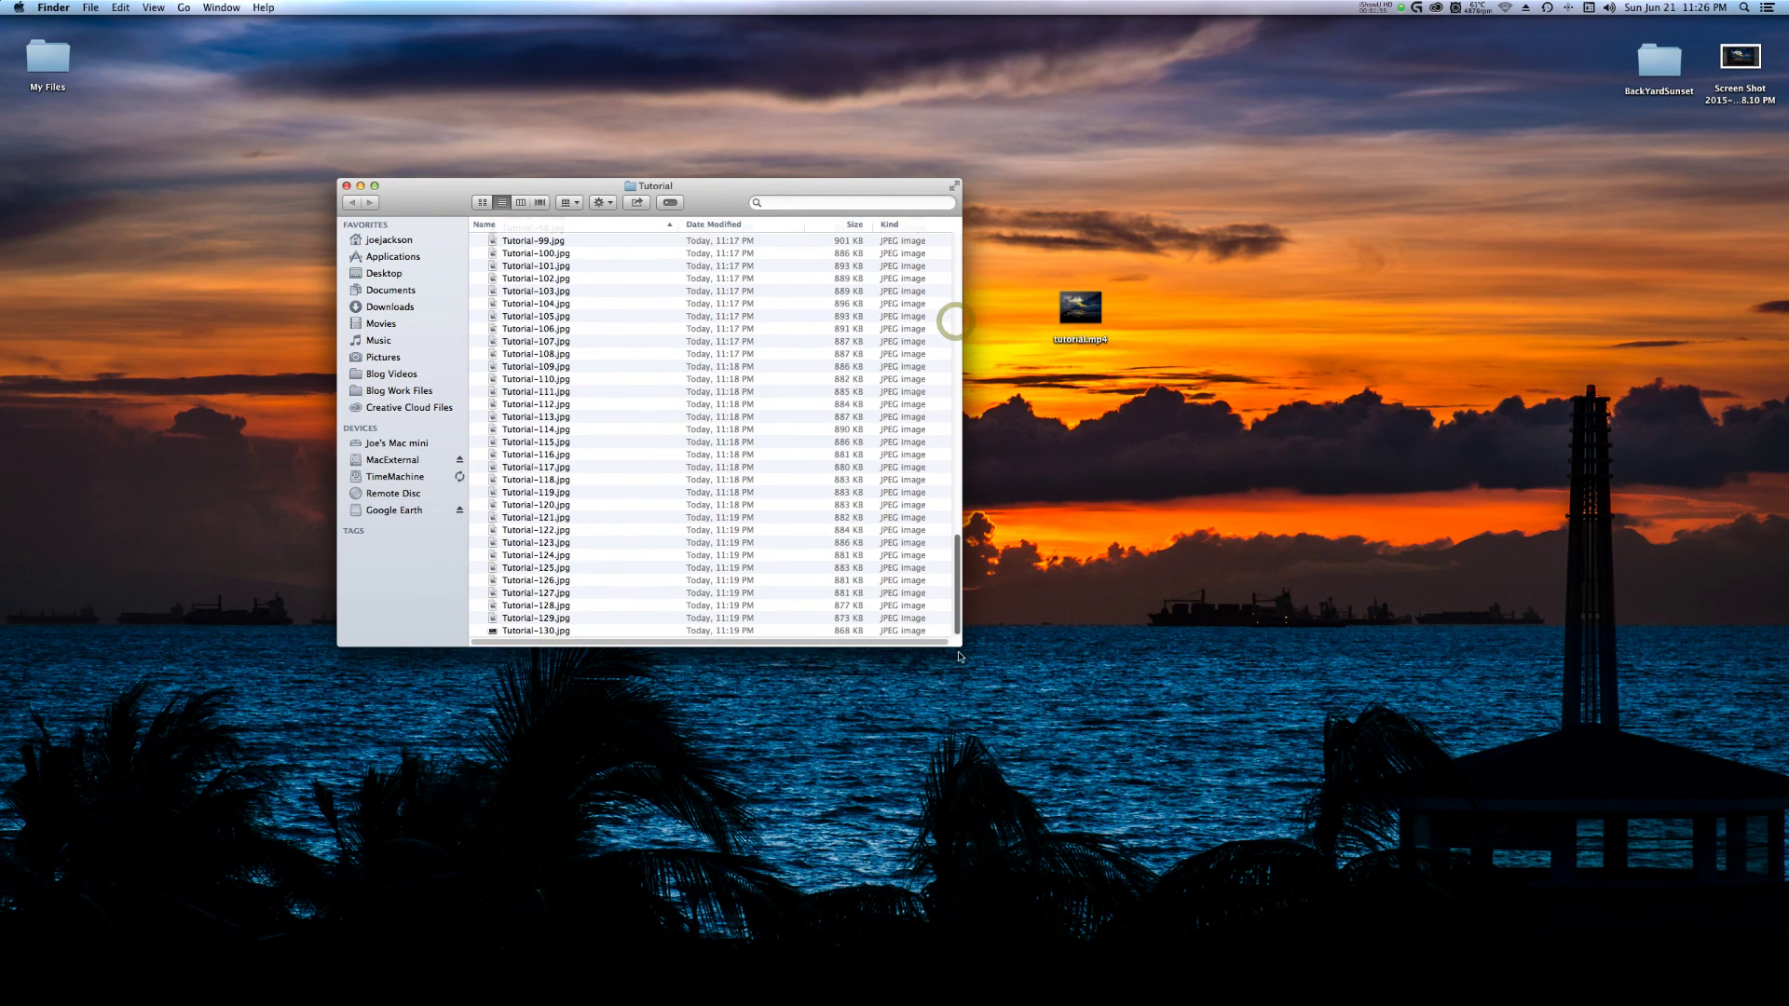
double_click(530, 632)
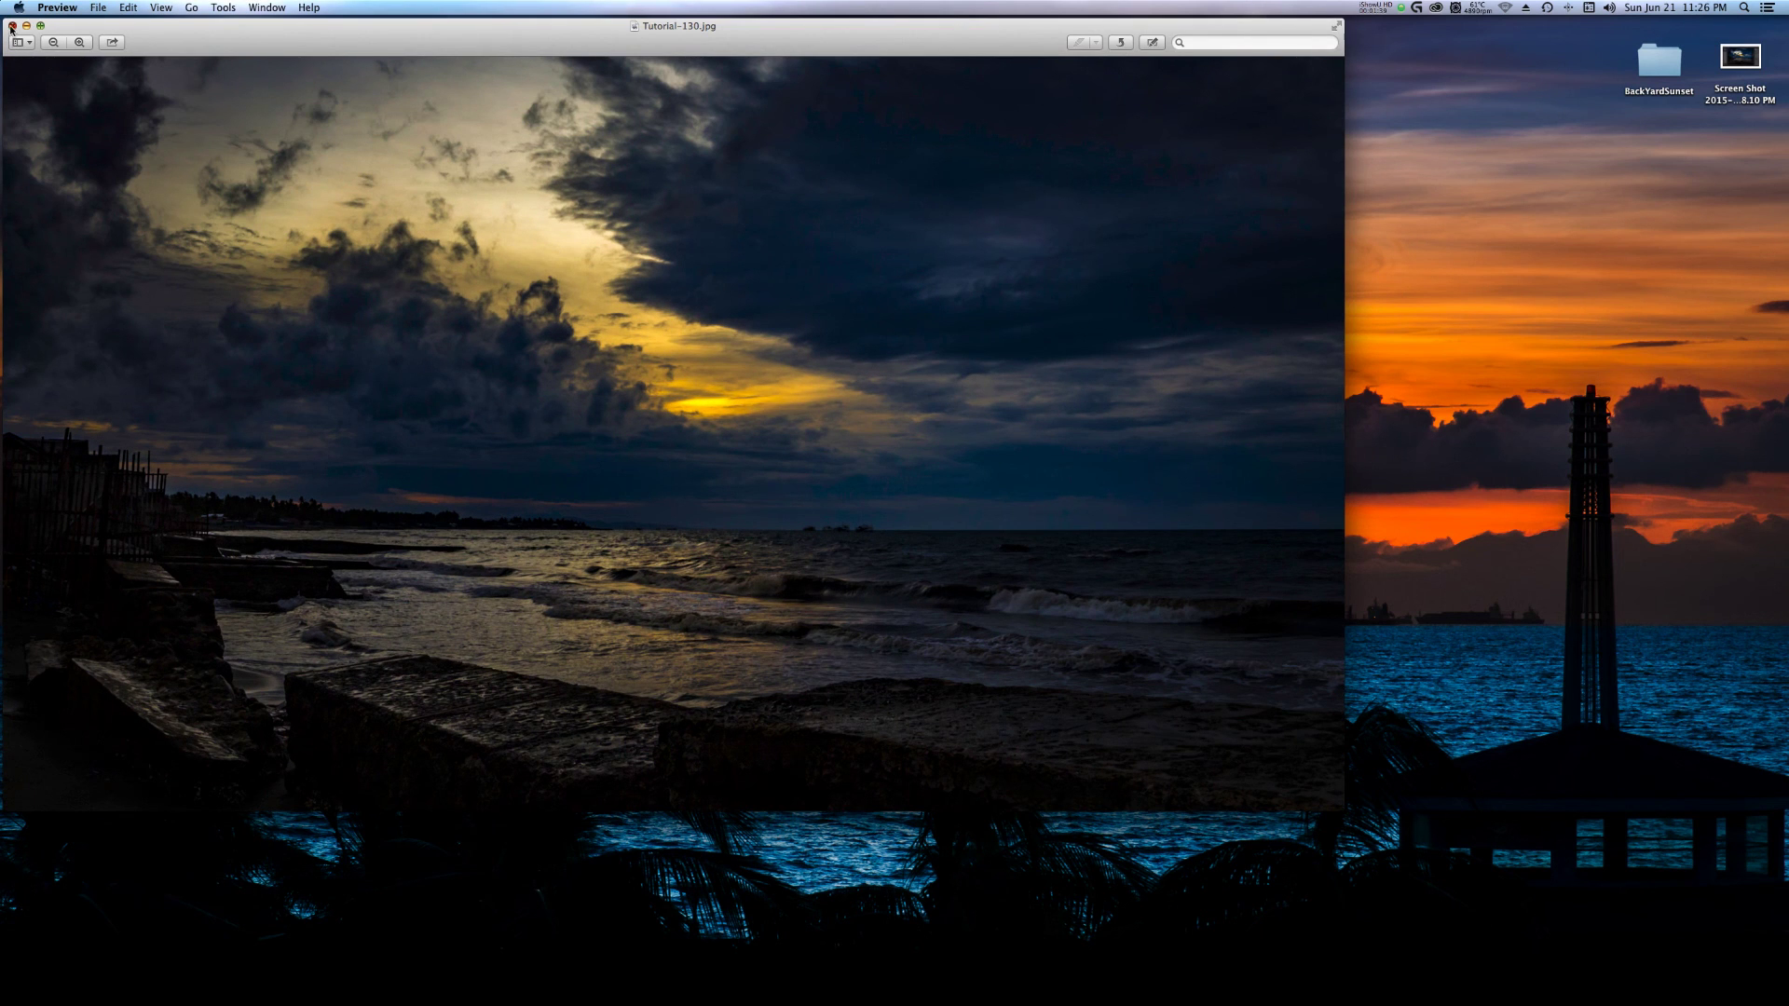
click(12, 25)
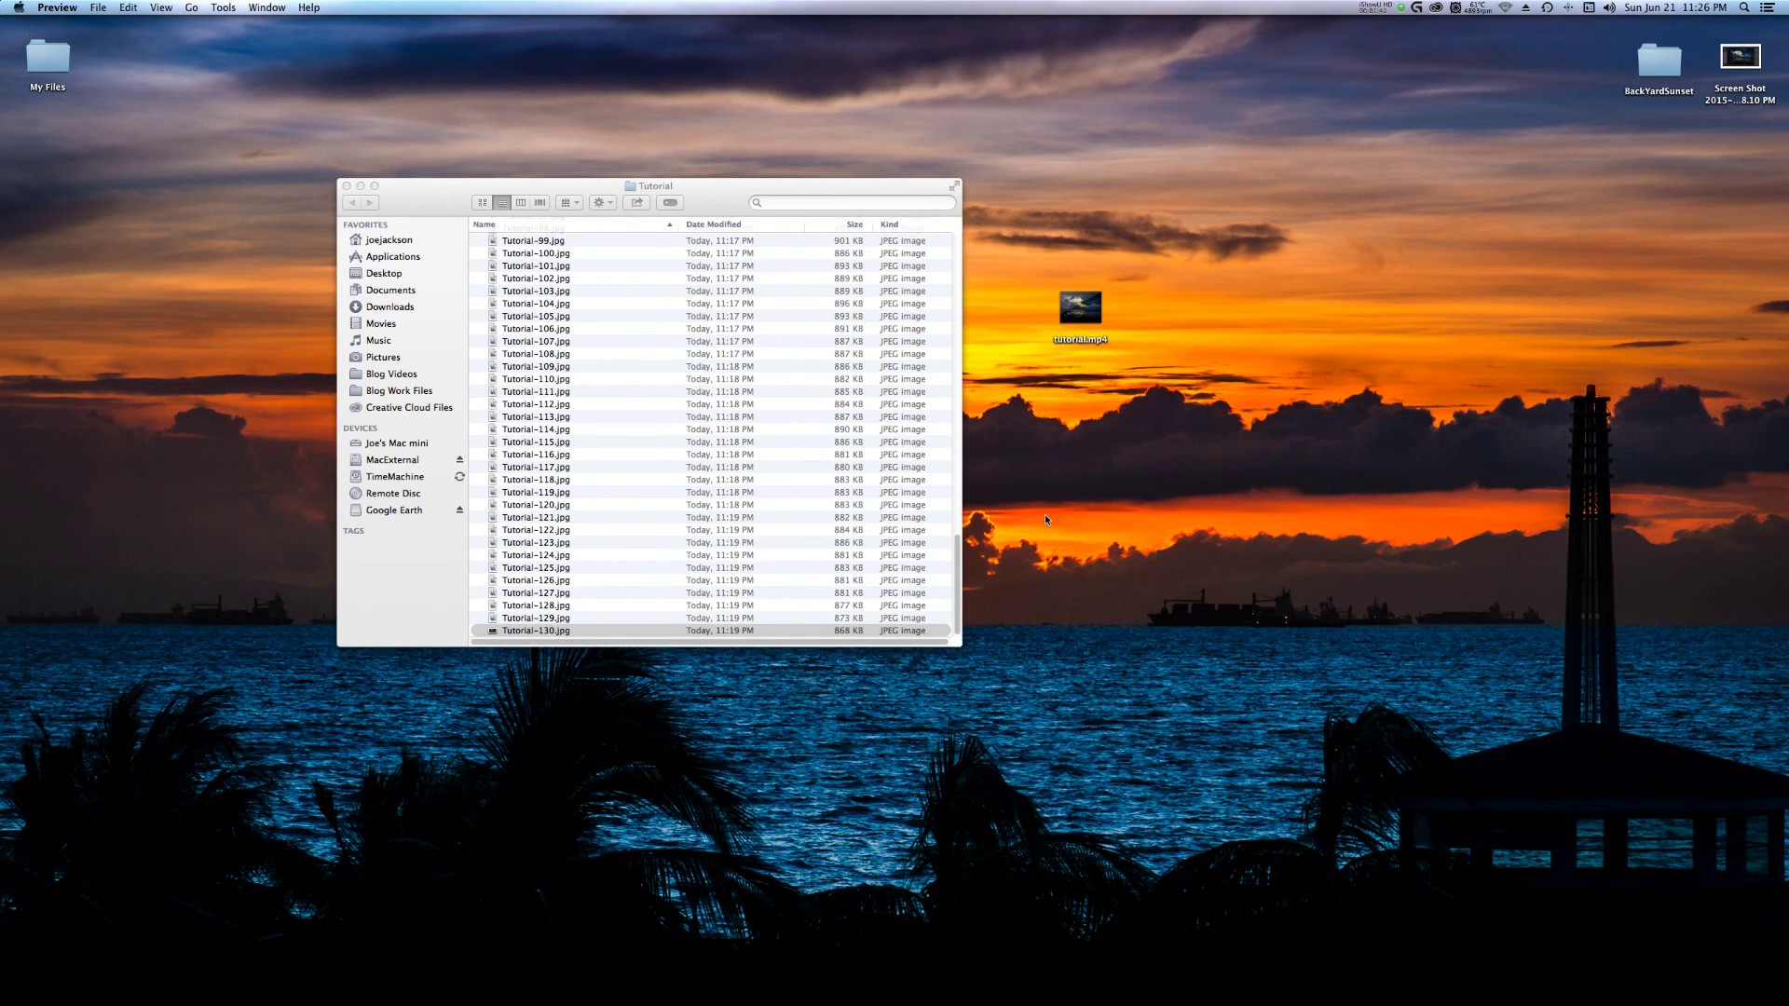
click(1228, 980)
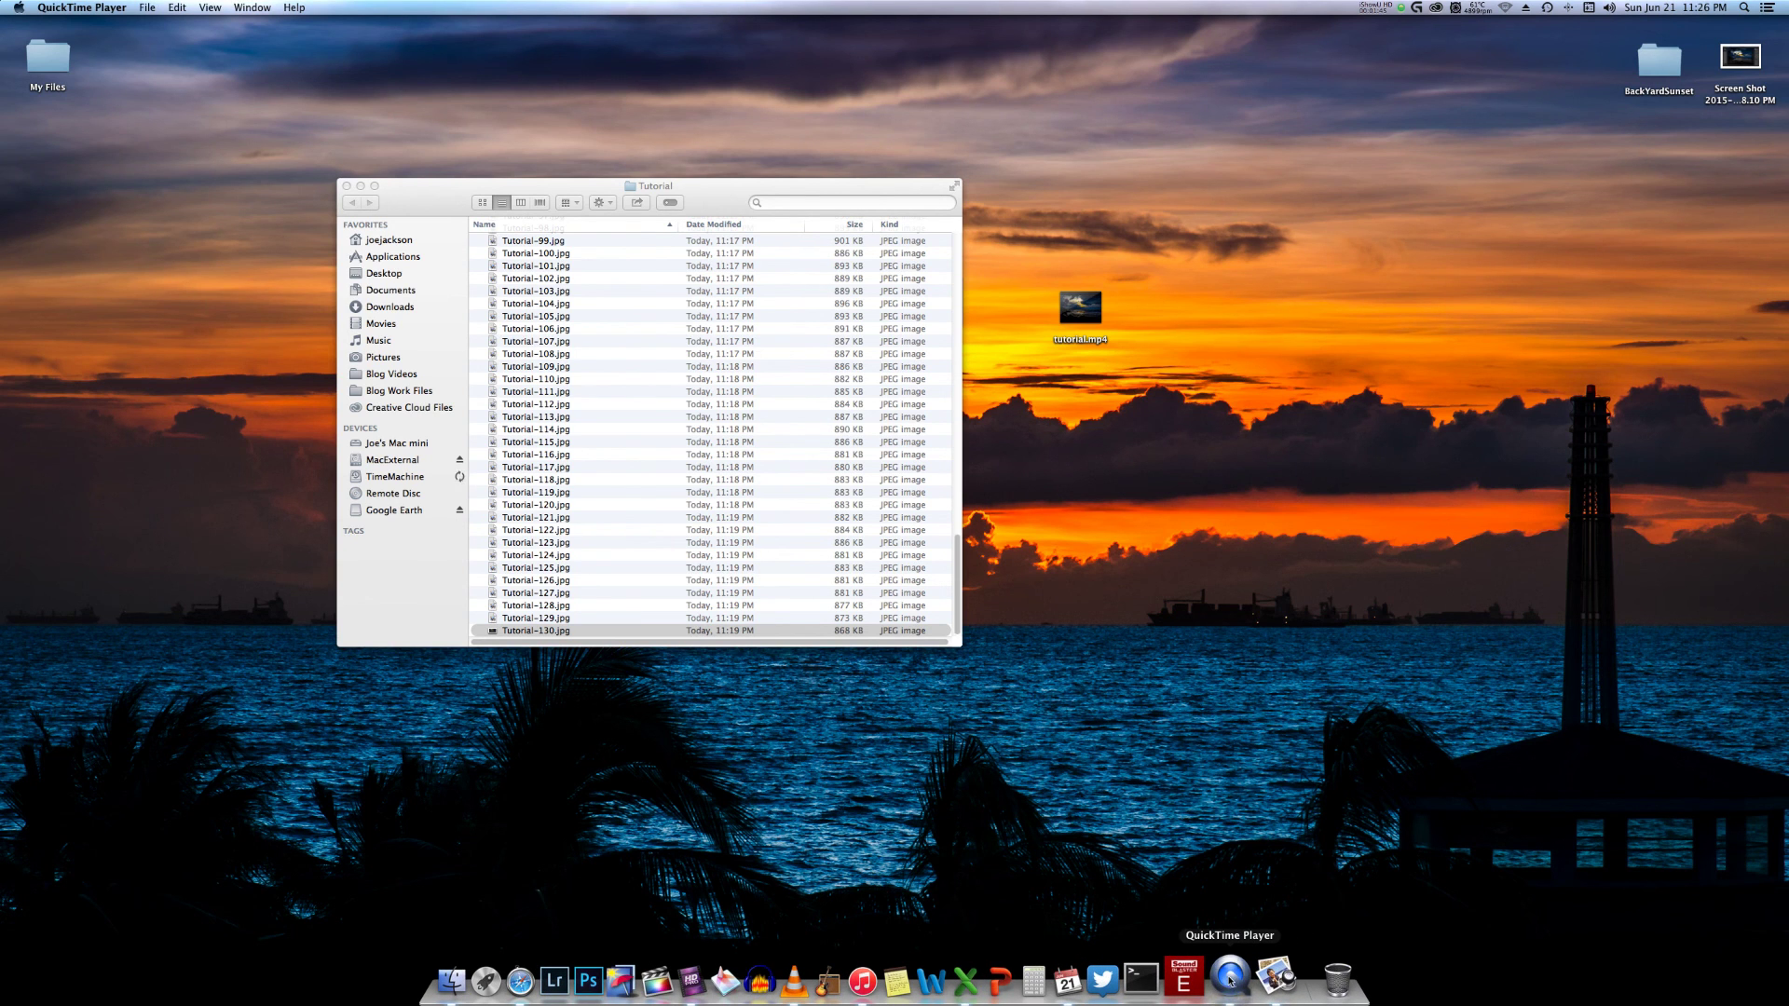
right_click(1228, 979)
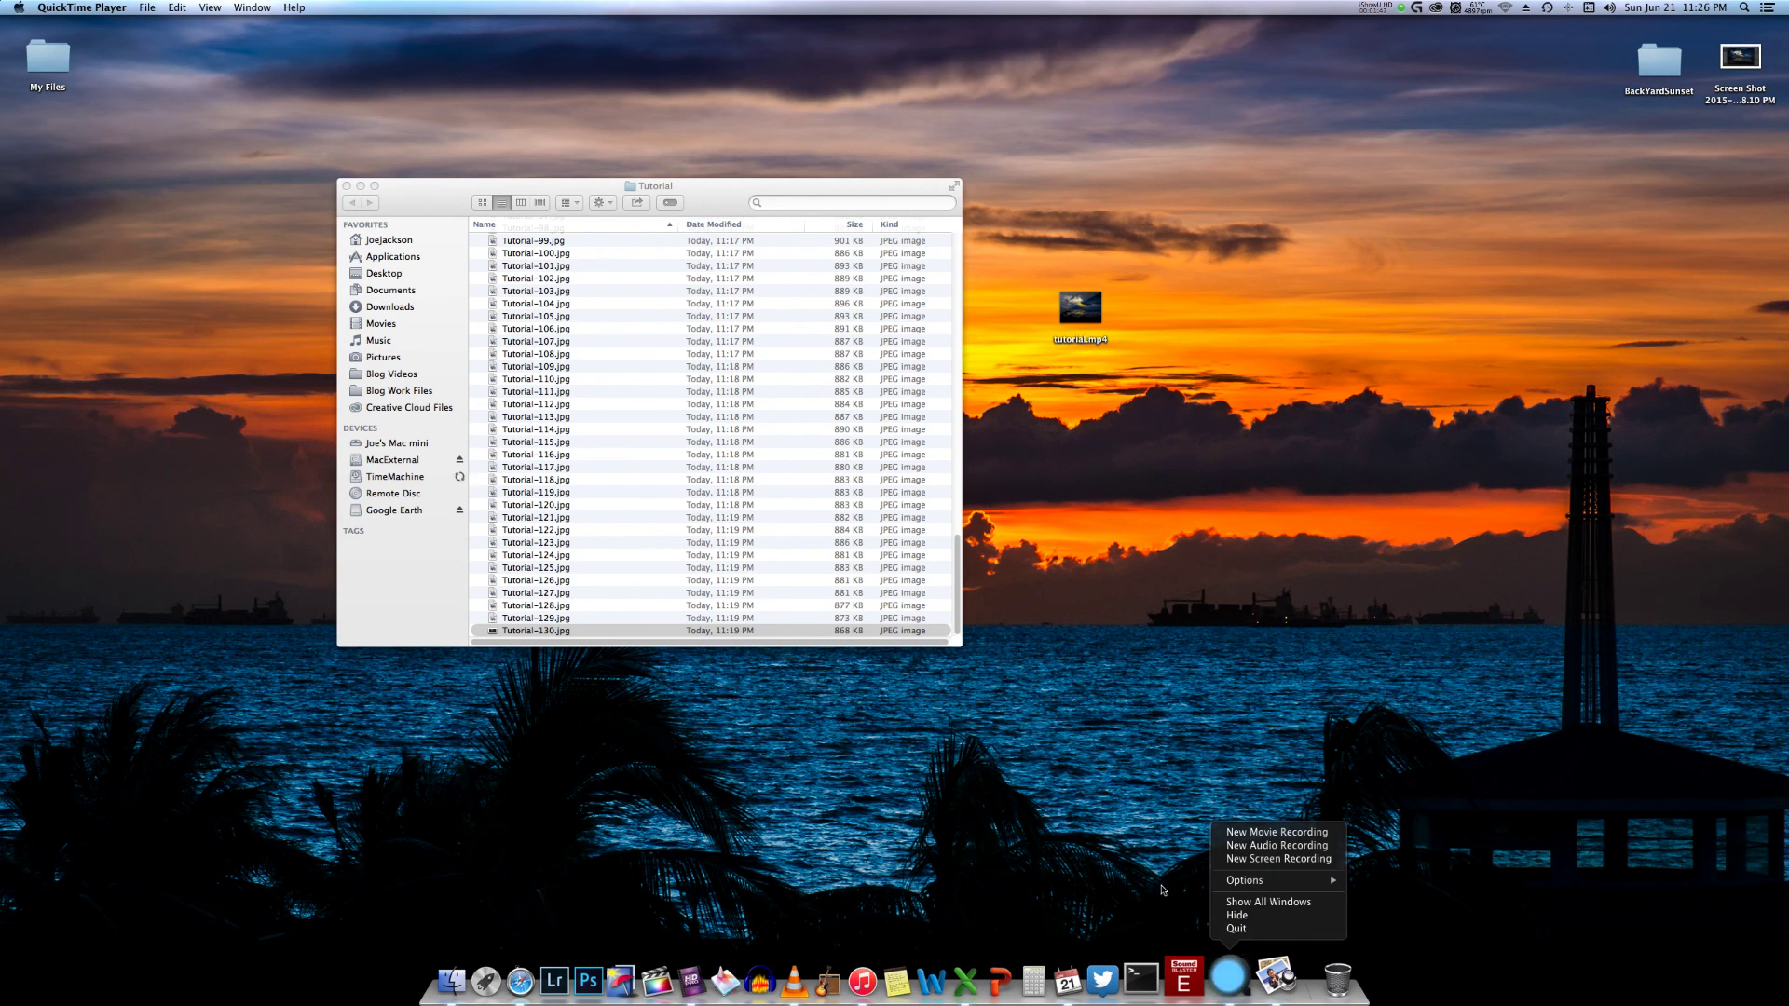
click(1161, 888)
Open the desktop video tutorial.mp4 with QuickTime Player, play it through and close it.
right_click(1078, 310)
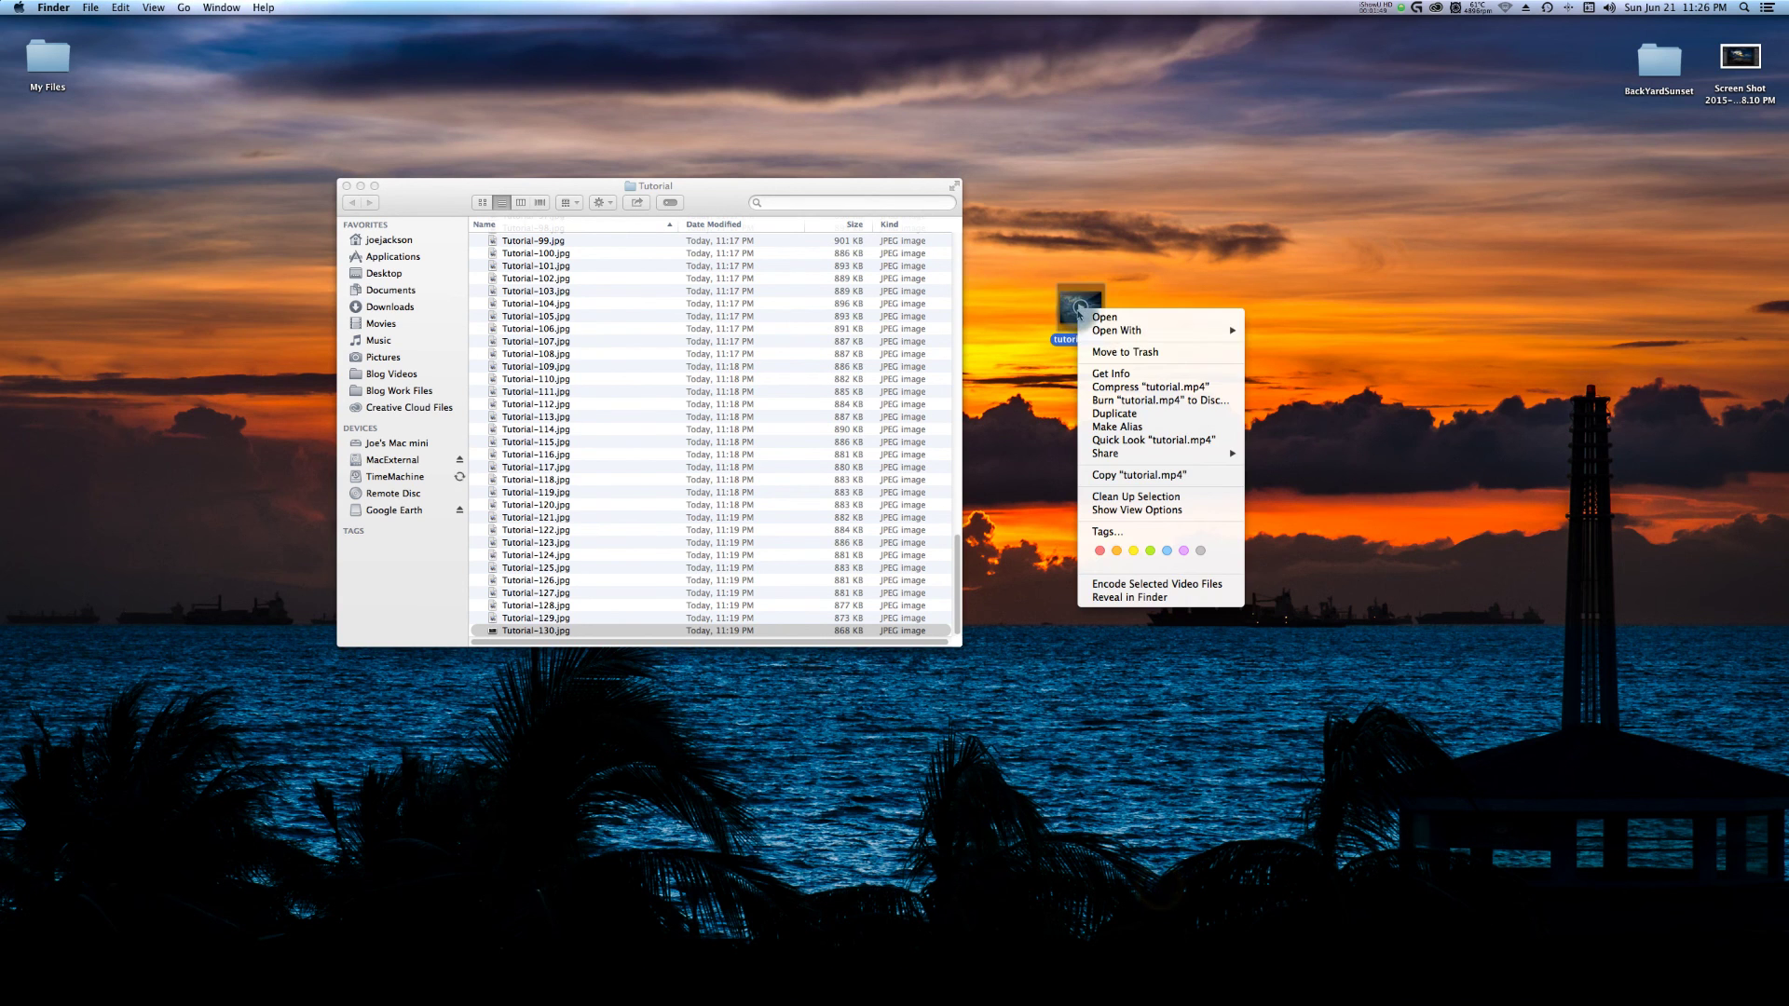
mouse_move(1164, 331)
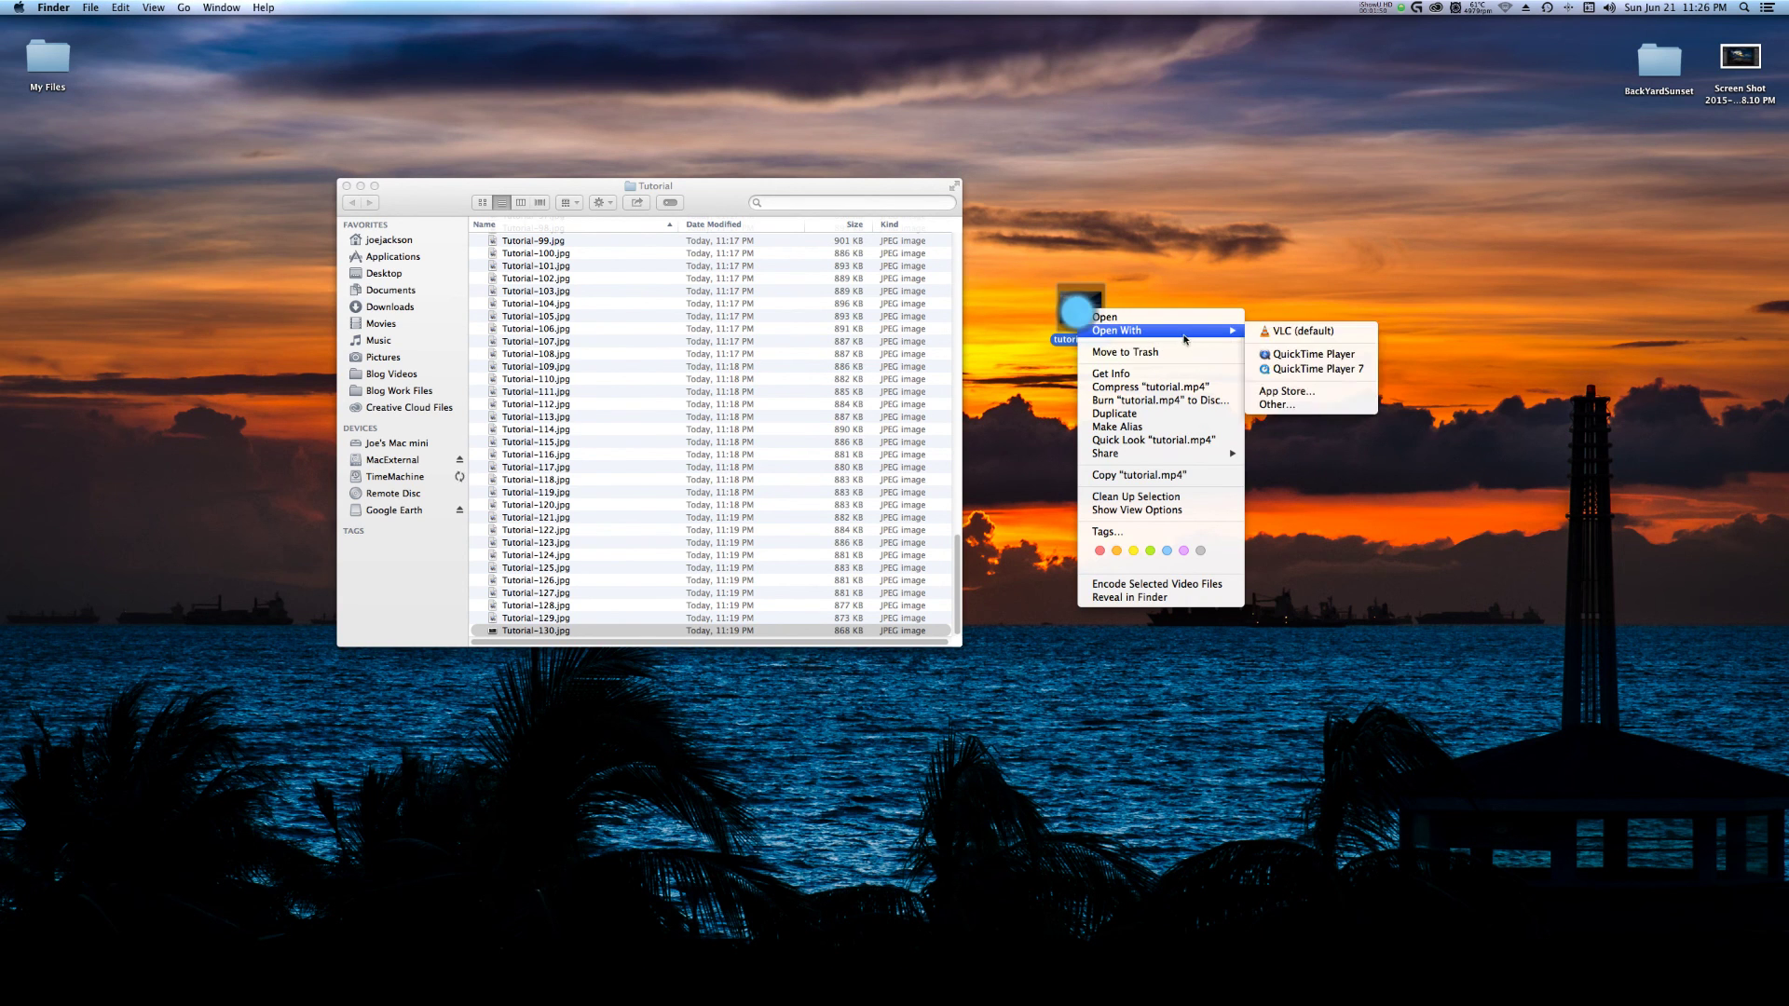
click(1307, 360)
drag(805, 58, 1029, 113)
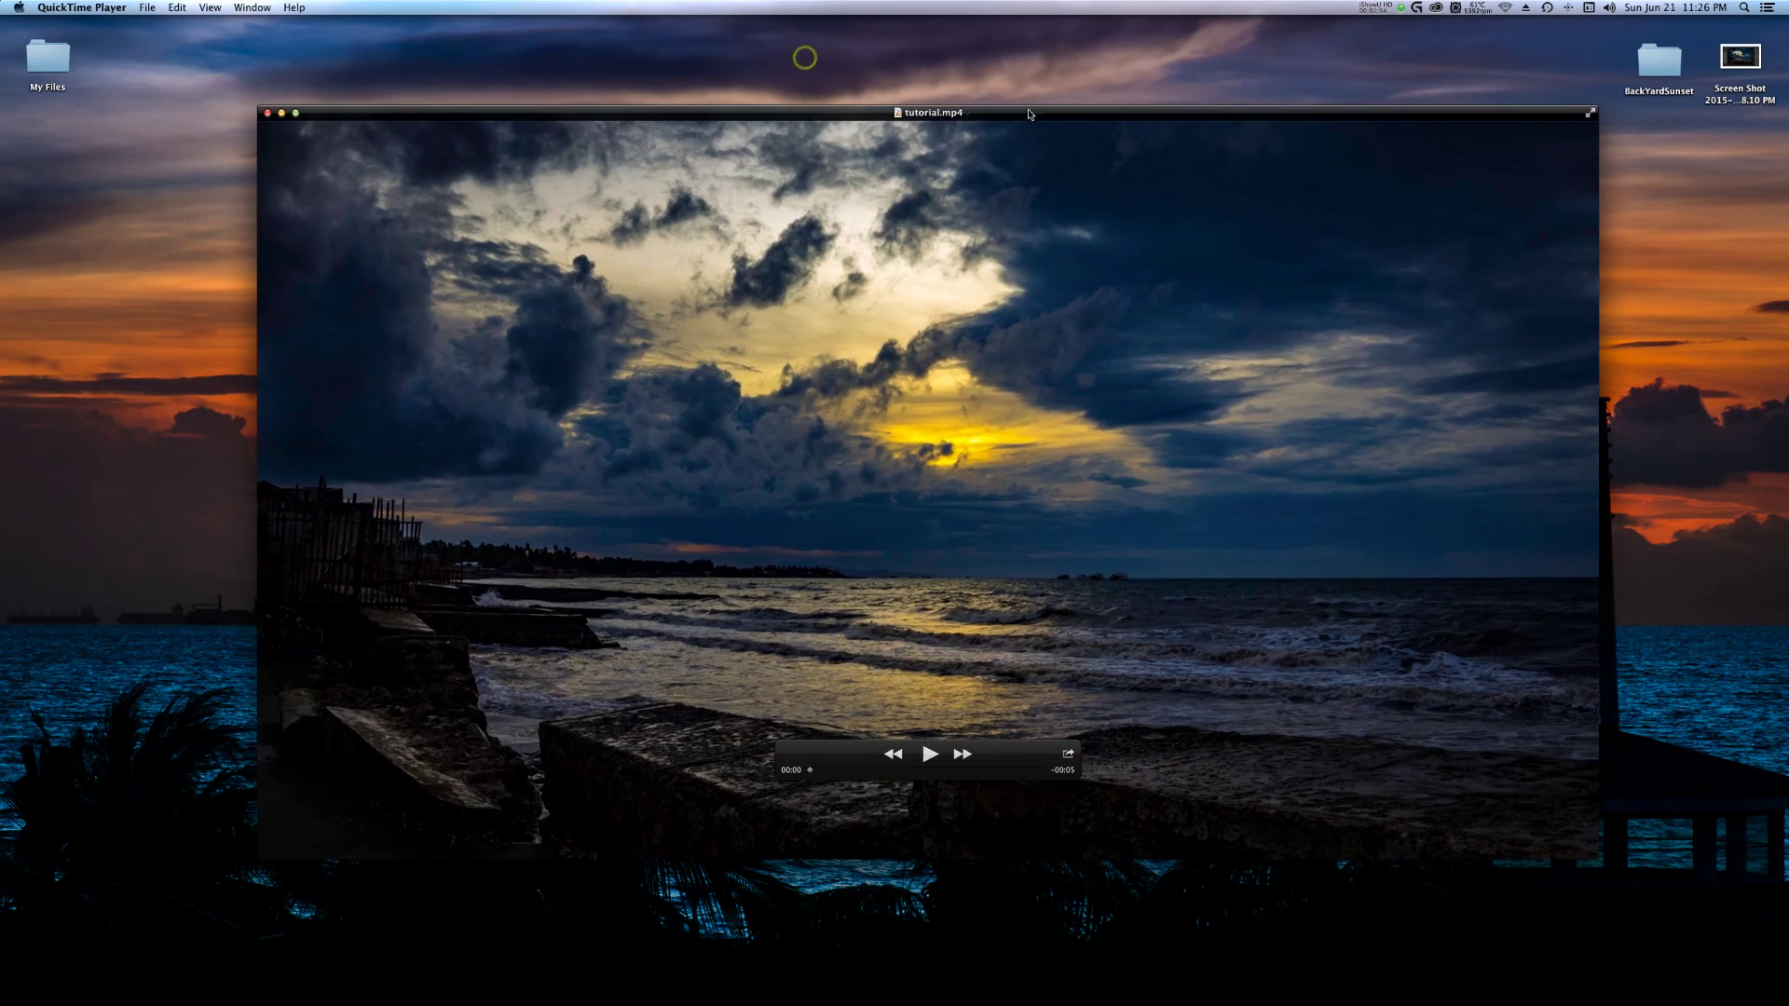
click(929, 755)
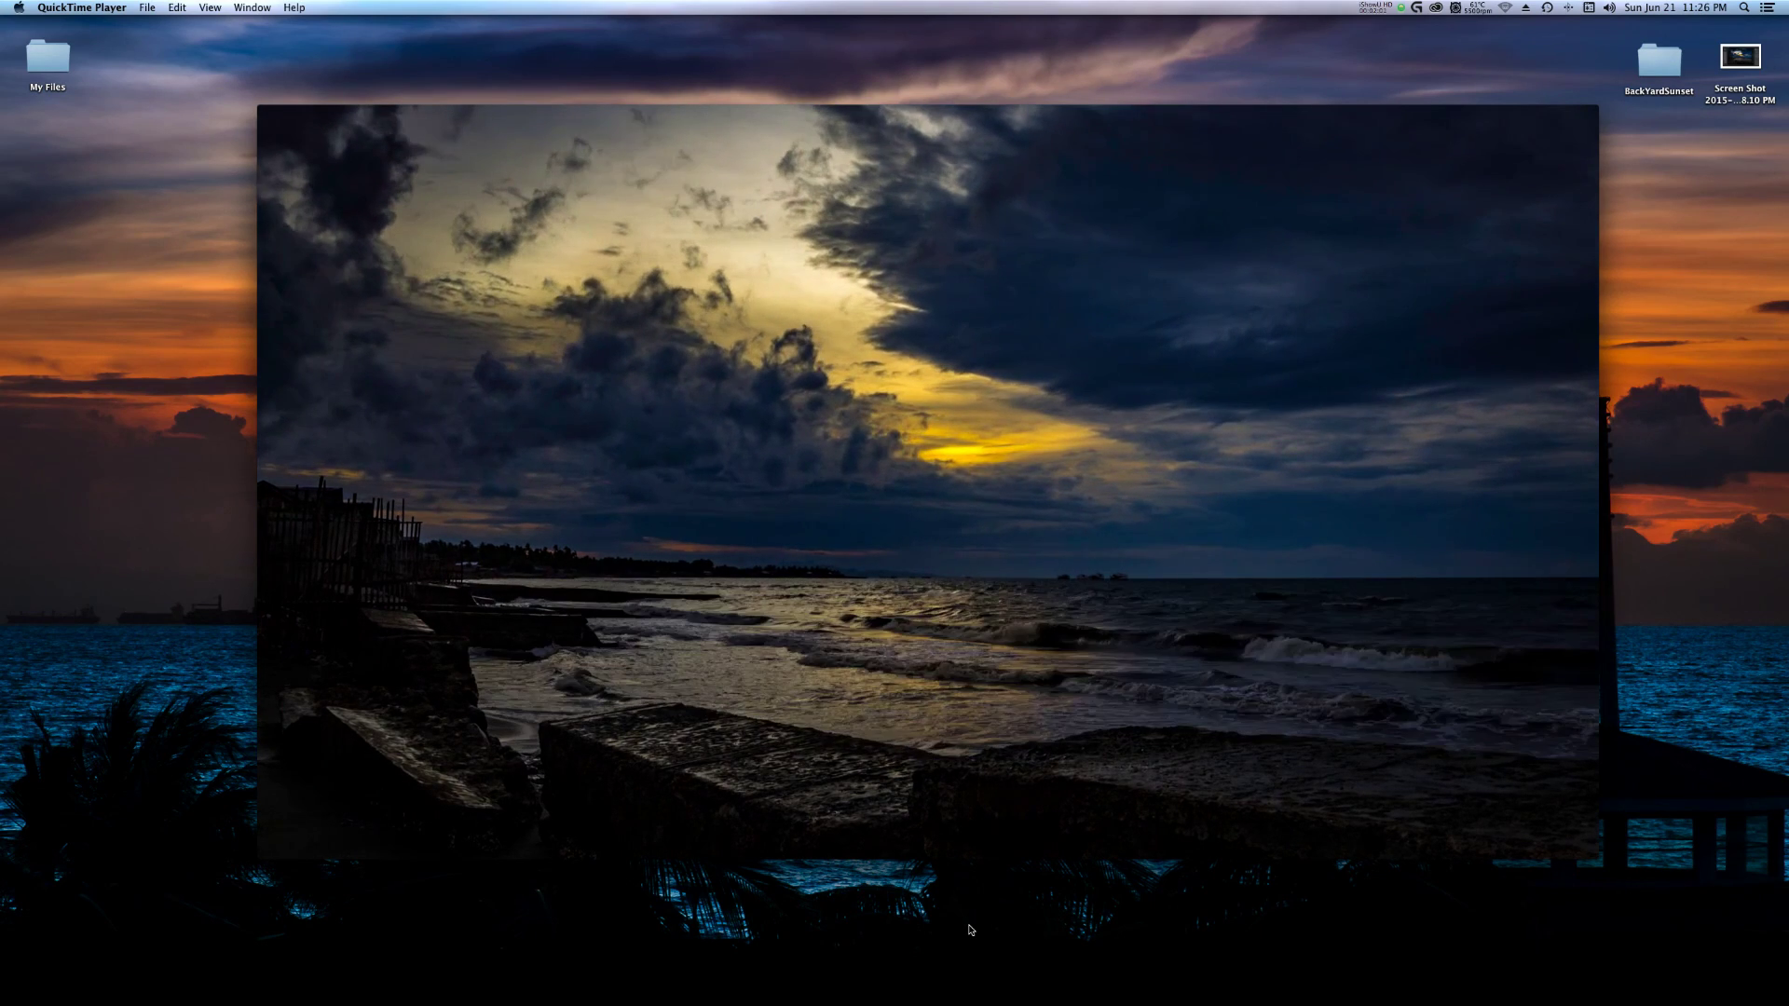
mouse_move(958, 827)
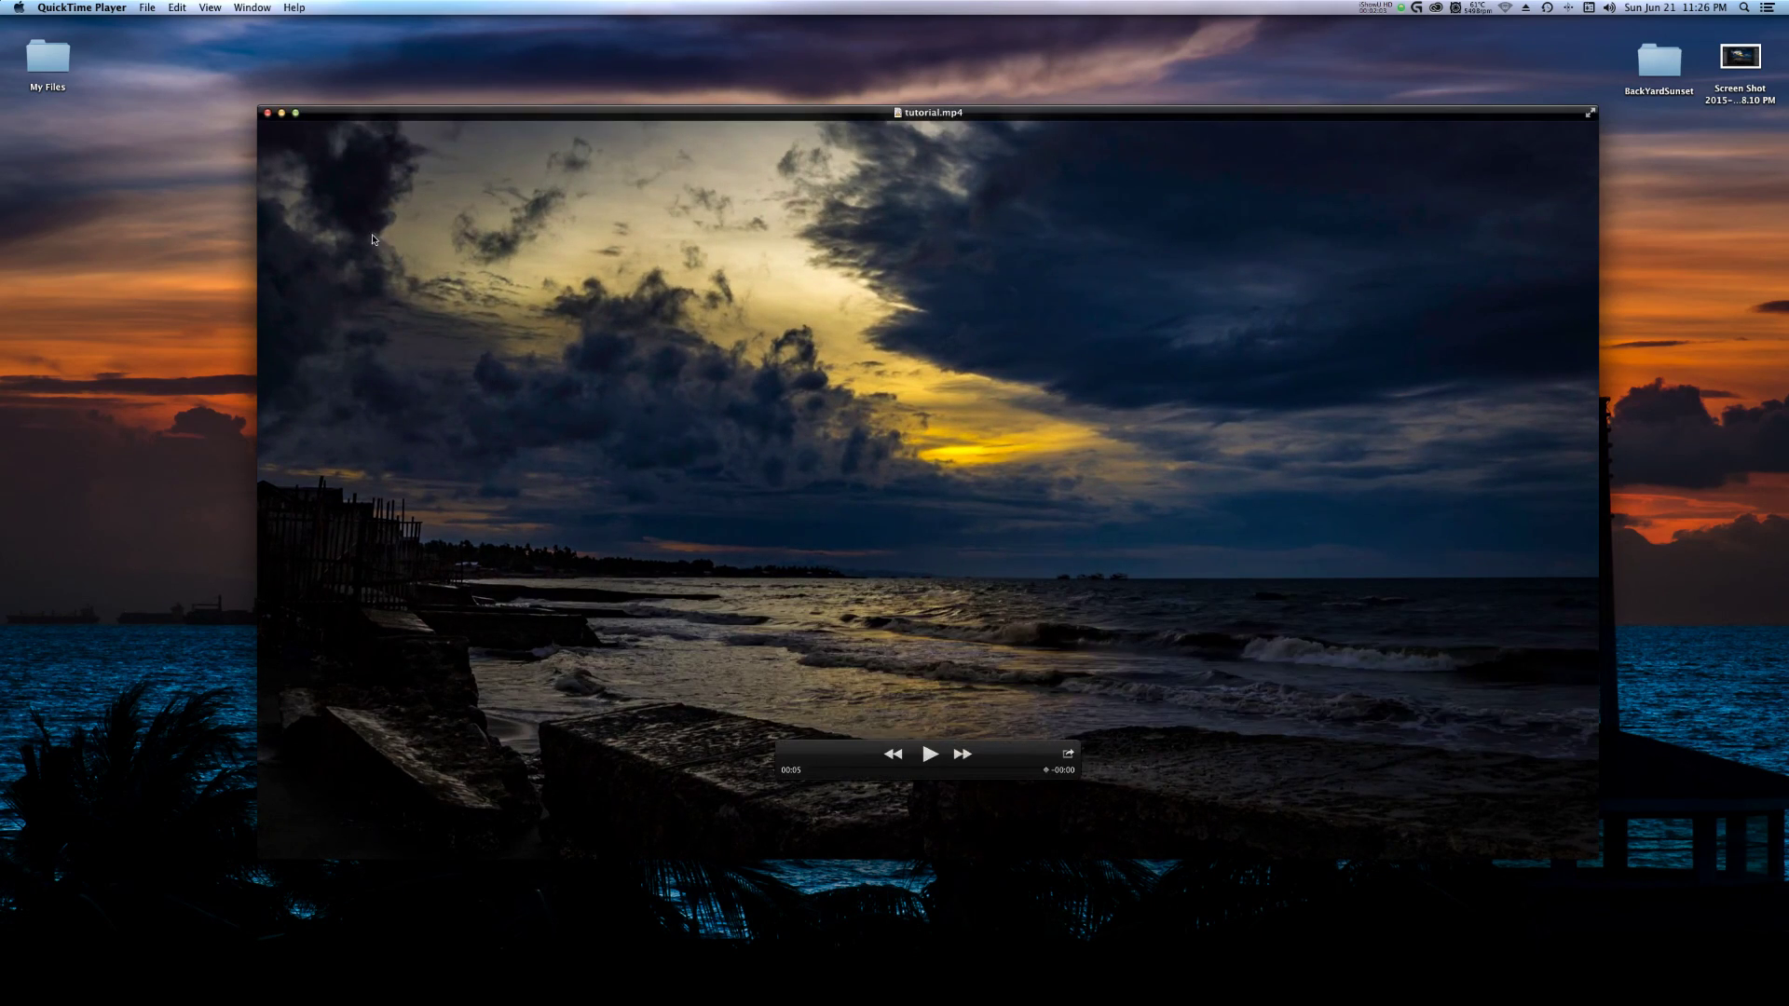
click(267, 114)
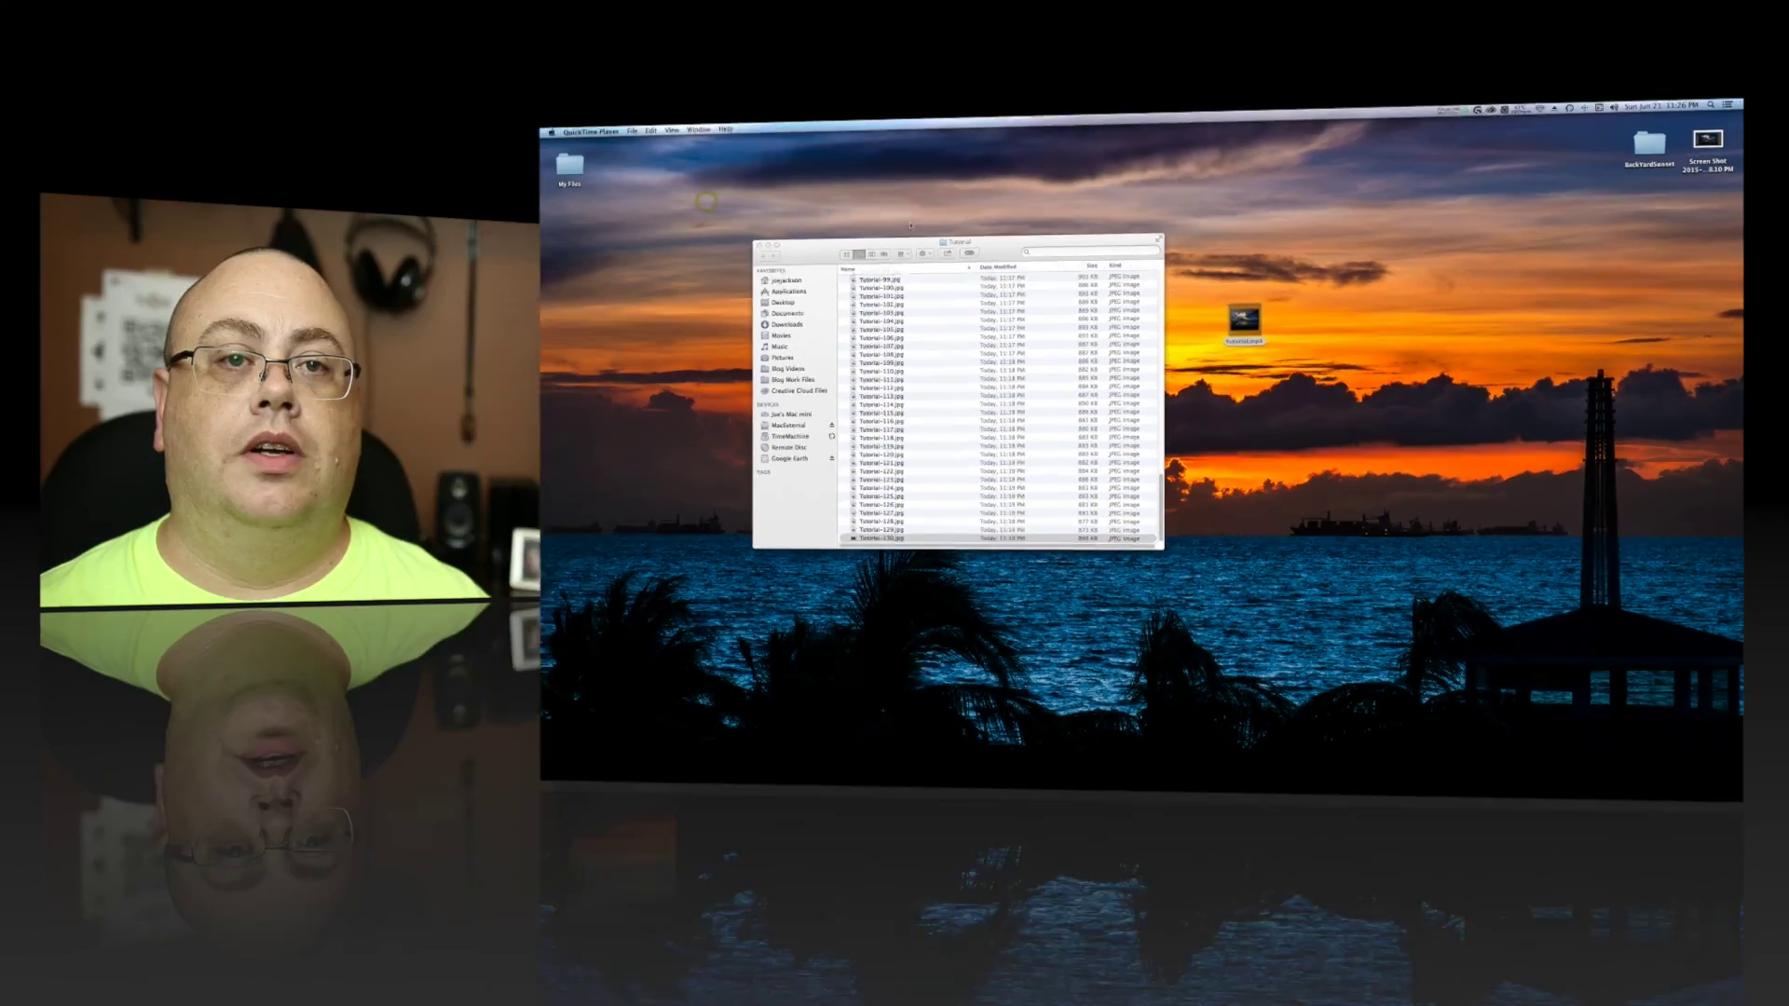